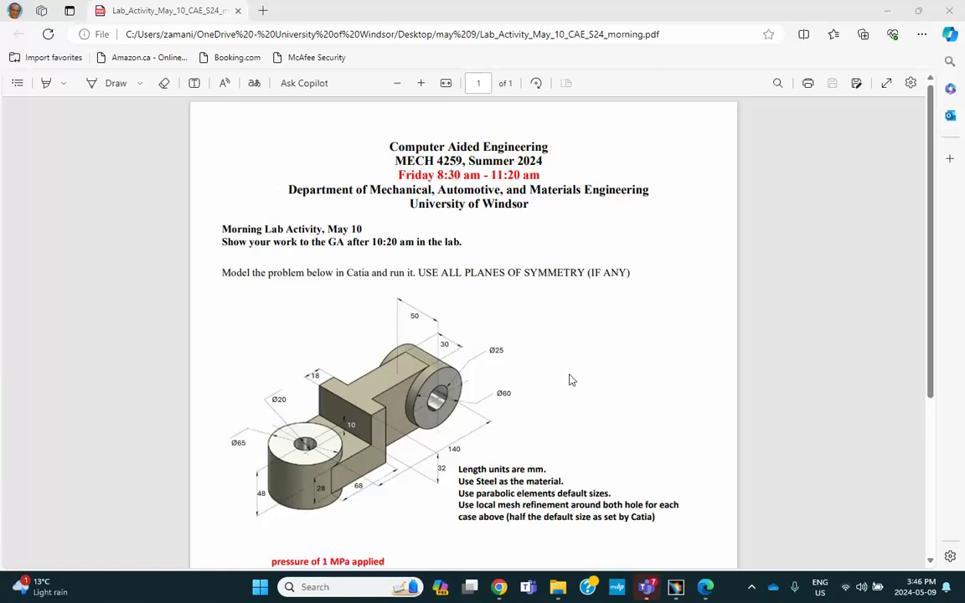
Step: Create a new Part document in CATIA, keeping the default name Part1
scroll(568, 349, "down", 3)
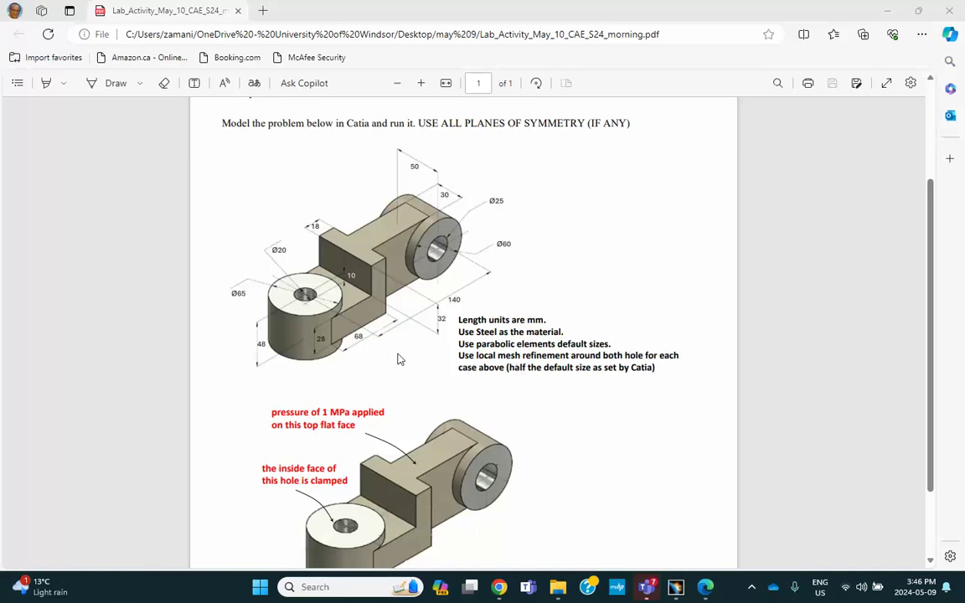
scroll(400, 359, "down", 1)
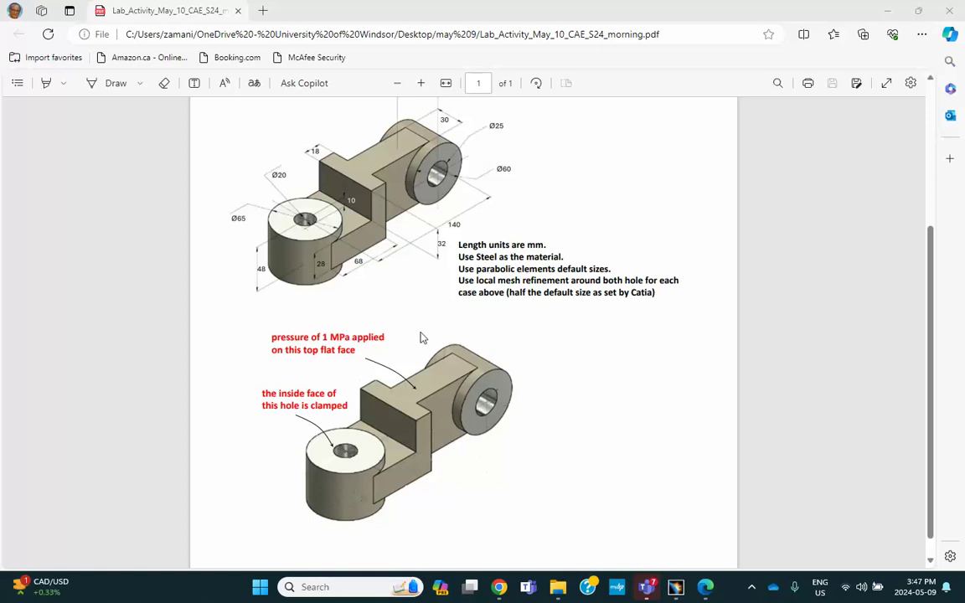
scroll(423, 307, "up", 2)
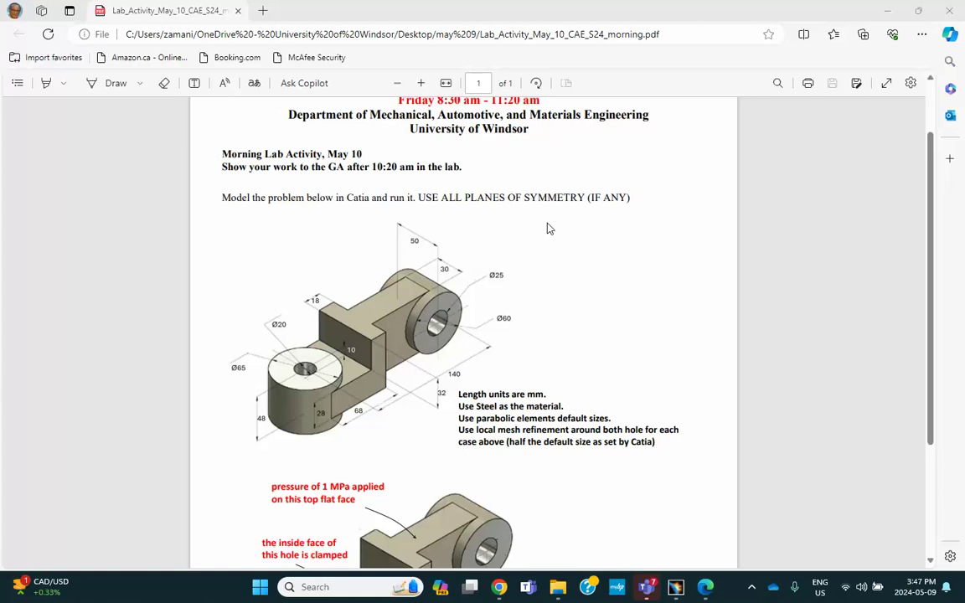
scroll(548, 228, "down", 1)
scroll(549, 228, "down", 1)
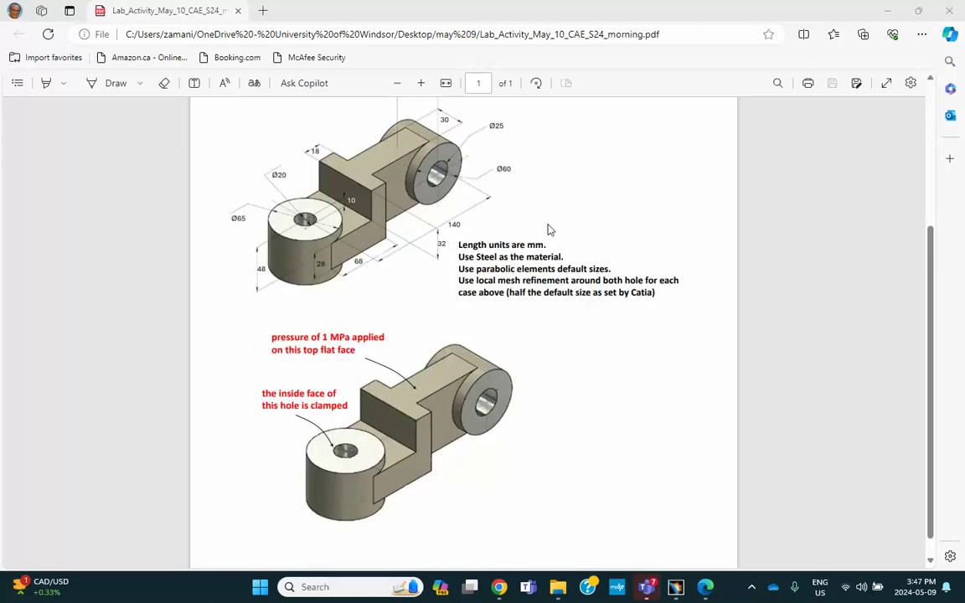
scroll(553, 239, "up", 1)
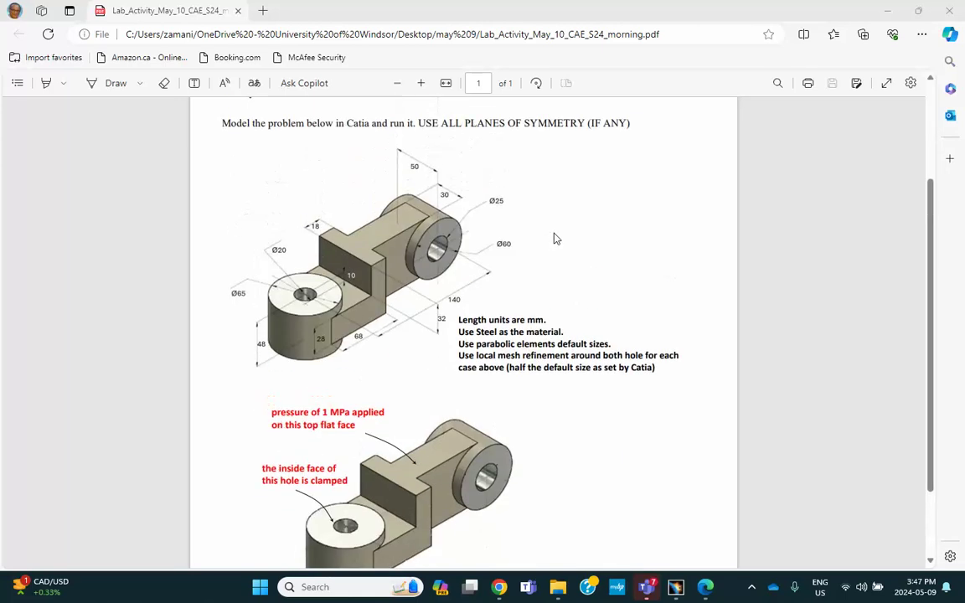
scroll(463, 270, "down", 1)
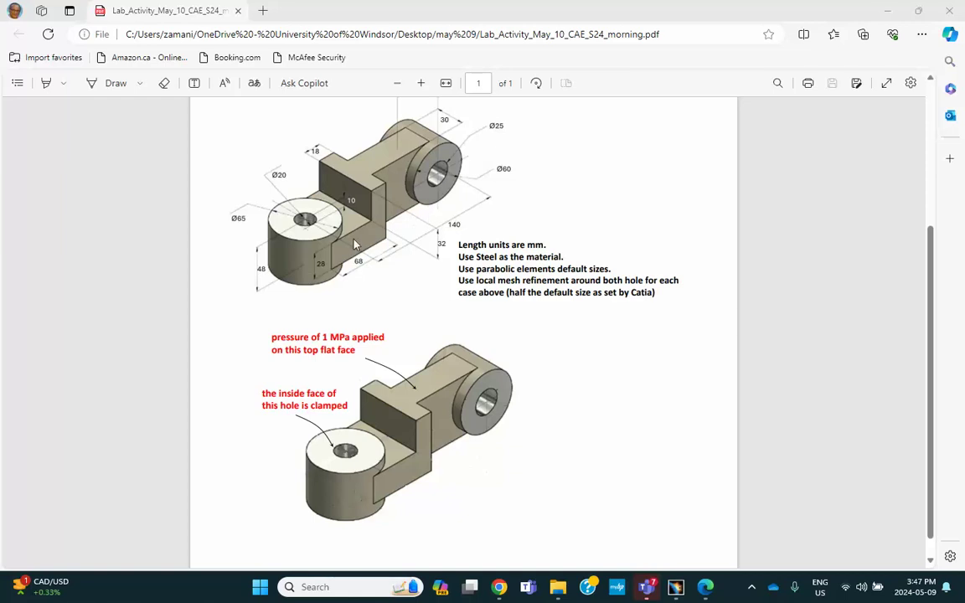
left_click(678, 589)
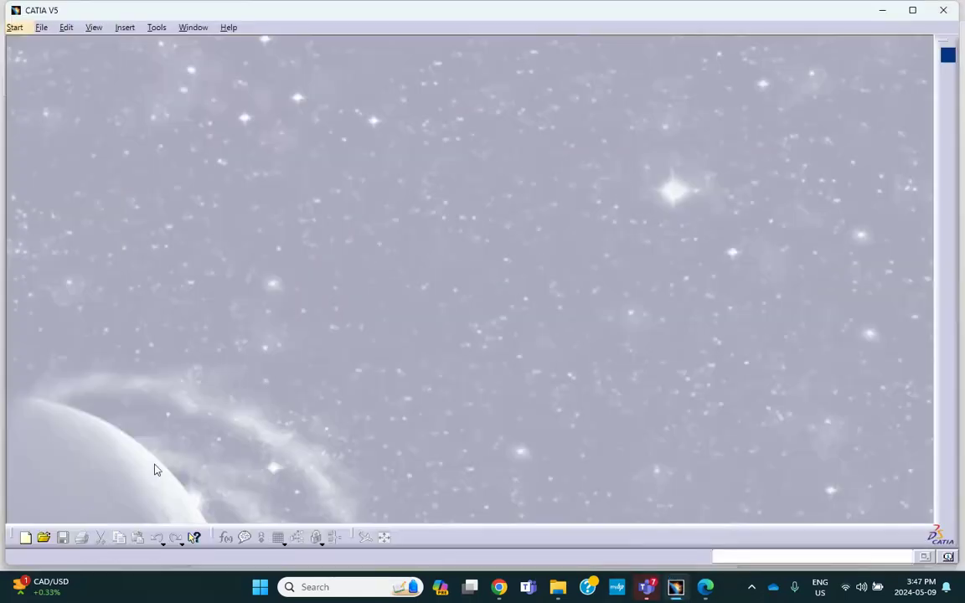
left_click(24, 538)
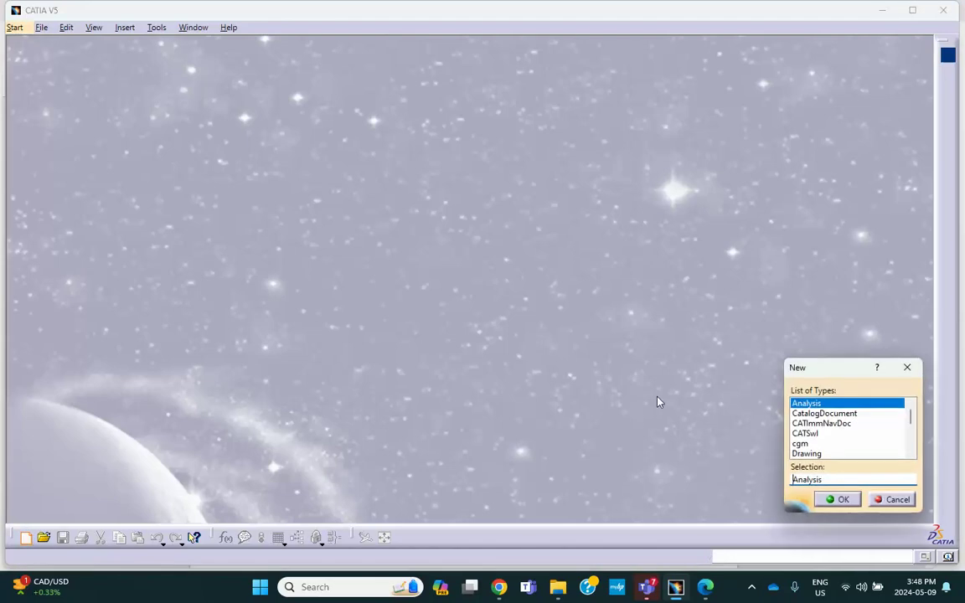
left_click_drag(912, 419, 911, 453)
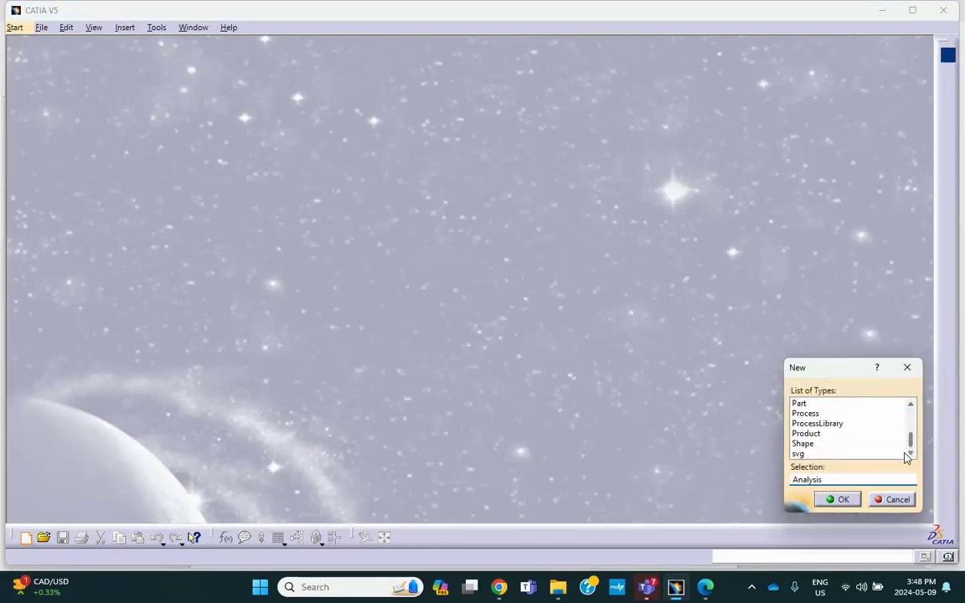
left_click(817, 404)
left_click(839, 499)
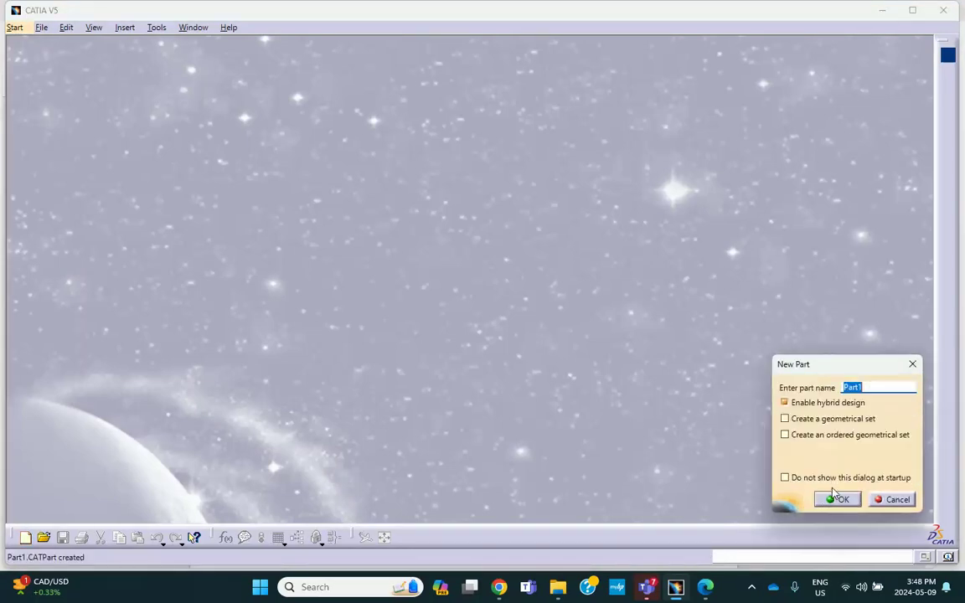
left_click(838, 499)
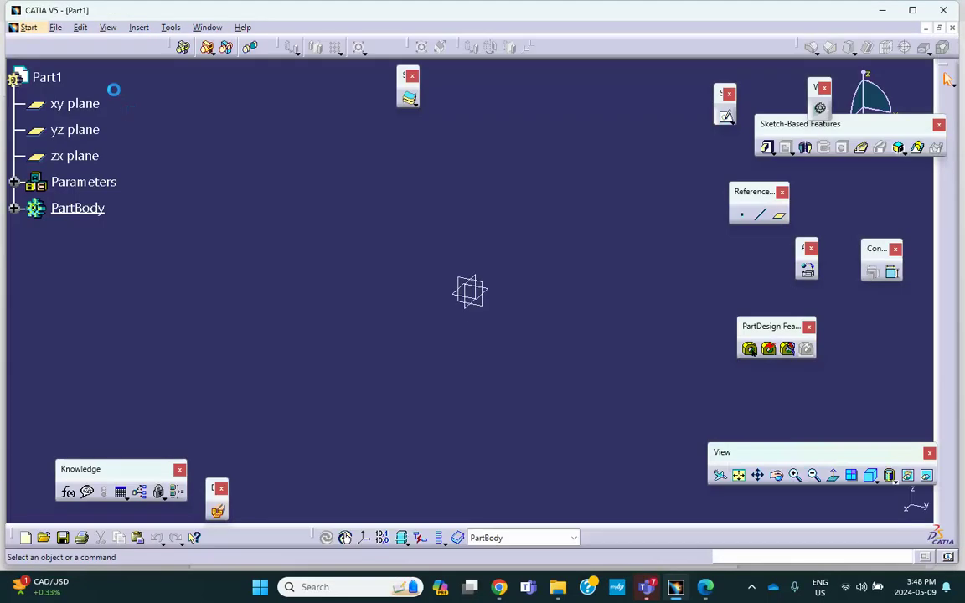
Step: Create a new folder 'Morning Lab Activity May 10 2024' under may 9 via Save Management
left_click(56, 28)
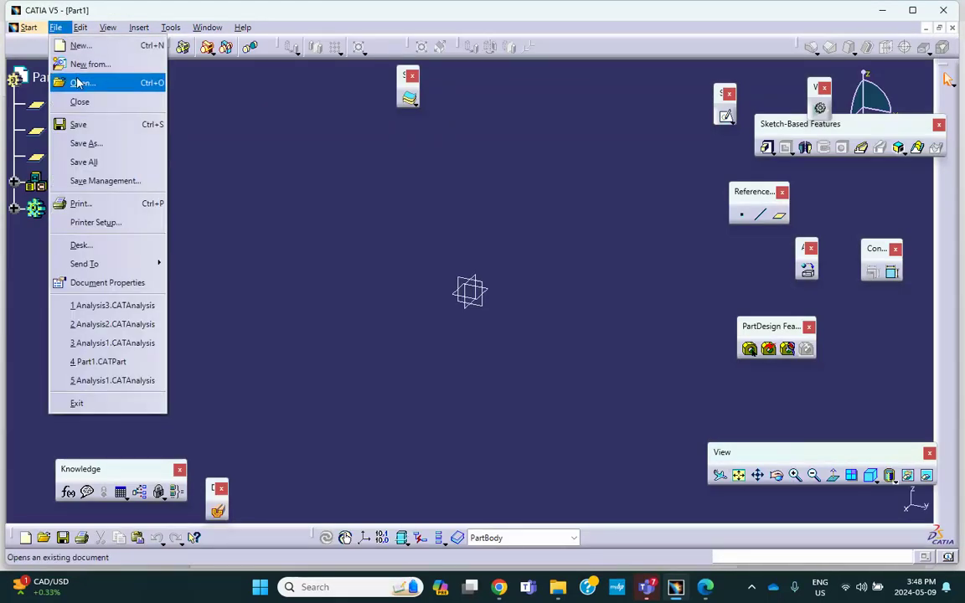
left_click(121, 181)
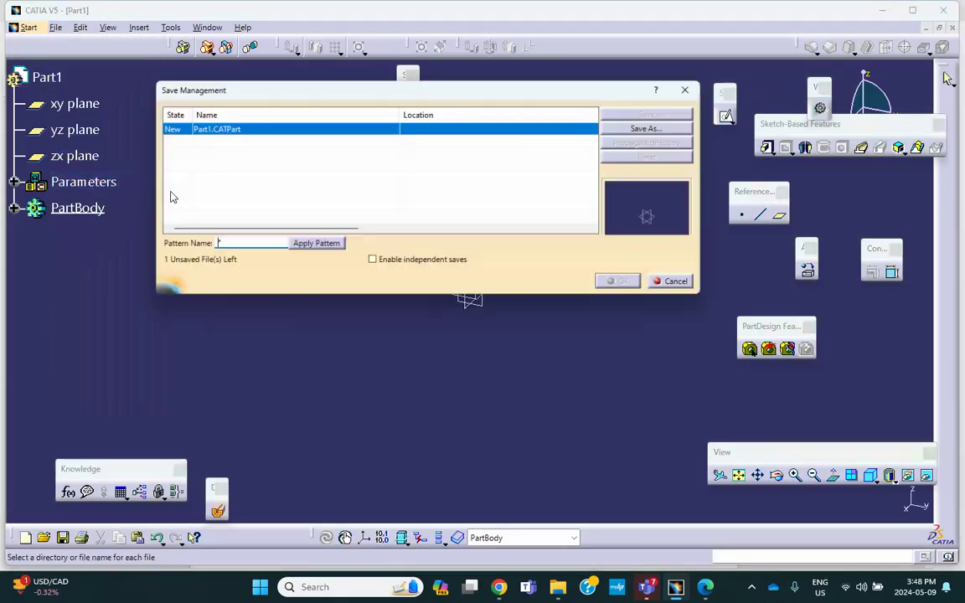
left_click(651, 126)
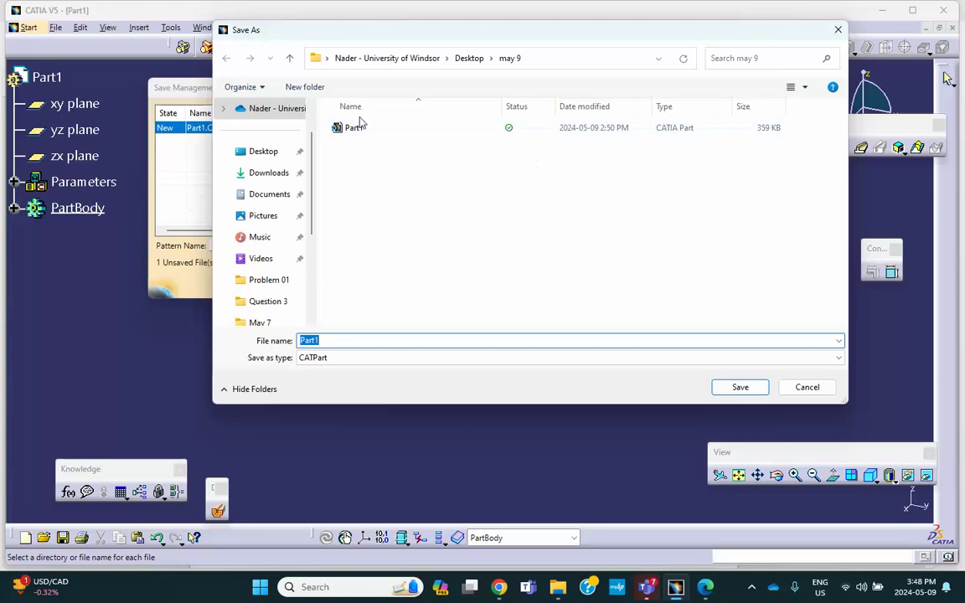
left_click(312, 90)
left_click(312, 91)
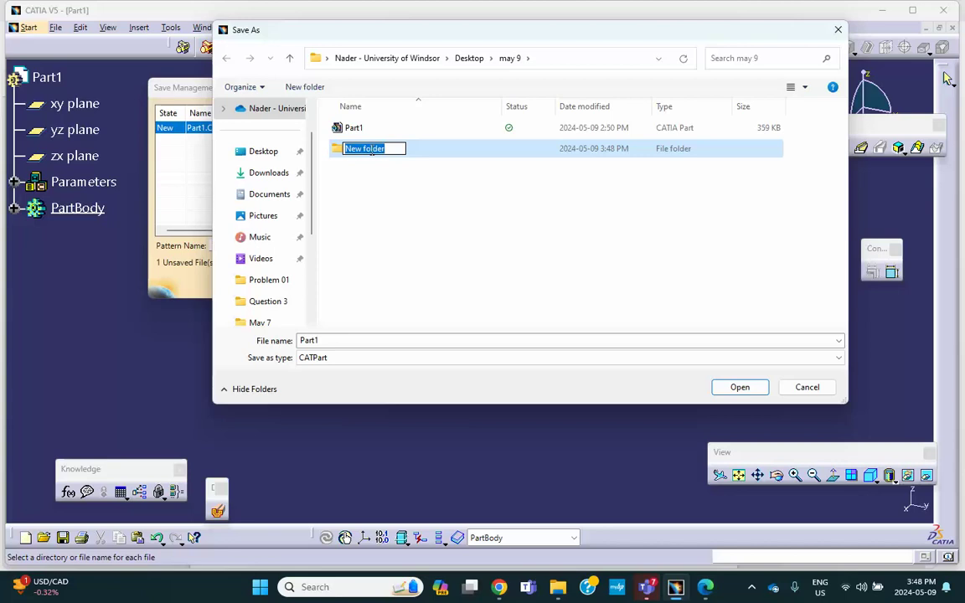
key("shift+Left")
key("shift+Left")
key("shift+Left")
key("shift+Left")
type("Morning")
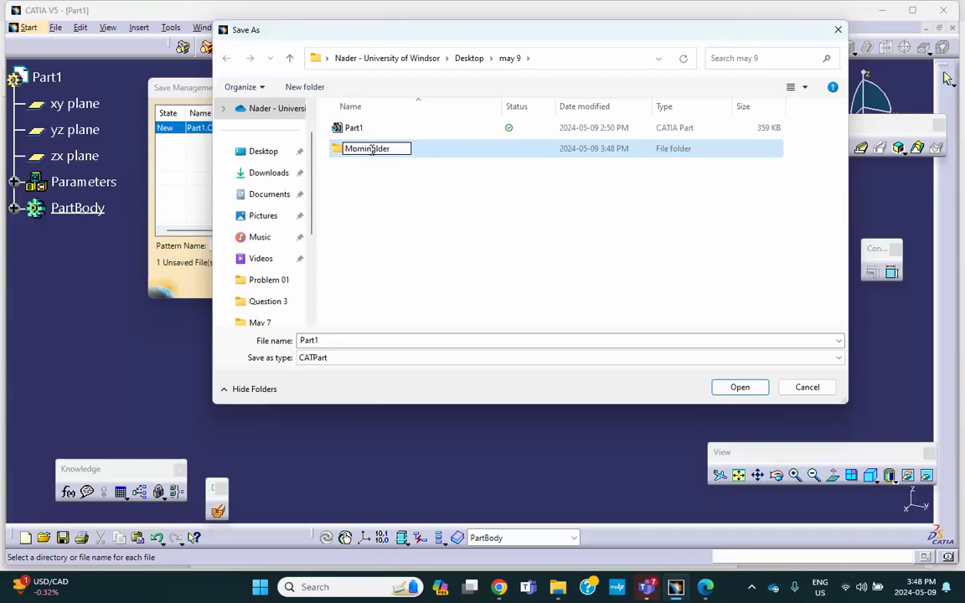
type(" Activity")
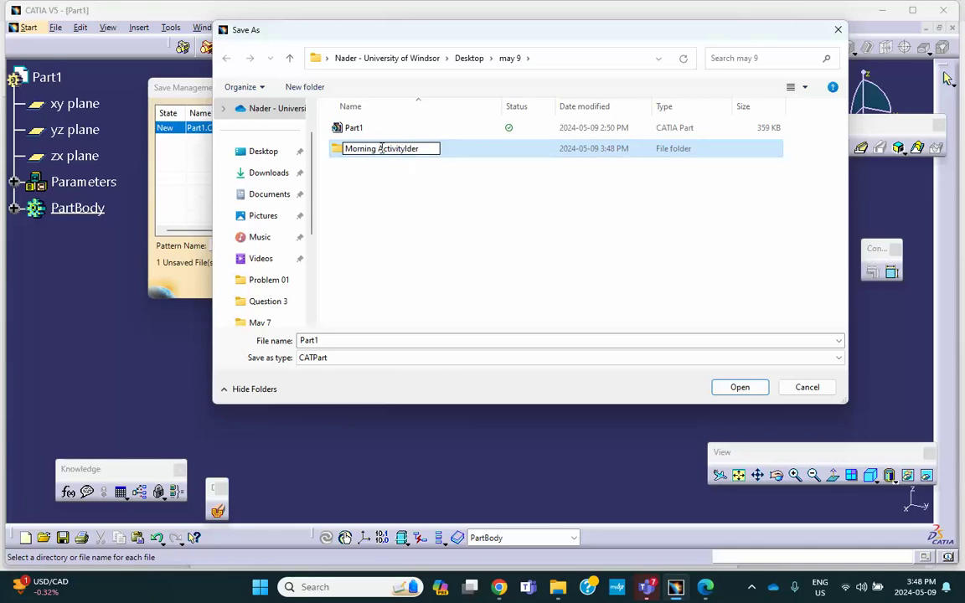
type("Lab")
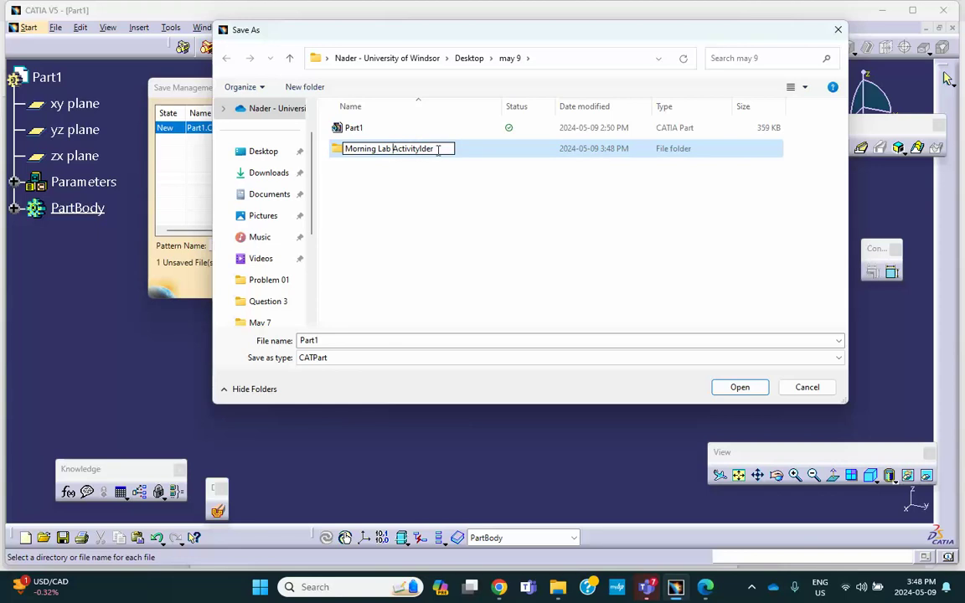
key("BackSpace")
key("BackSpace")
key("BackSpace")
type("May 10 2024")
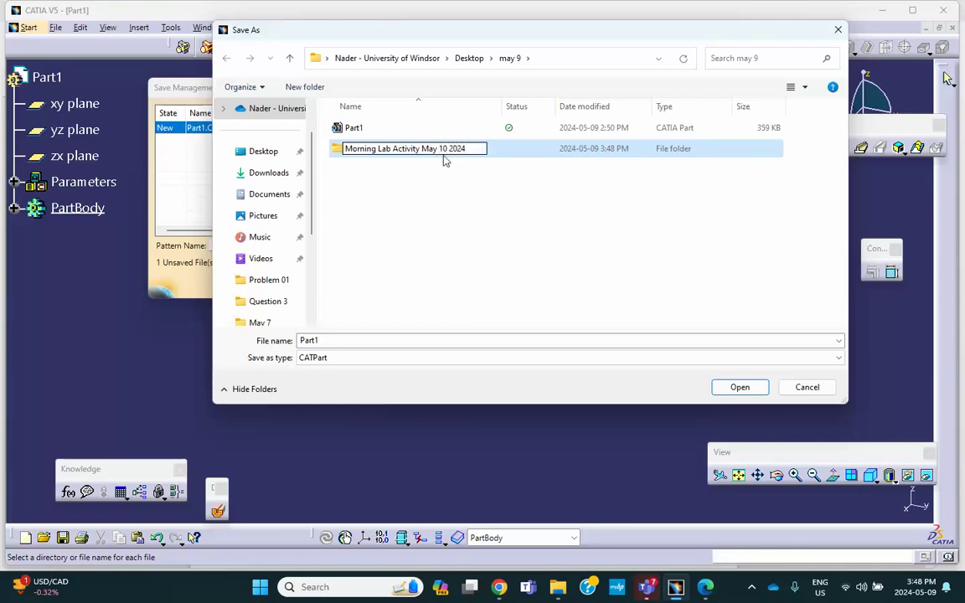
Step: Save Part1 as Part1.CATPart inside the new Morning Lab Activity May 10 2024 folder
left_click(736, 391)
left_click(742, 392)
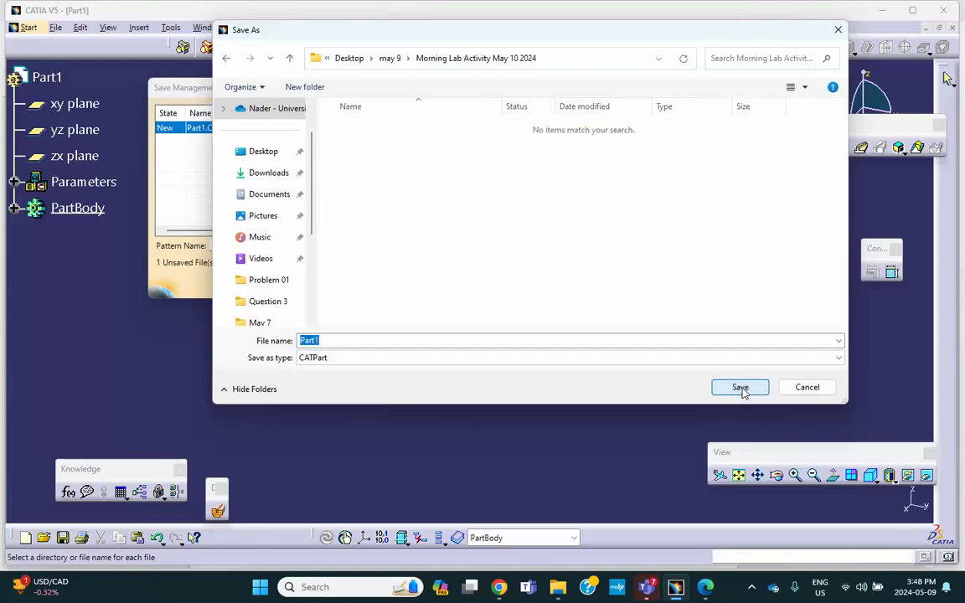
left_click(740, 389)
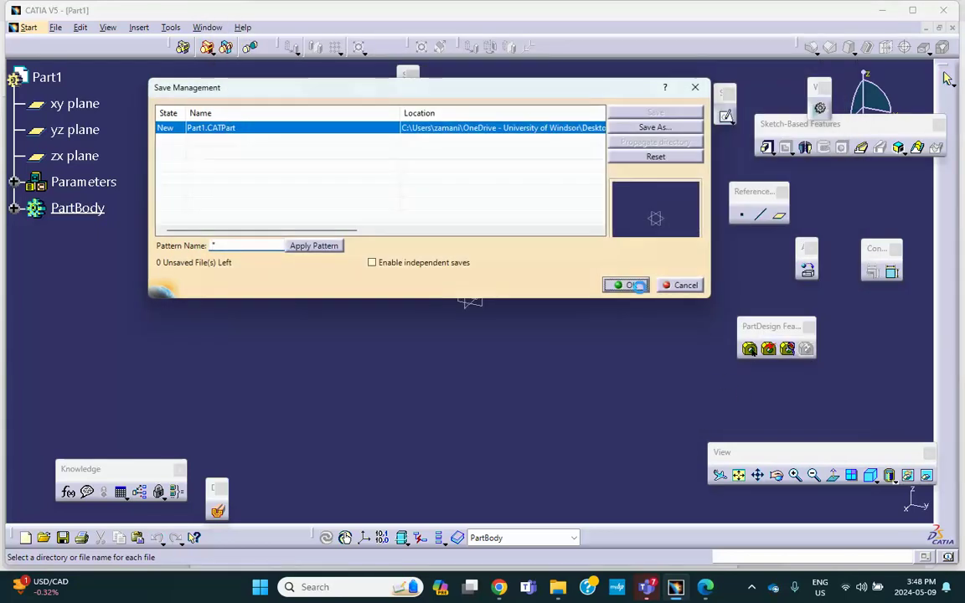
left_click(631, 285)
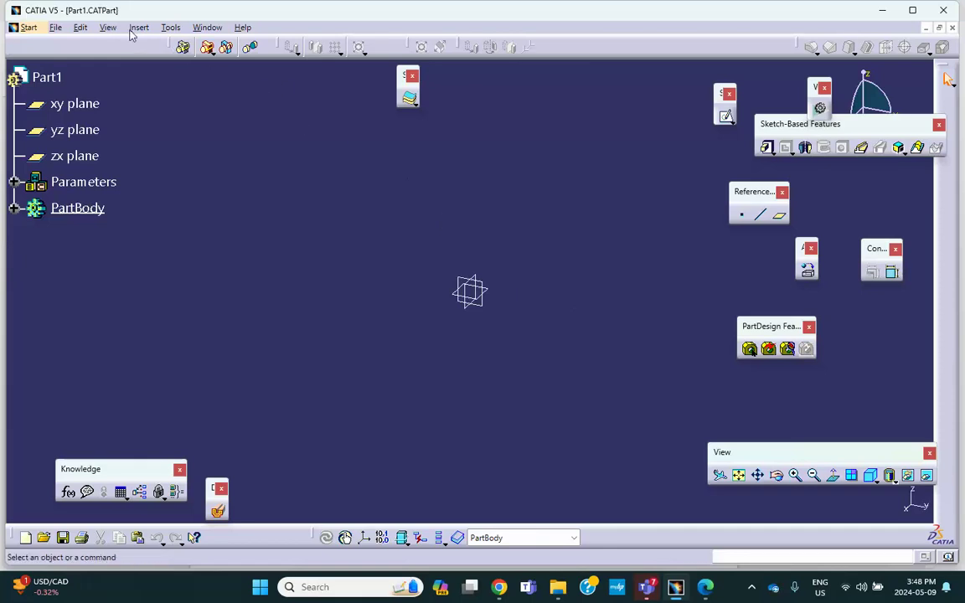
Step: In Tools > Options units, set the length unit to Millimeter
left_click(170, 28)
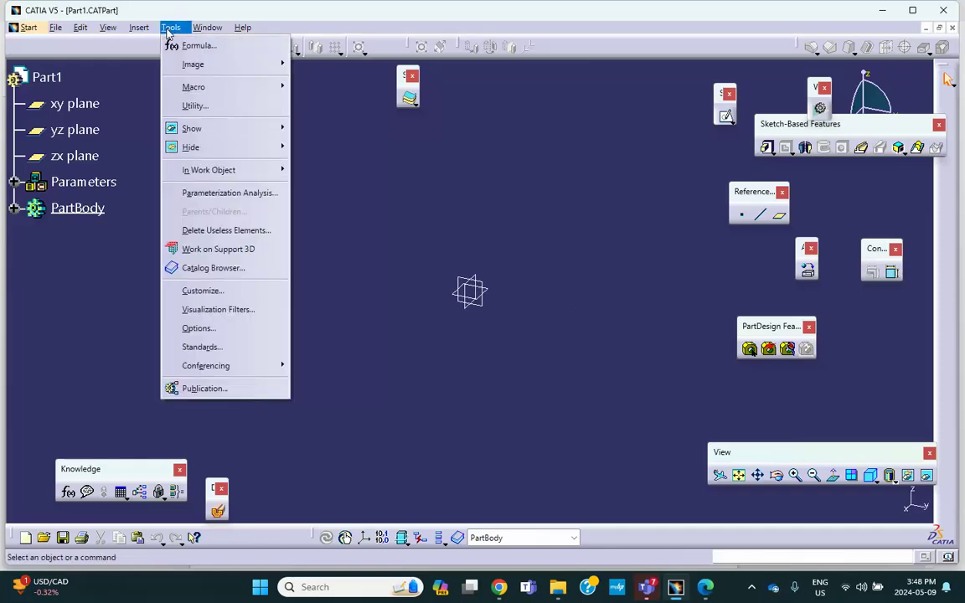
left_click(225, 327)
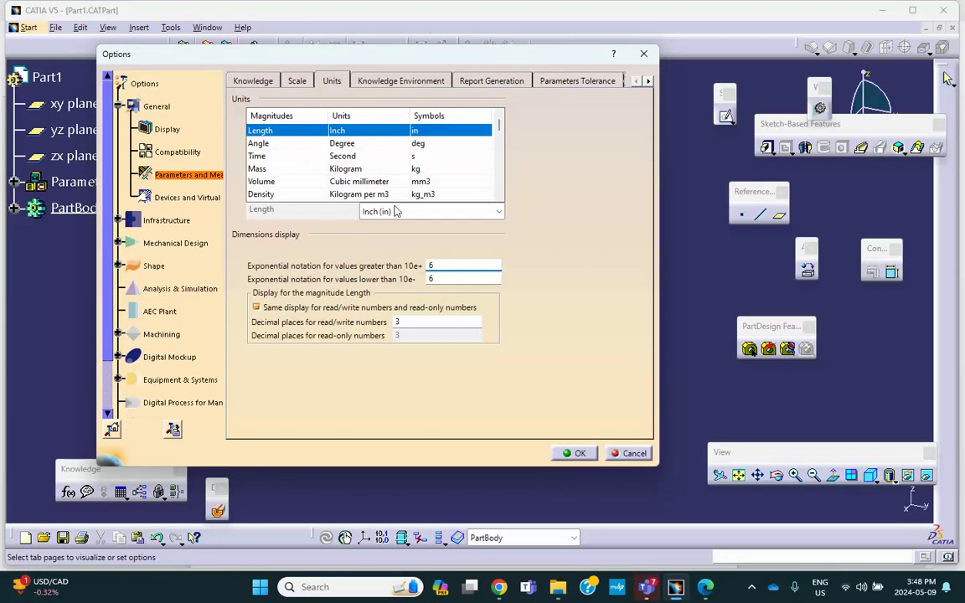
left_click(397, 211)
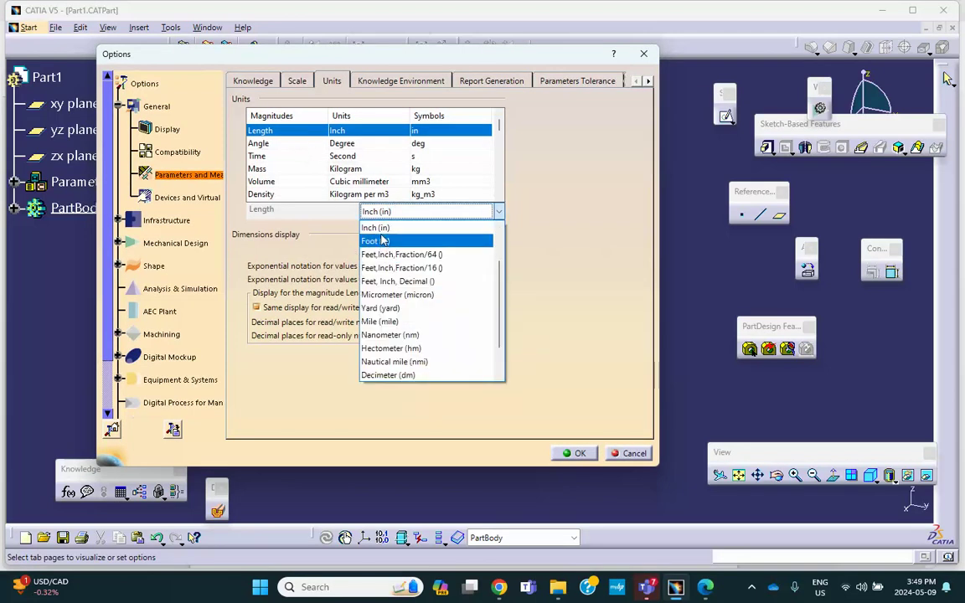
left_click(500, 216)
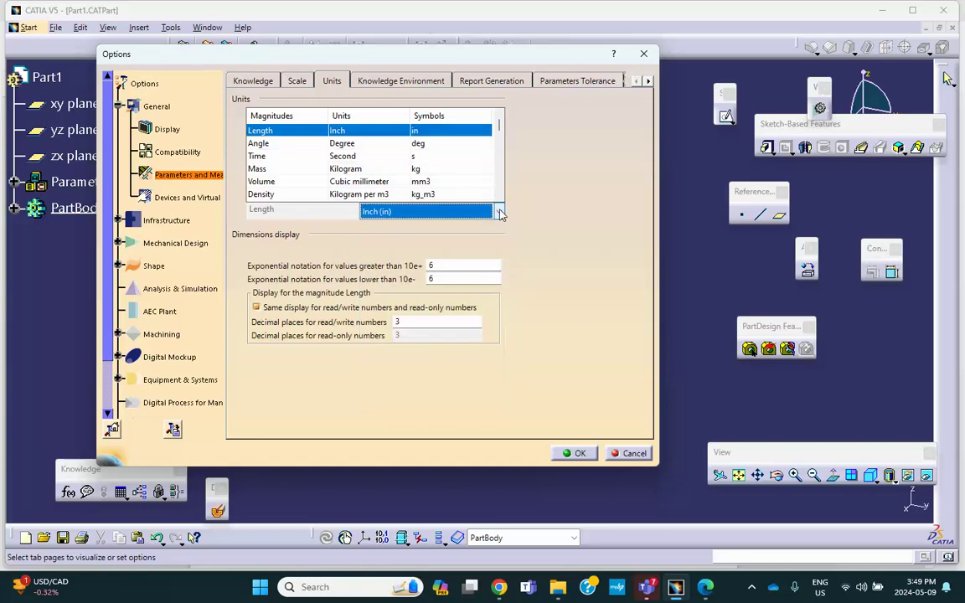
left_click(499, 212)
scroll(471, 247, "up", 2)
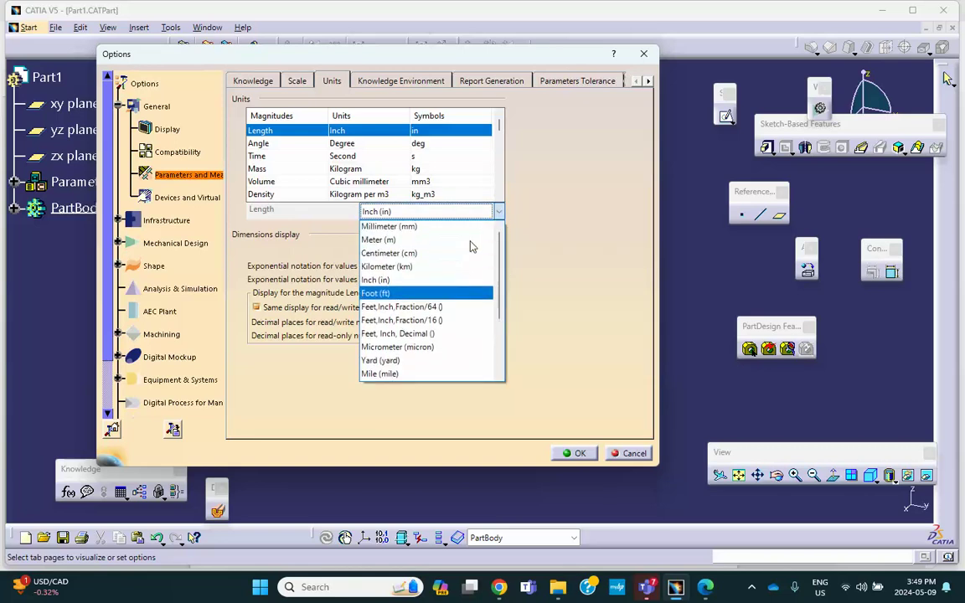
left_click(428, 227)
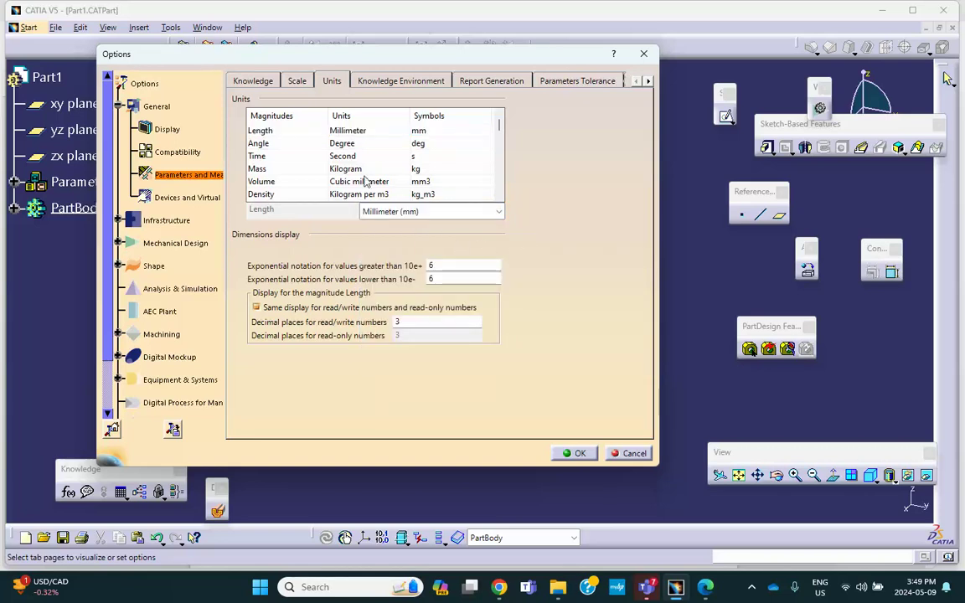
scroll(257, 167, "down", 4)
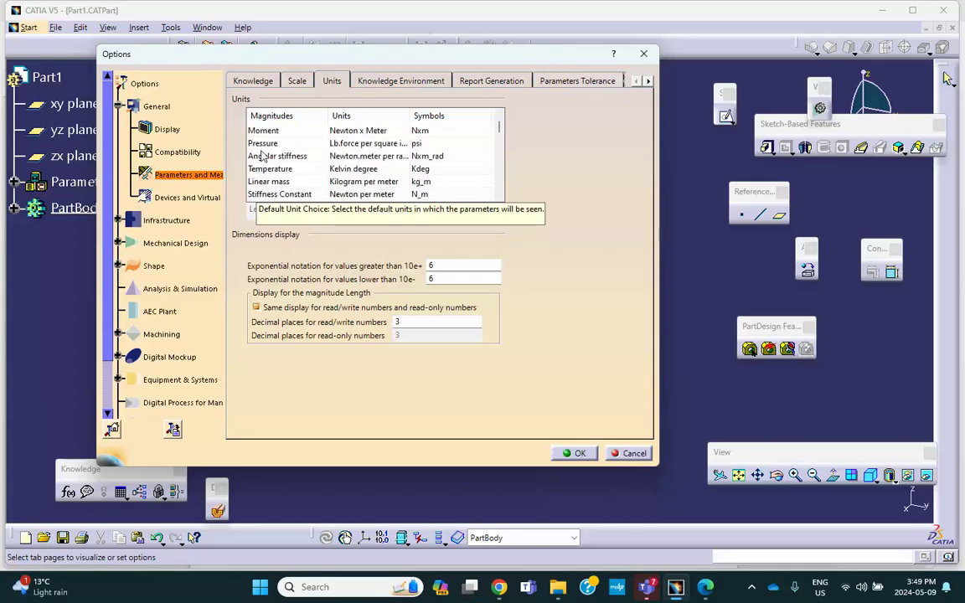
Step: Set the Pressure unit to Megapascal (MPa)
left_click(252, 144)
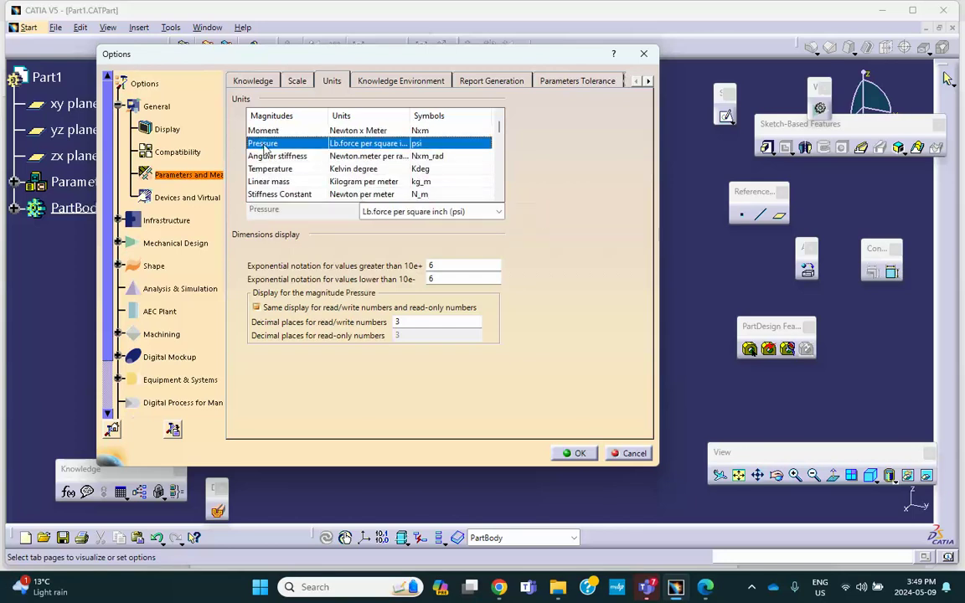
left_click(497, 212)
scroll(469, 254, "up", 1)
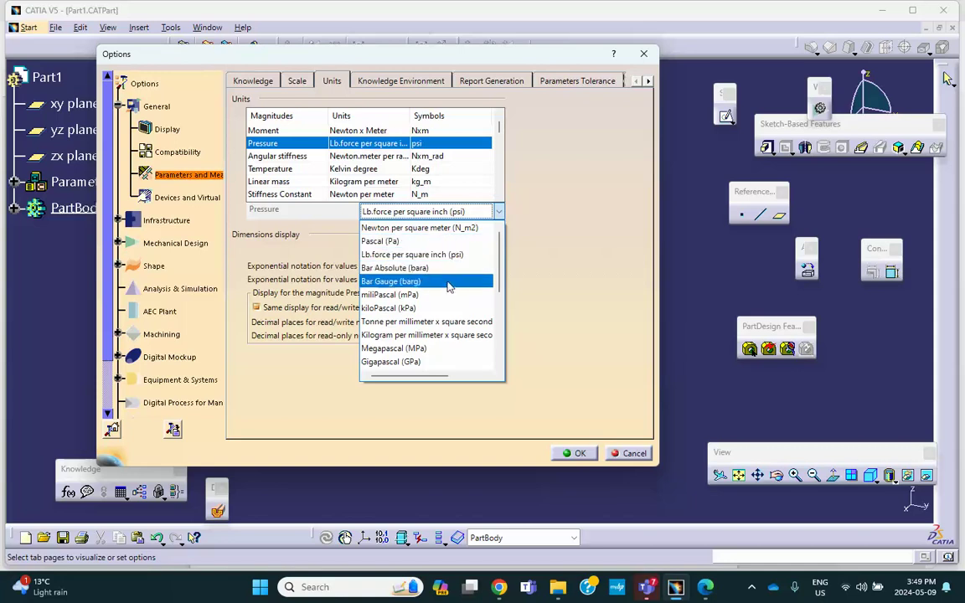
left_click(445, 349)
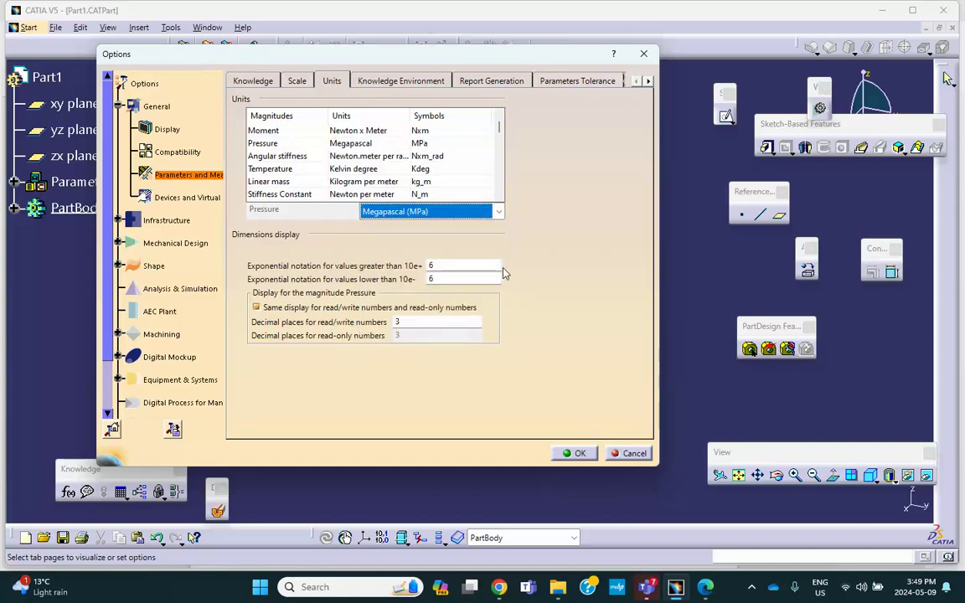
left_click(499, 197)
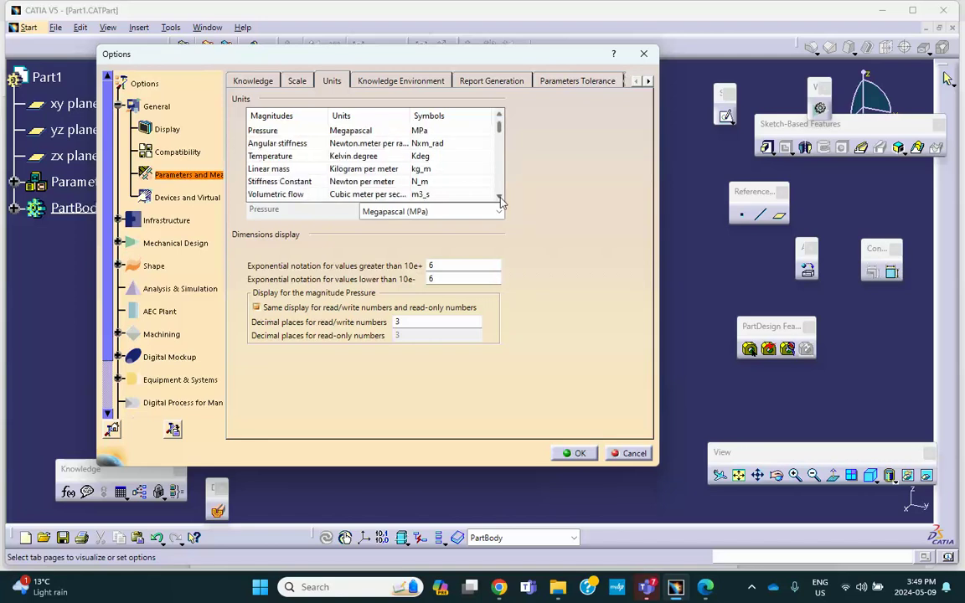
left_click(499, 198)
left_click(499, 197)
left_click(500, 198)
left_click(500, 198)
left_click(500, 197)
left_click(500, 198)
left_click(499, 198)
left_click(500, 198)
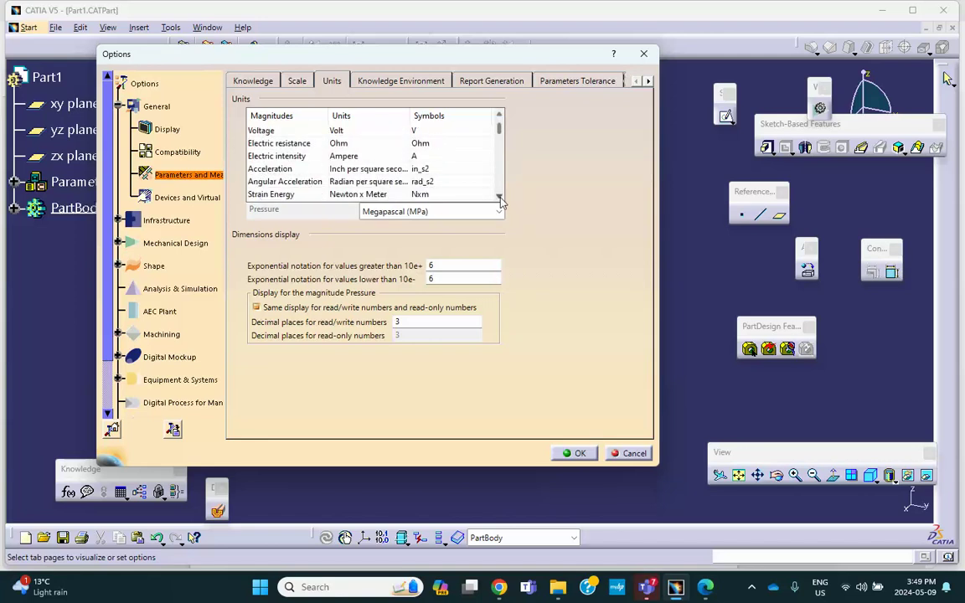
left_click(499, 198)
left_click(500, 198)
left_click(500, 198)
left_click(499, 198)
left_click(500, 198)
left_click(499, 197)
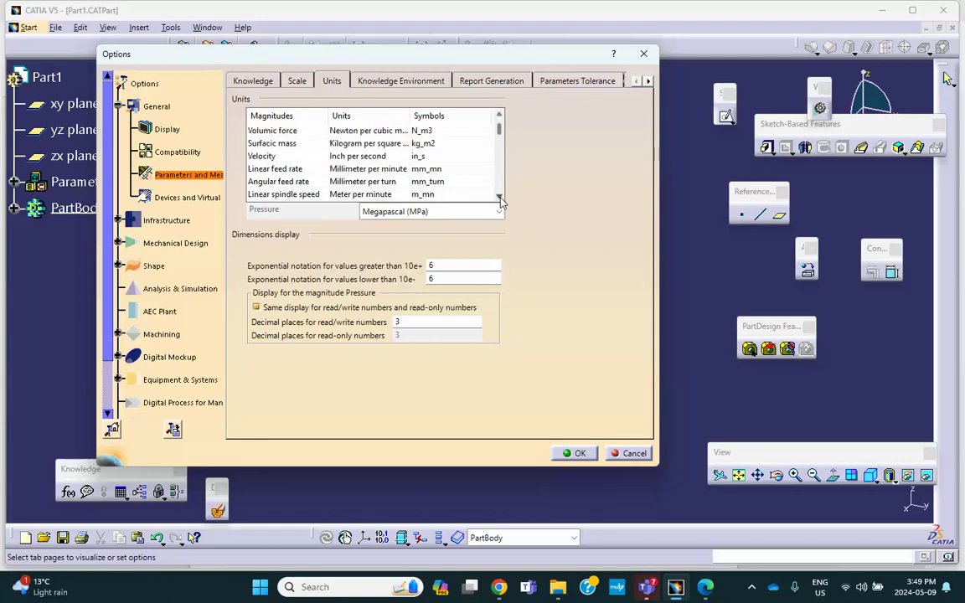
scroll(499, 198, "down", 3)
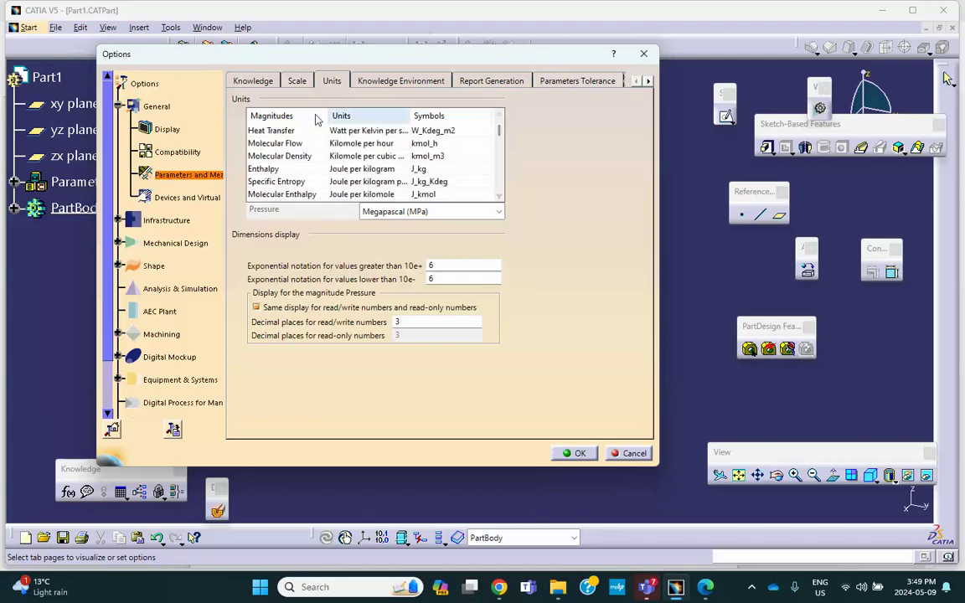
Step: Set the Stress unit to Megapascal (MPa) and apply the options
left_click(270, 117)
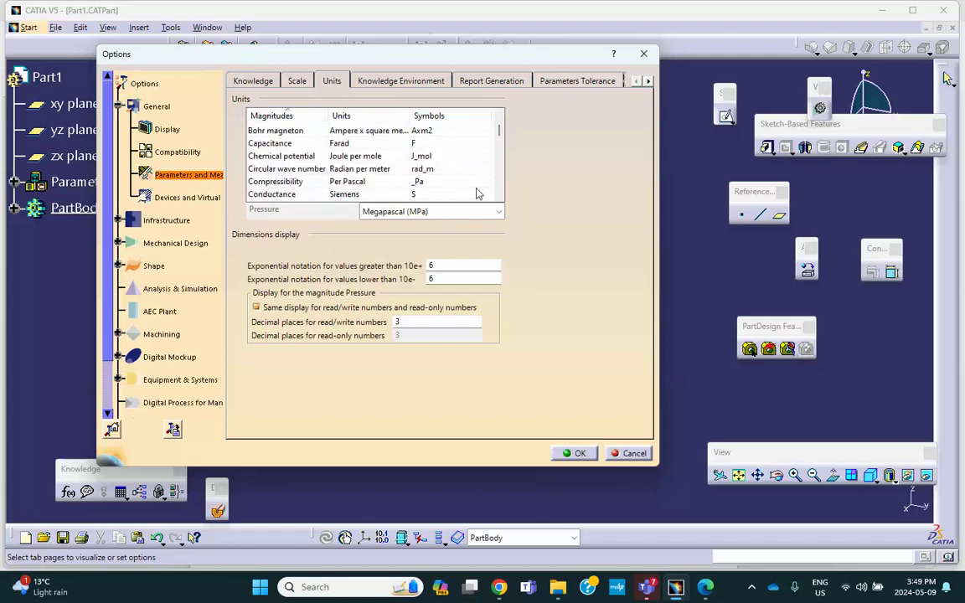
scroll(500, 160, "down", 10)
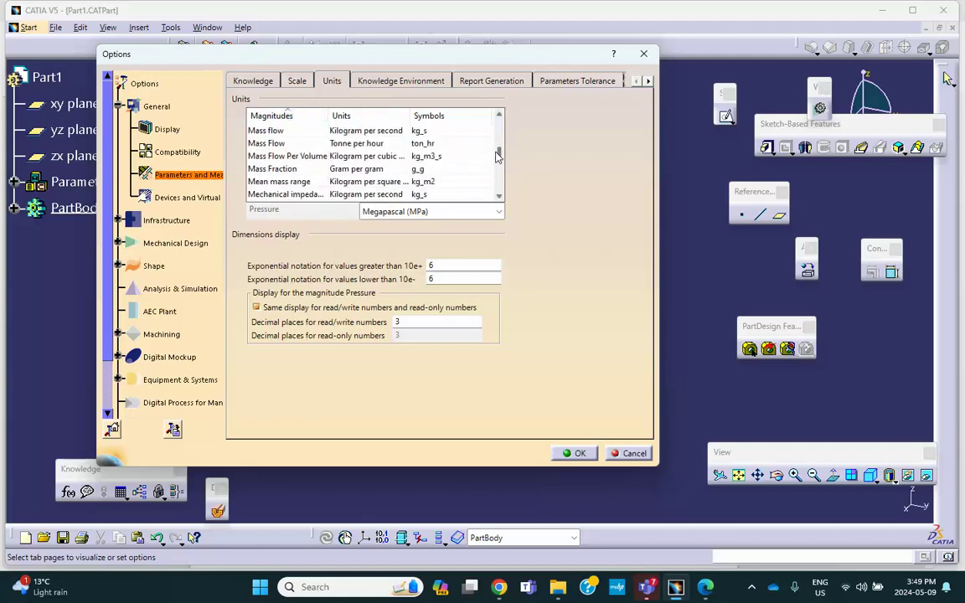
left_click_drag(497, 163, 498, 170)
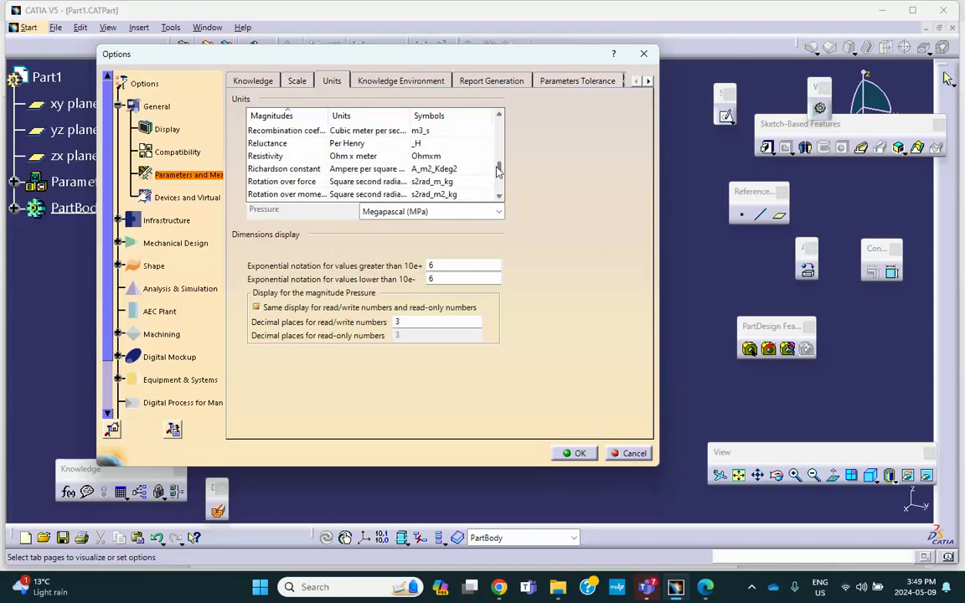
left_click_drag(498, 170, 498, 177)
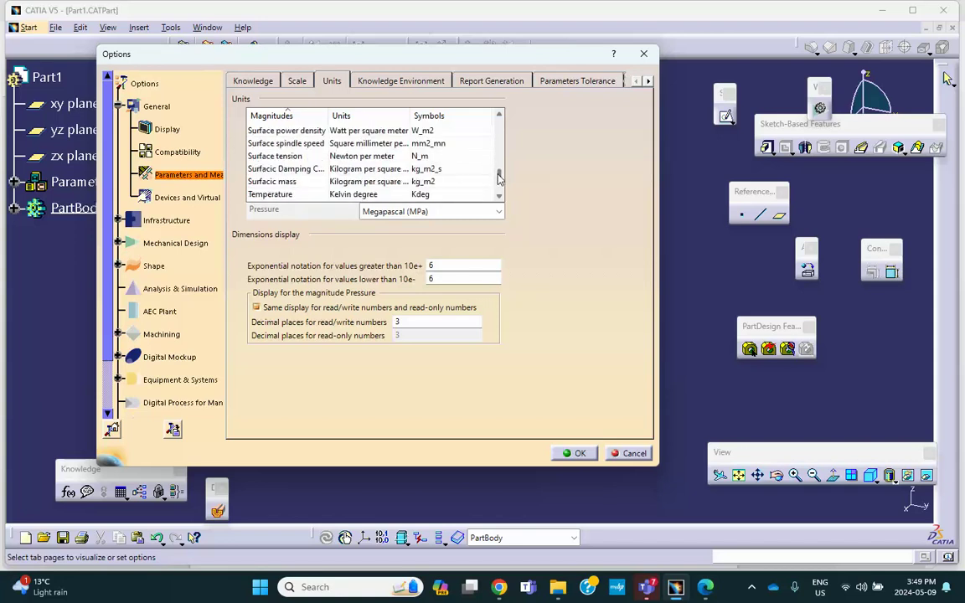
scroll(498, 177, "up", 2)
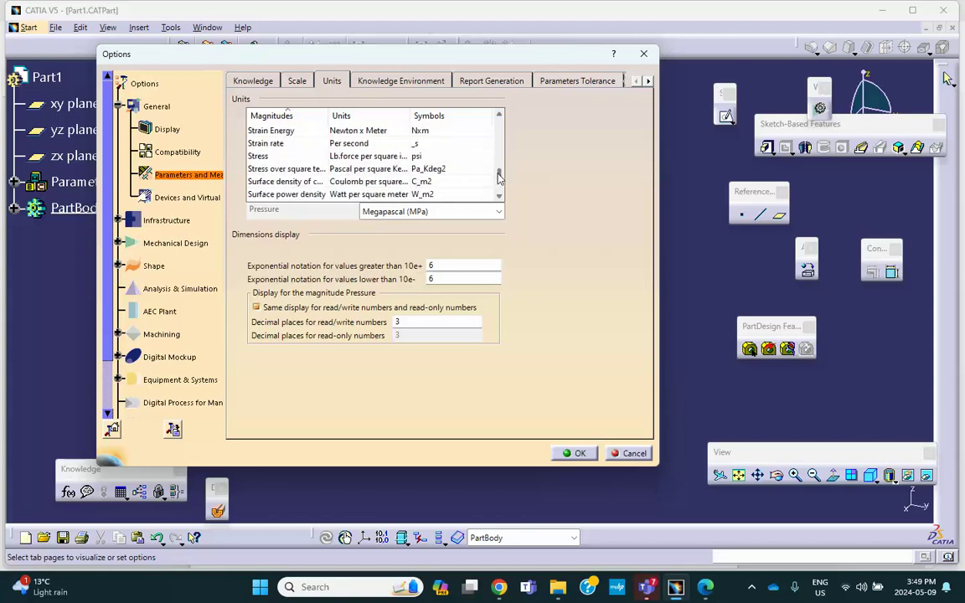
left_click(438, 156)
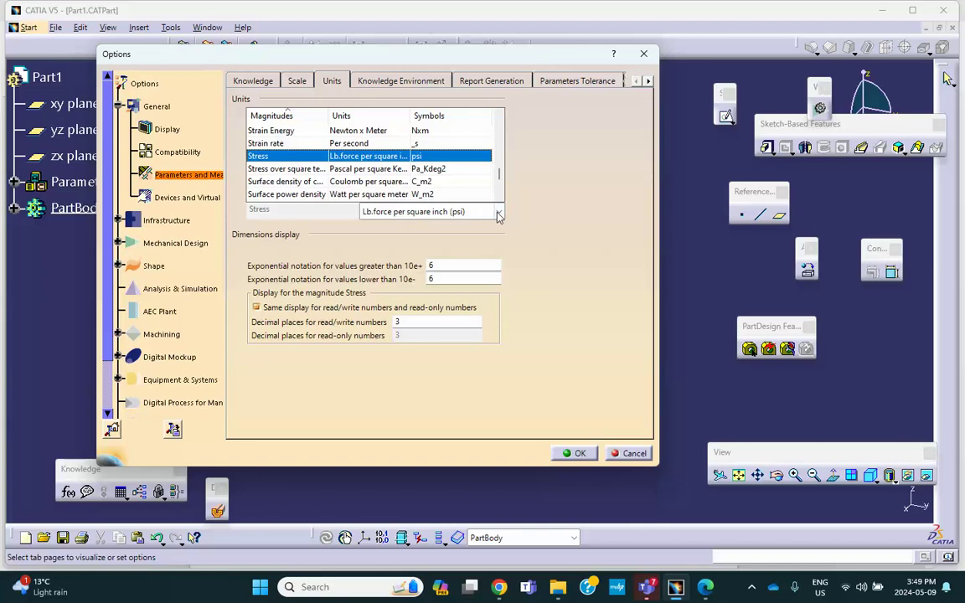
left_click(450, 212)
scroll(449, 265, "up", 1)
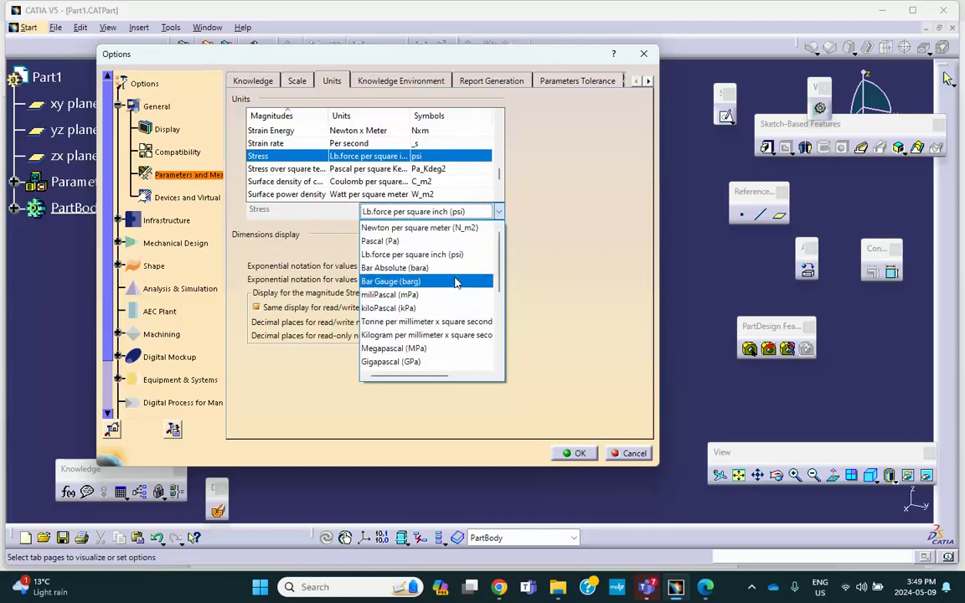
left_click(428, 349)
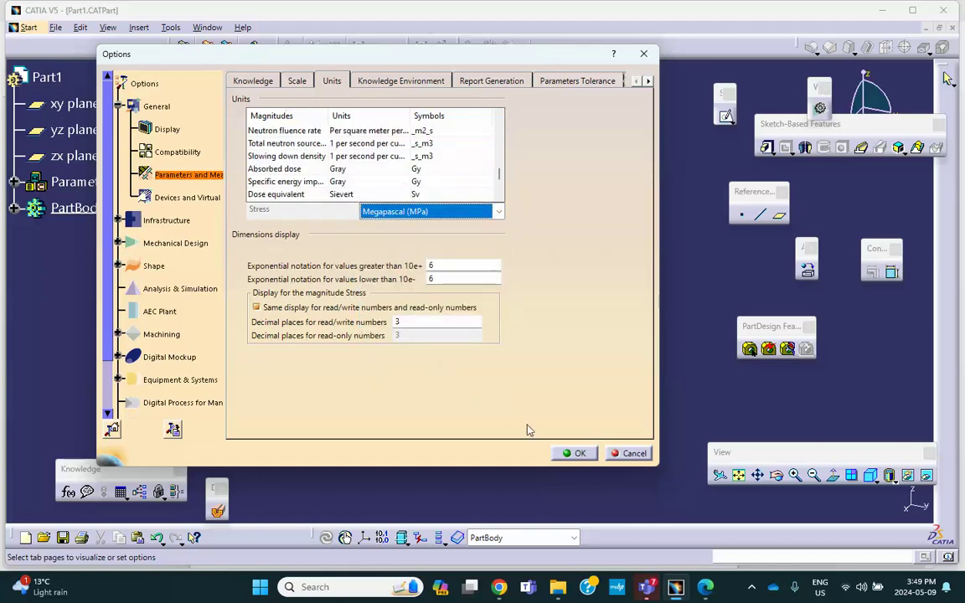
left_click(577, 455)
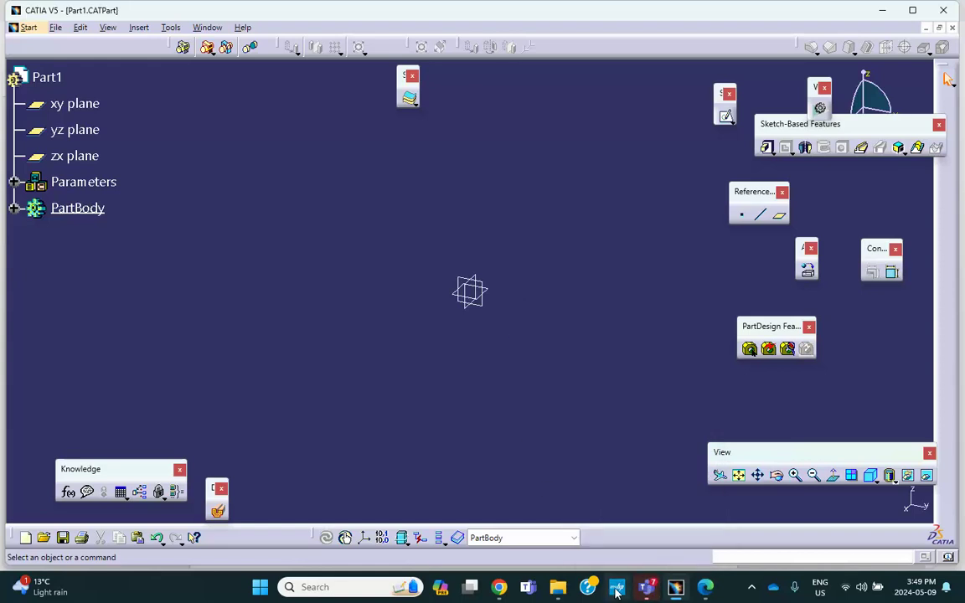
Step: Bring up the Lab_Activity PDF in Edge to view the bracket drawing
left_click(704, 589)
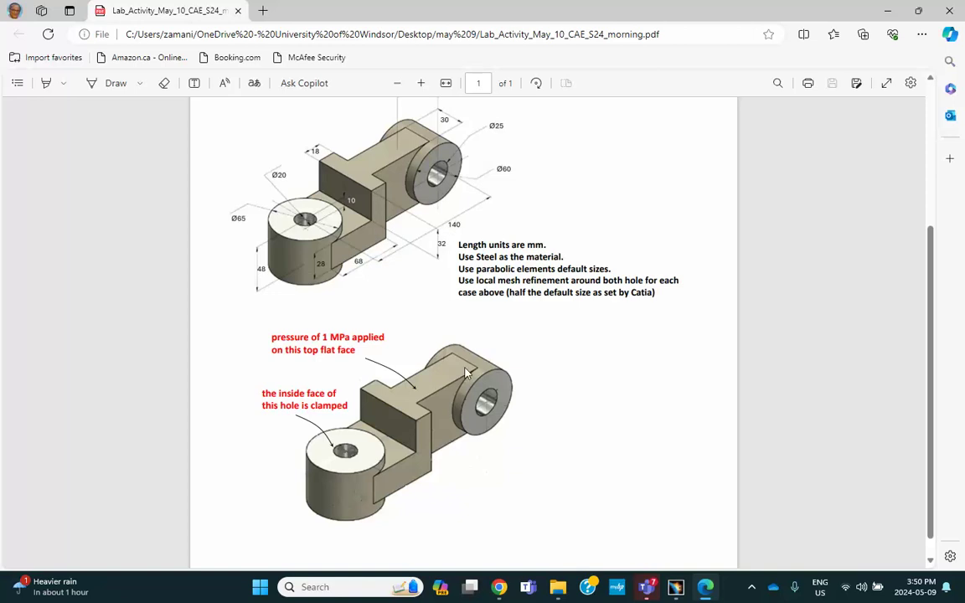
Step: Back in CATIA, start a new sketch on the xy plane
mouse_move(677, 587)
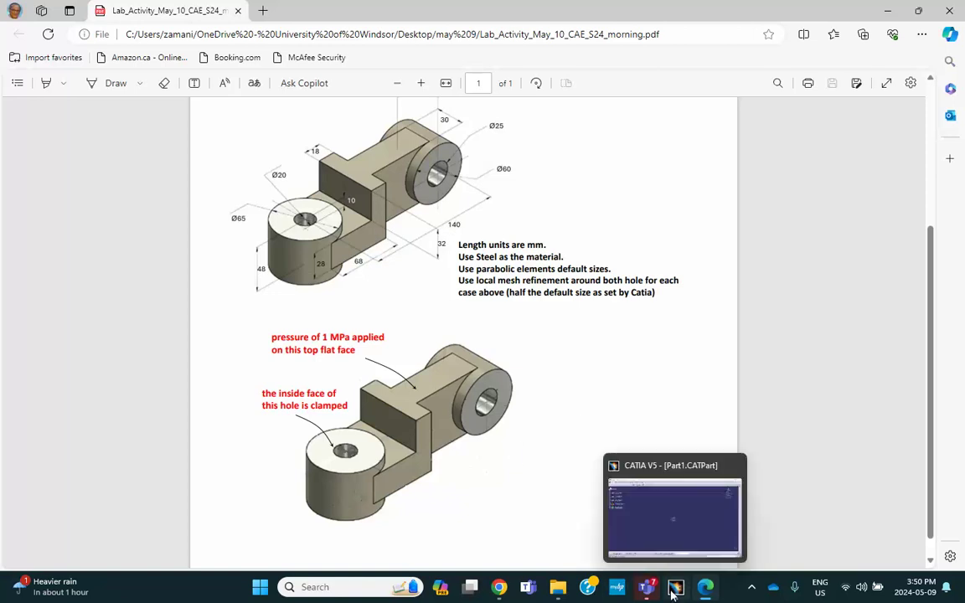
left_click(639, 533)
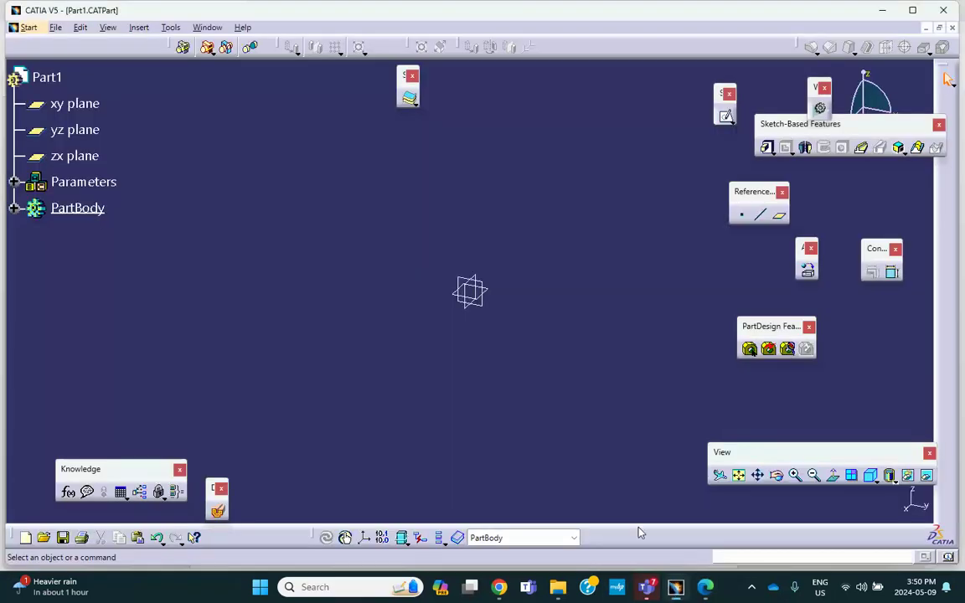
left_click(474, 280)
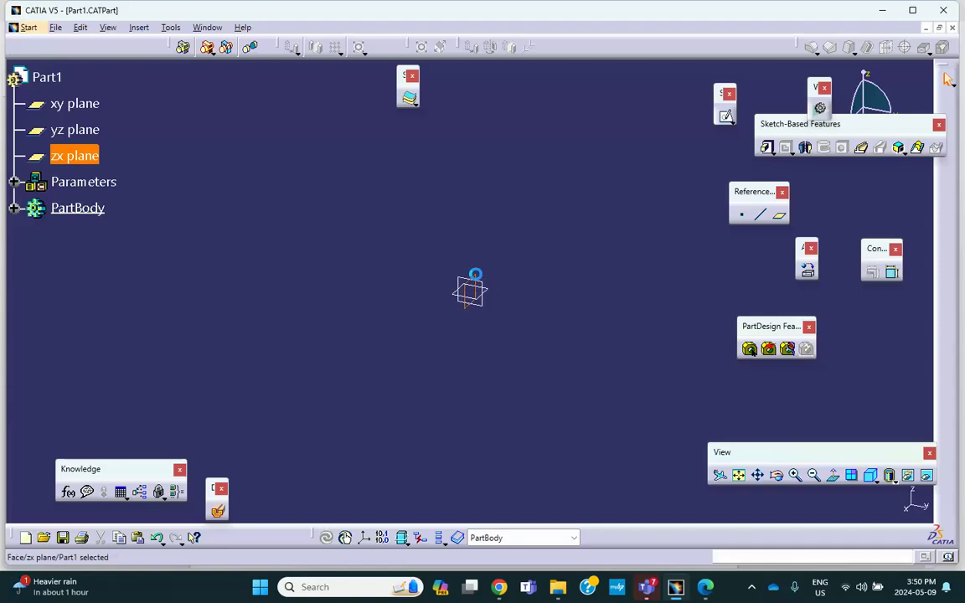
left_click(725, 117)
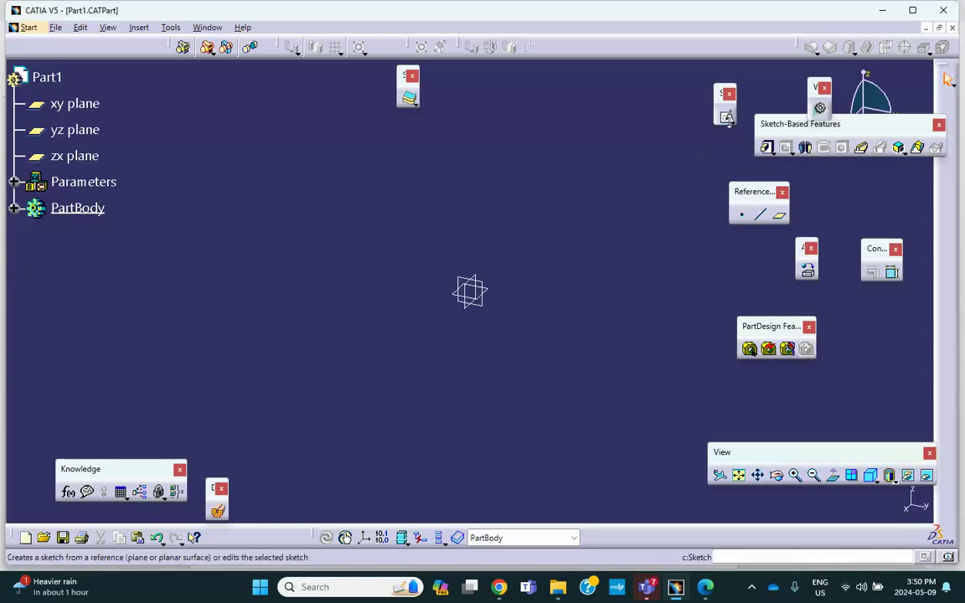
left_click(494, 295)
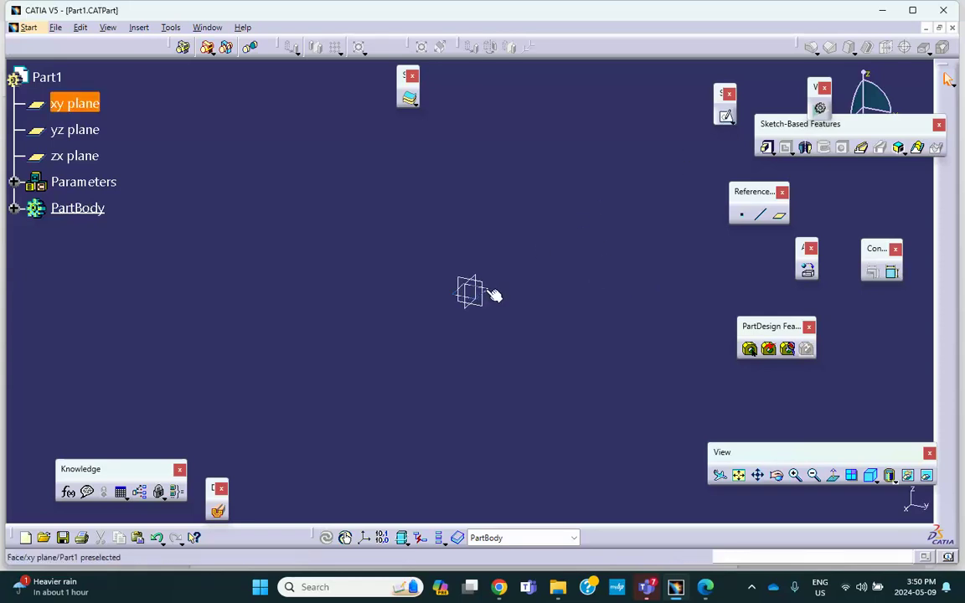
left_click(725, 114)
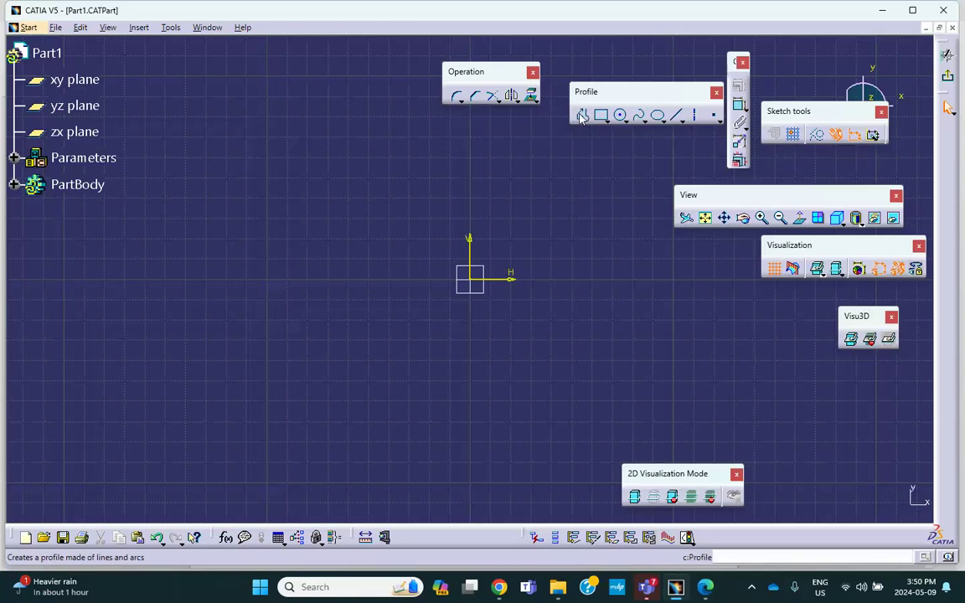
Step: Draw a closed eight-line stepped bracket outline with the Profile tool
left_click(584, 115)
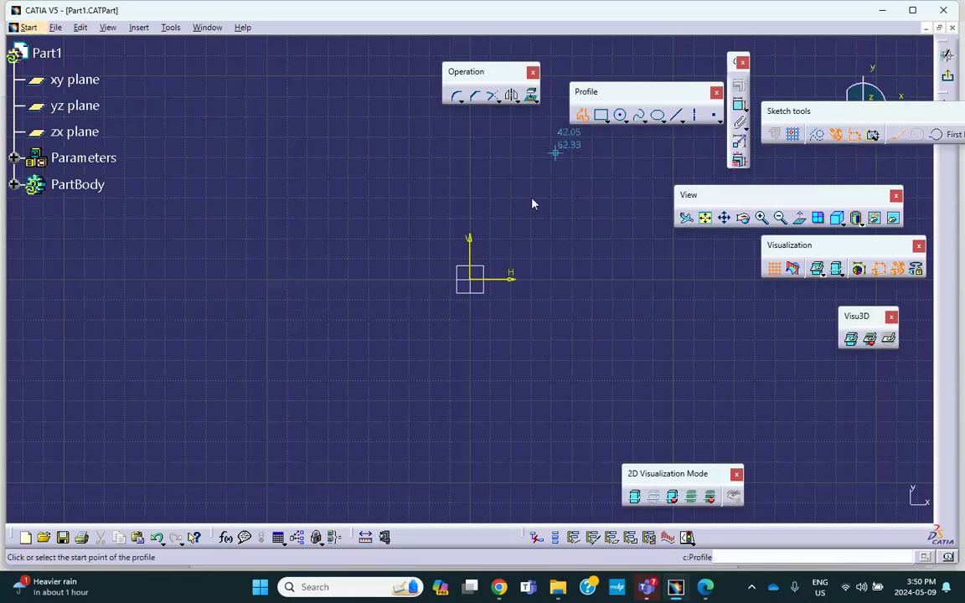
left_click(474, 373)
left_click(470, 177)
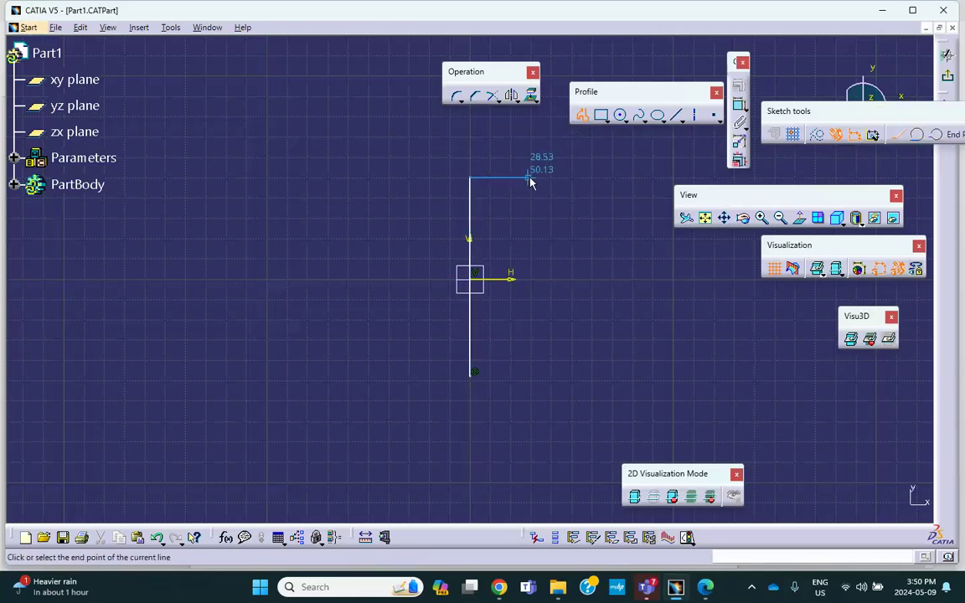
left_click(528, 177)
left_click(529, 250)
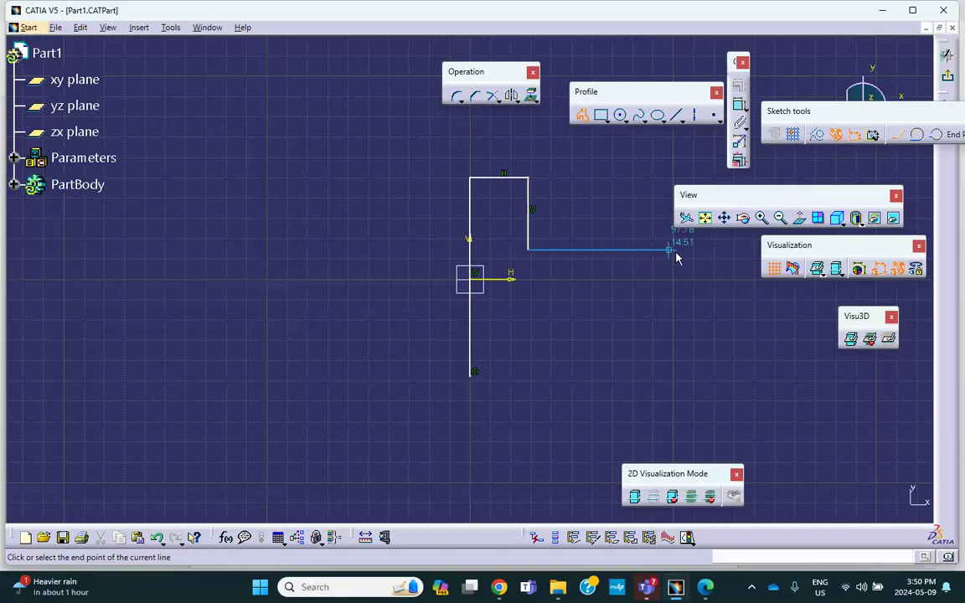
left_click(690, 250)
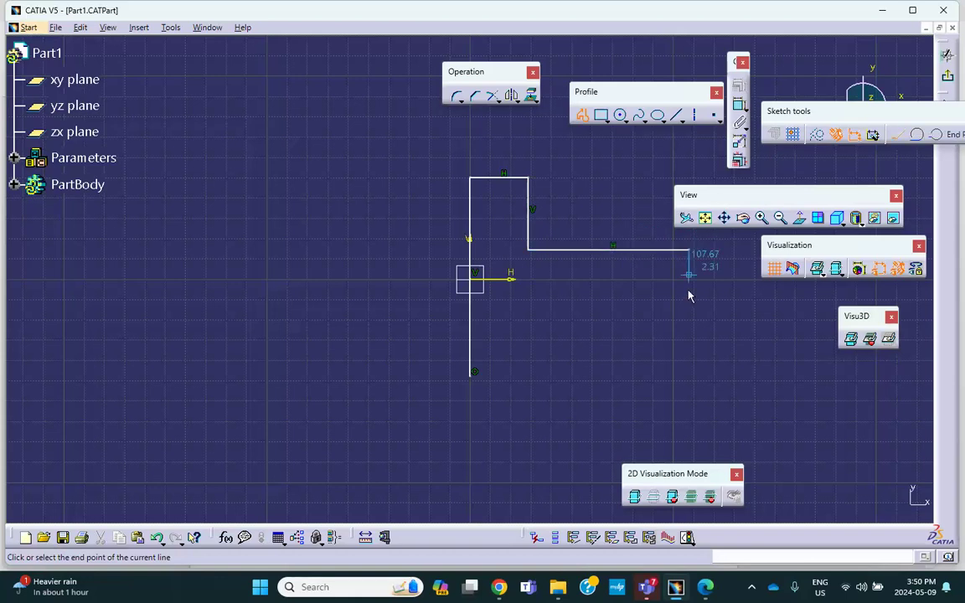
left_click(690, 337)
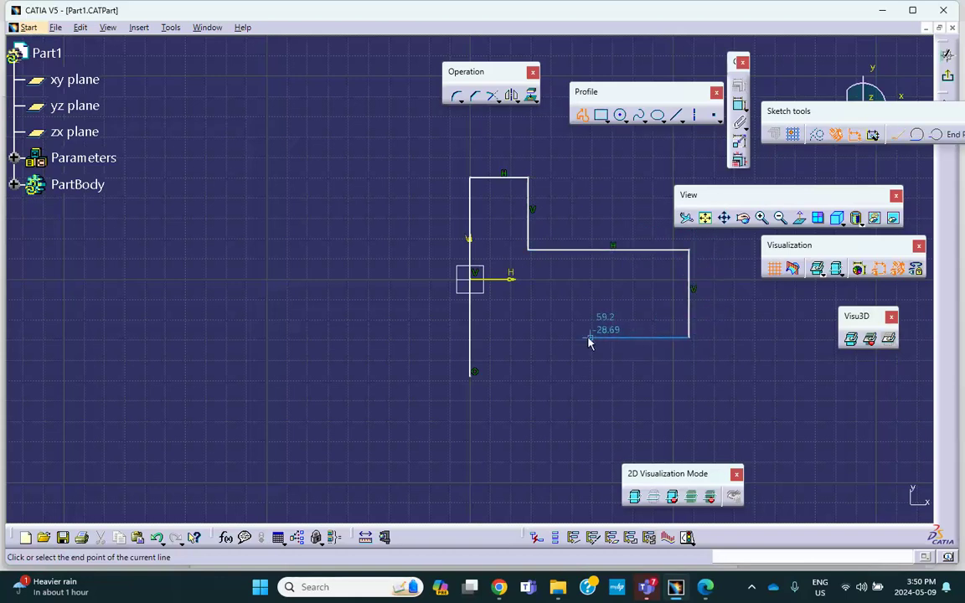
left_click(527, 338)
left_click(531, 381)
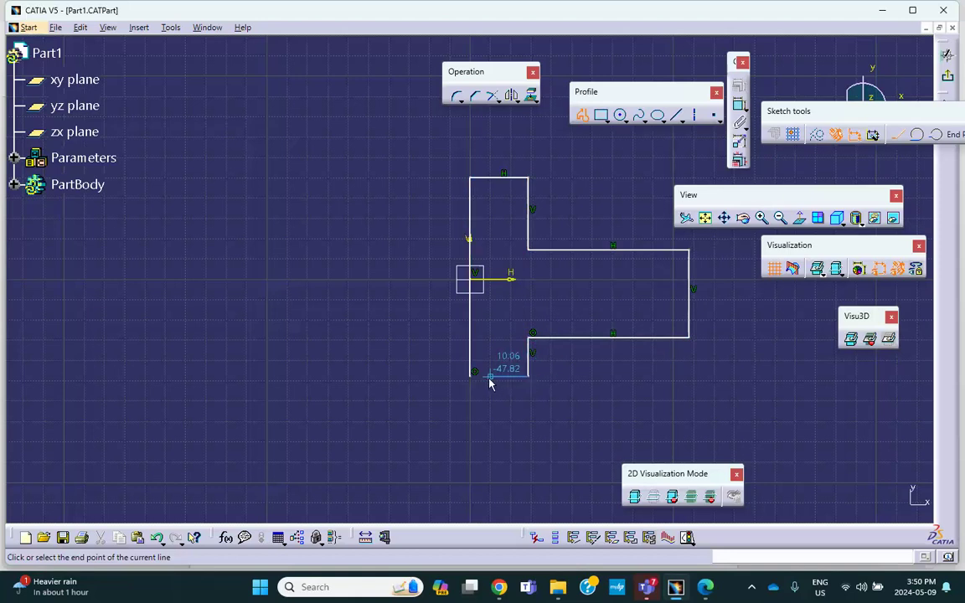
left_click(471, 376)
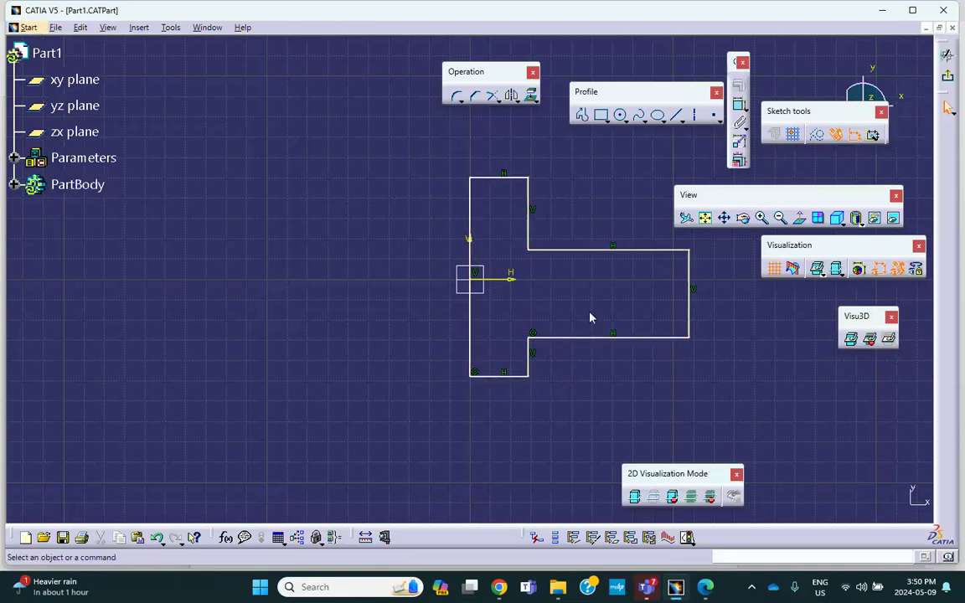
Step: Constrain the upper and lower long horizontal lines to be symmetric
left_click(587, 252)
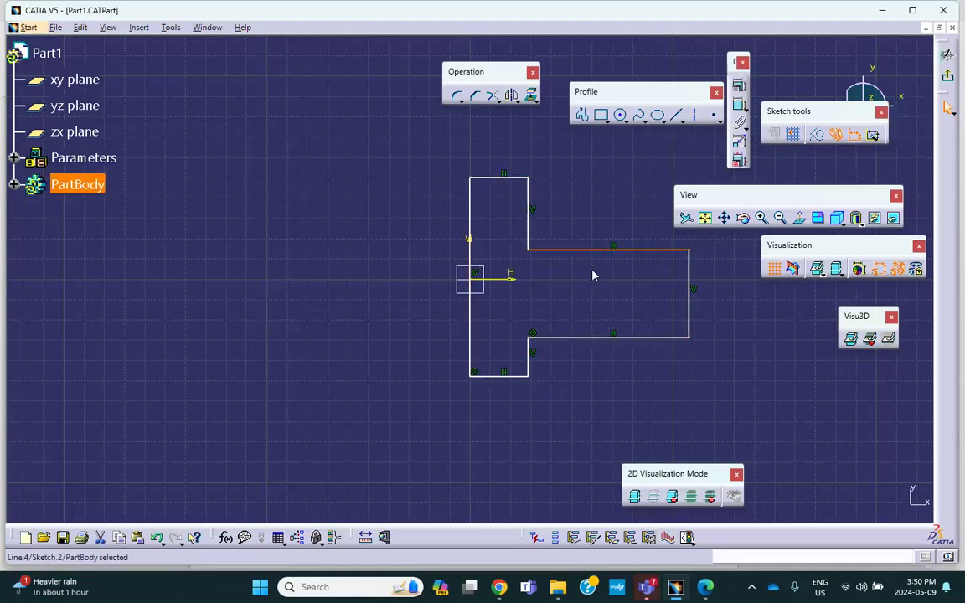
left_click(577, 339, "ctrl")
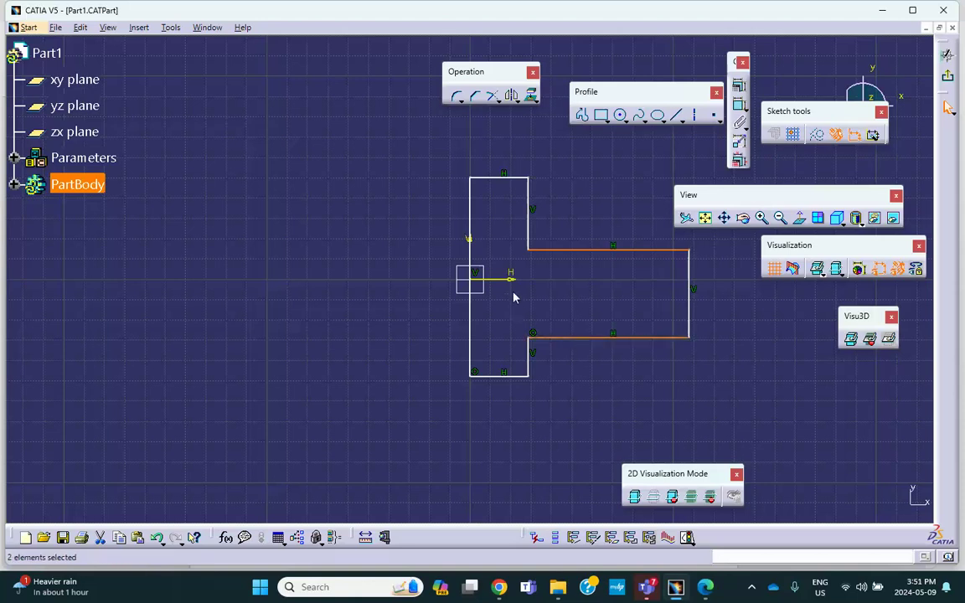
left_click(741, 89)
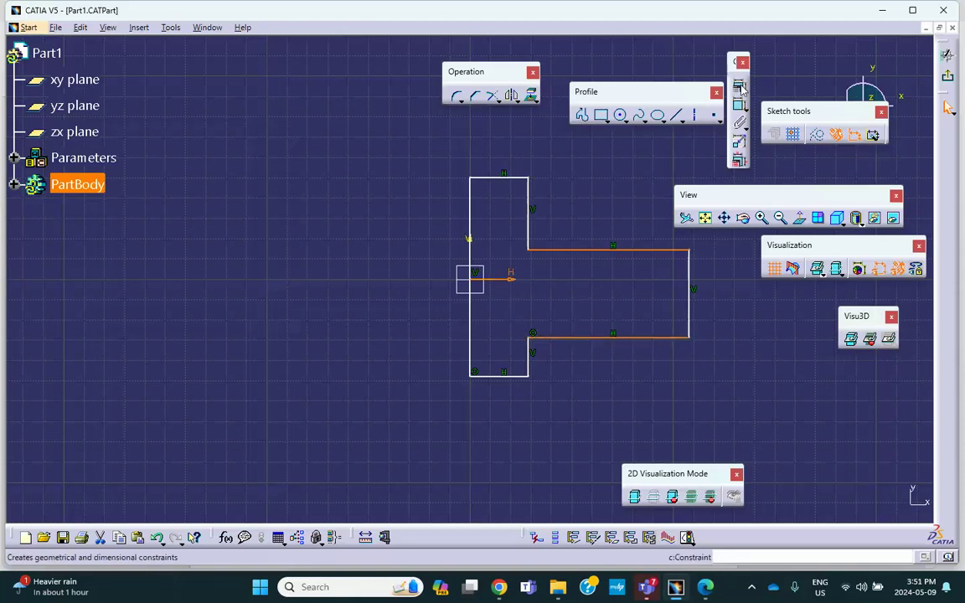
left_click(741, 89)
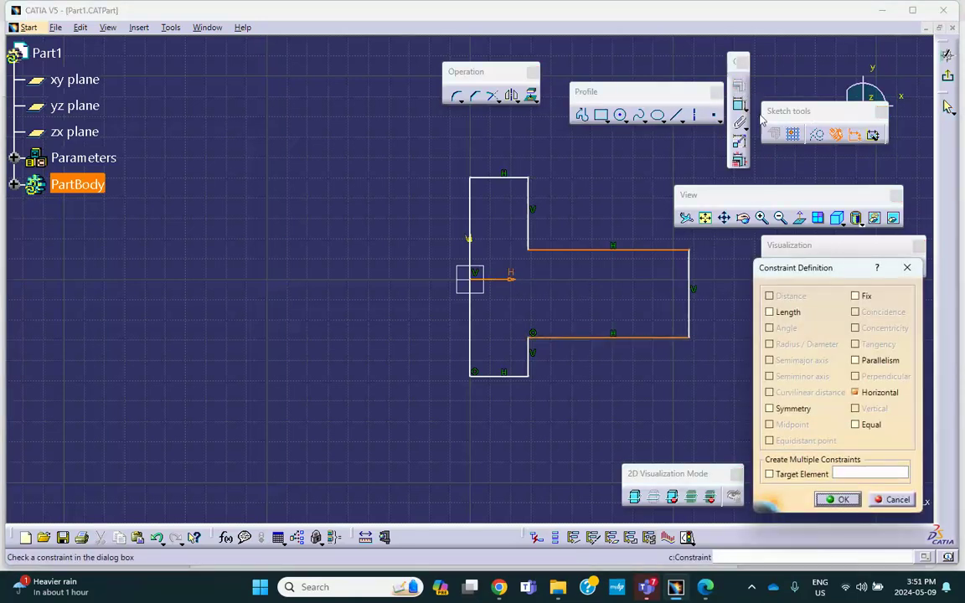
left_click(771, 410)
key("Return")
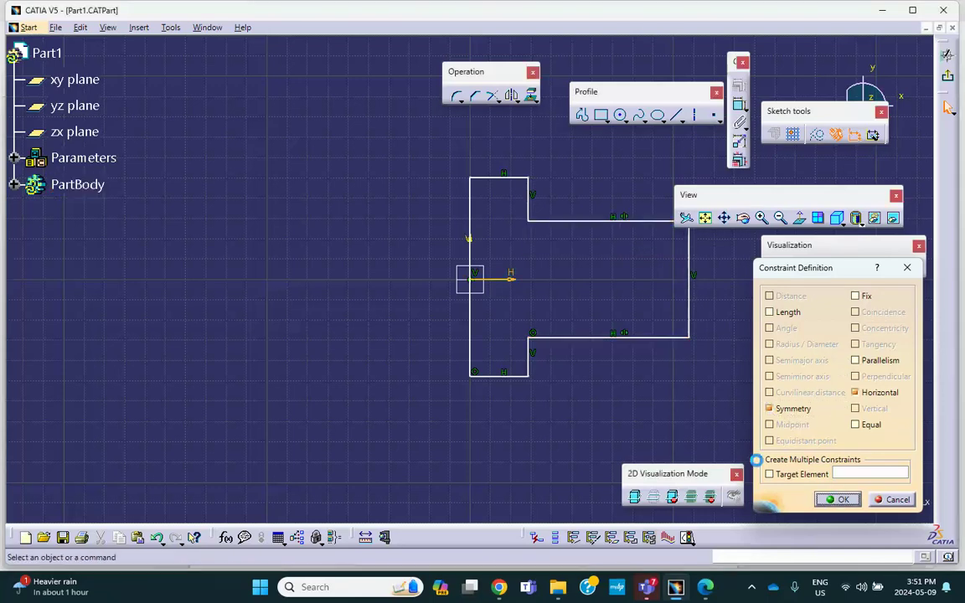
Step: Make the top and bottom edges symmetric about the horizontal axis
left_click(507, 177)
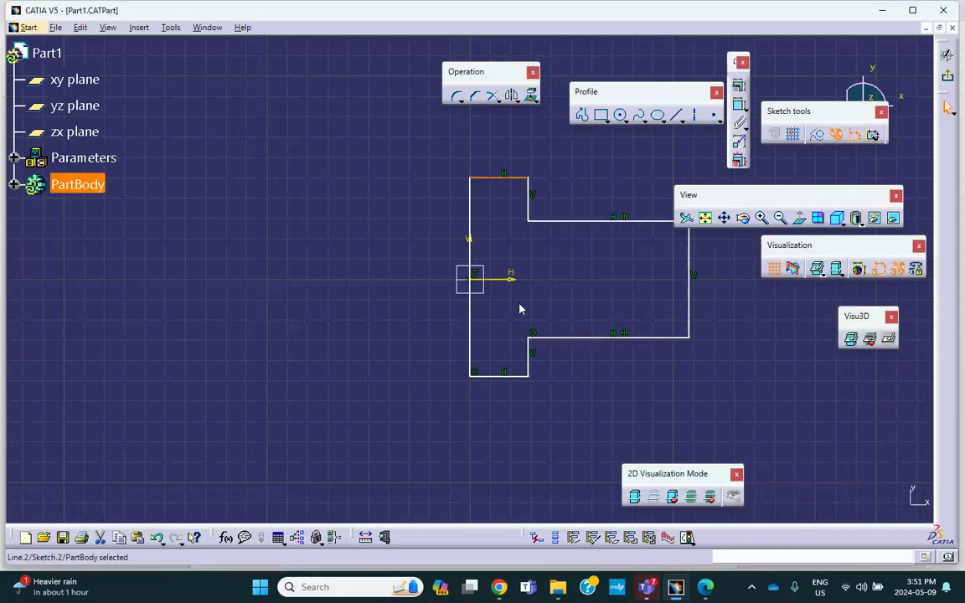
left_click(511, 377, "ctrl")
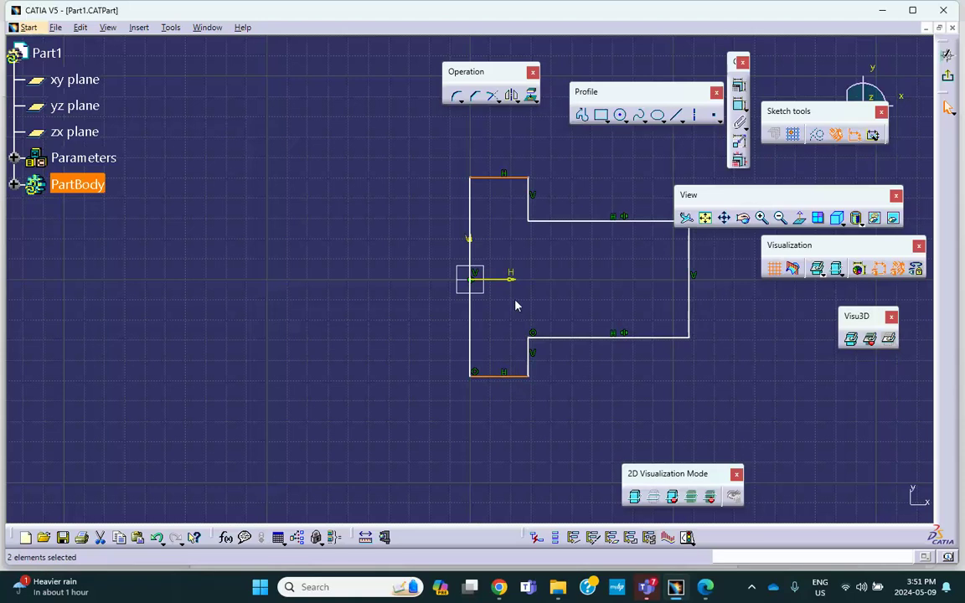
left_click(509, 279, "ctrl")
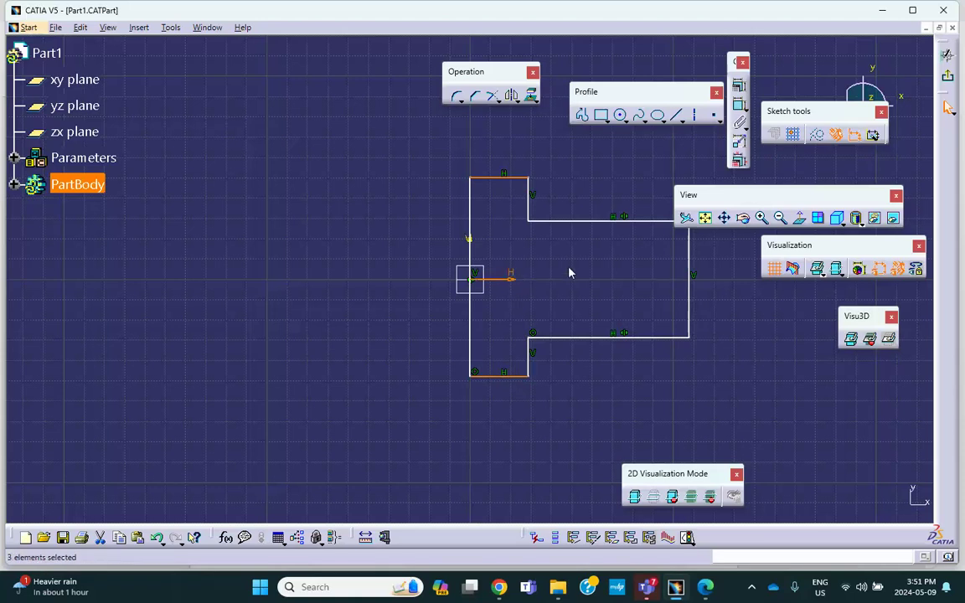
left_click(739, 85)
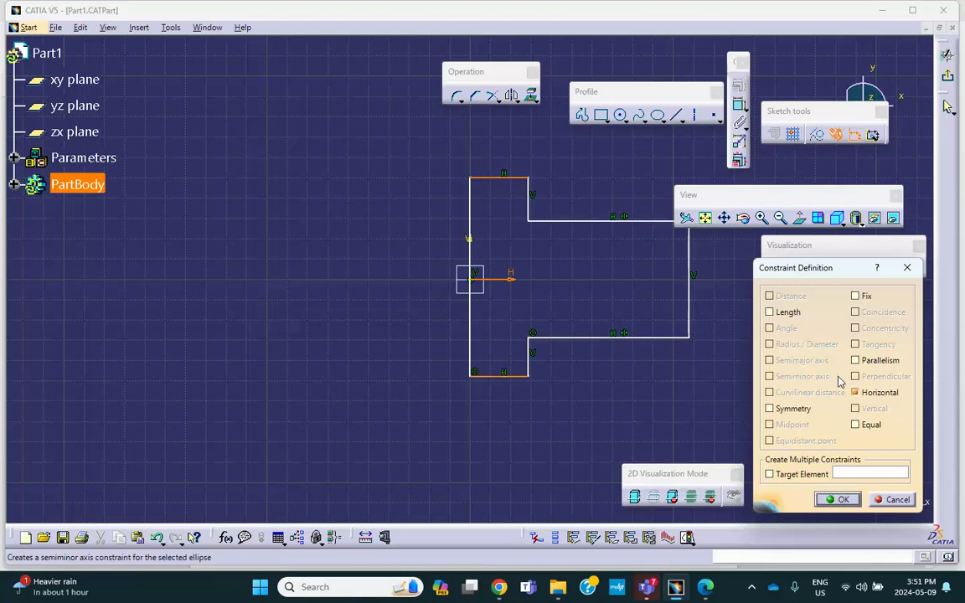
left_click(769, 408)
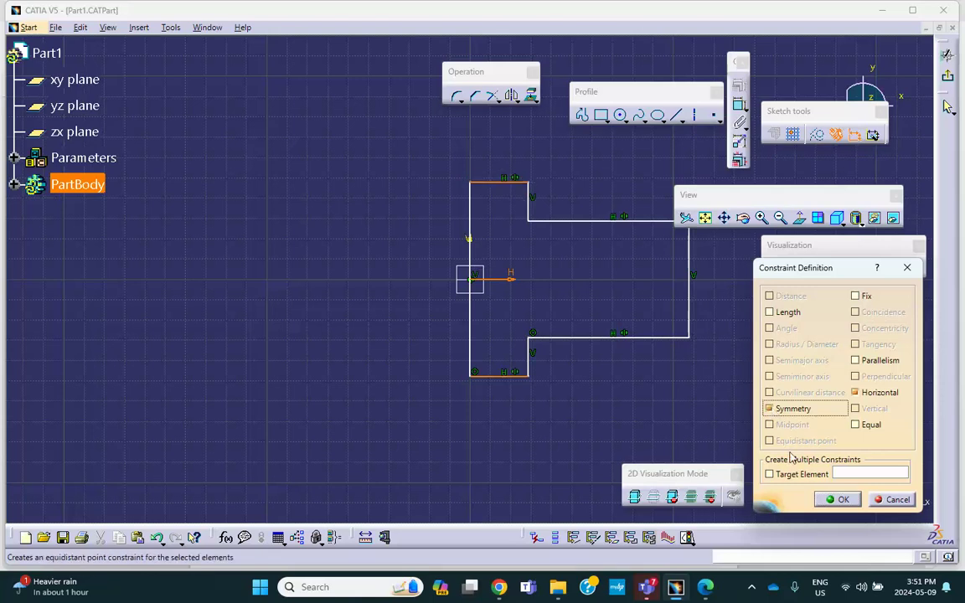
left_click(833, 499)
Step: Drag corner points to lengthen the right arm and widen the upper tab
mouse_move(752, 381)
middle_mouse_down()
mouse_move(679, 375)
mouse_move(599, 345)
middle_mouse_up()
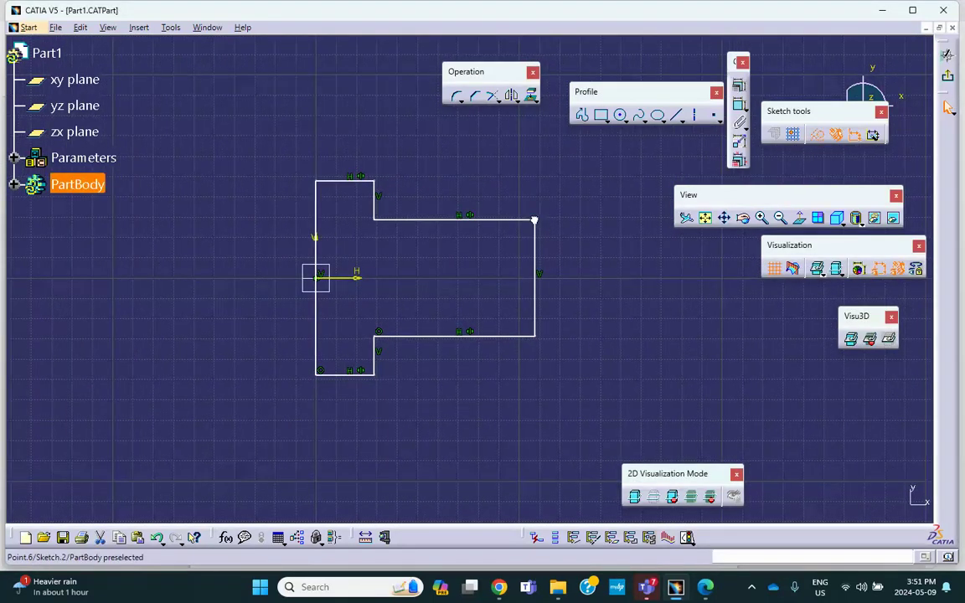
mouse_move(535, 219)
left_mouse_down()
mouse_move(582, 208)
mouse_move(591, 238)
mouse_move(580, 226)
mouse_move(577, 241)
mouse_move(577, 230)
left_mouse_up()
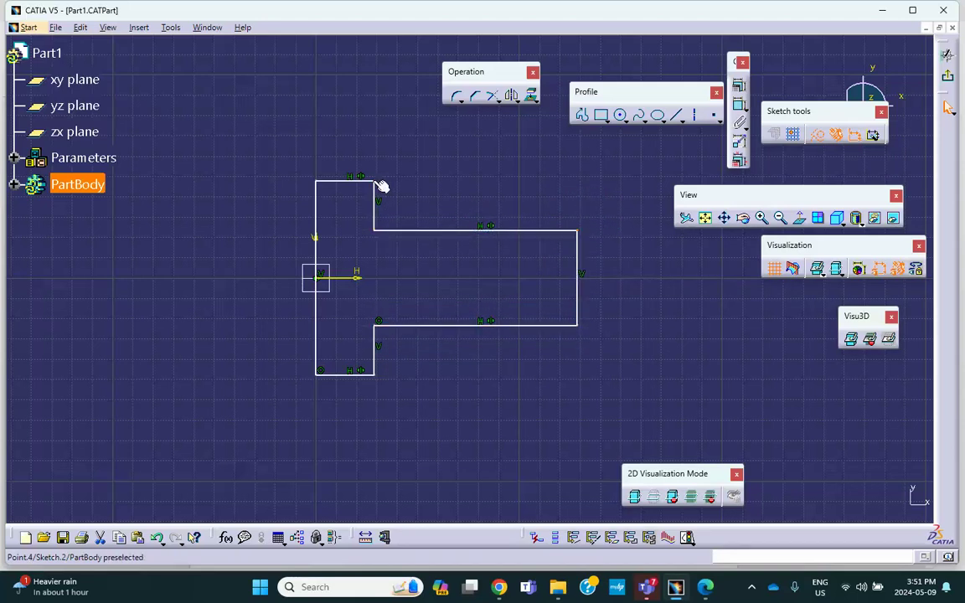
left_click_drag(377, 183, 391, 179)
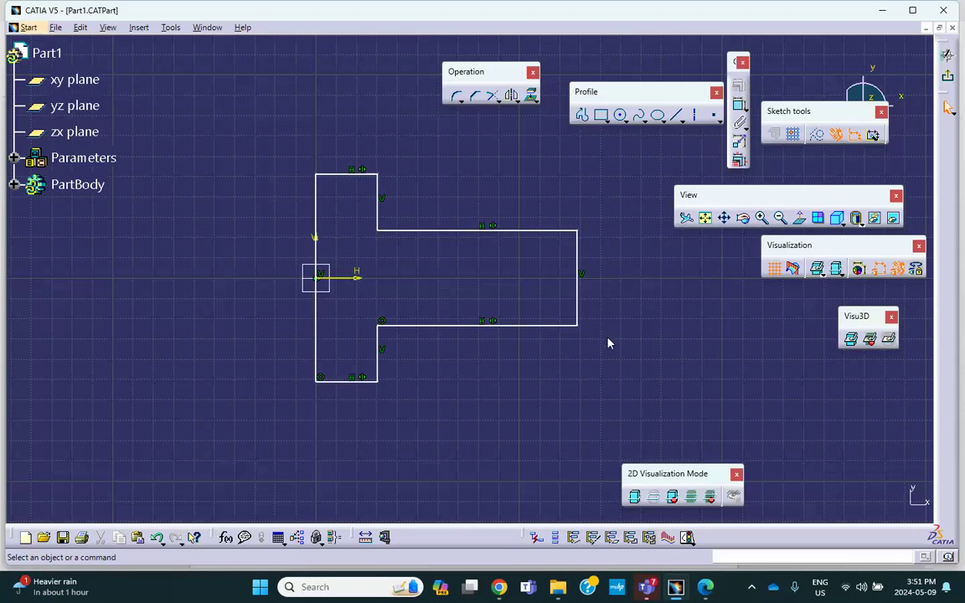
Step: Dimension the arm length to 72 mm and the tab width to 18 mm
left_click(739, 104)
left_click(493, 326)
left_click(486, 450)
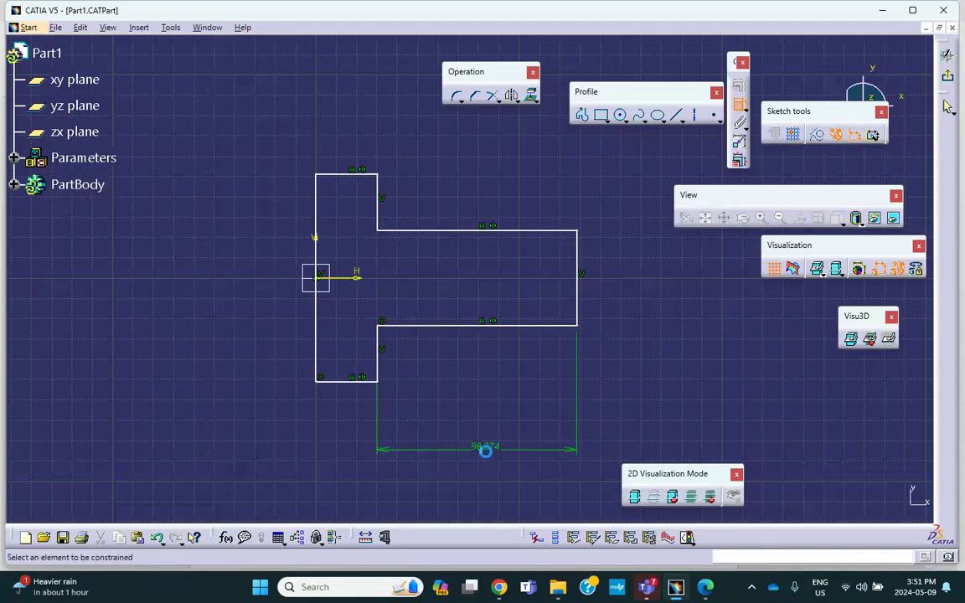
double_click(488, 450)
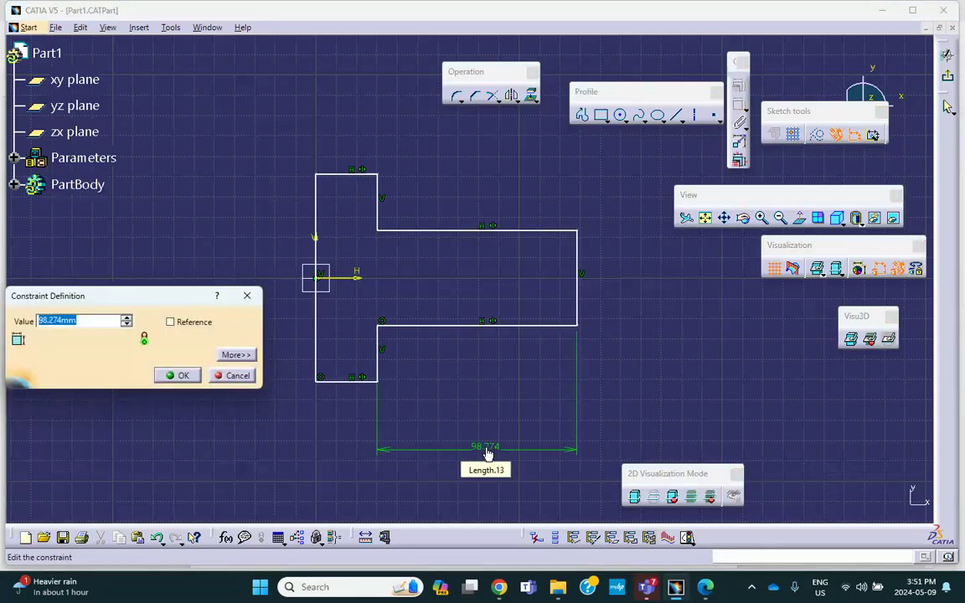
type("72")
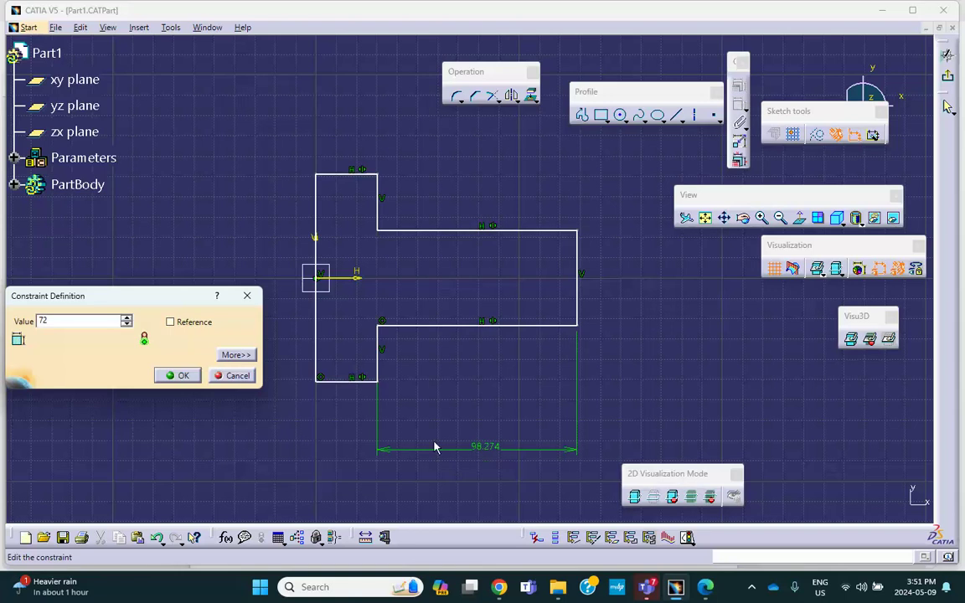
left_click(178, 375)
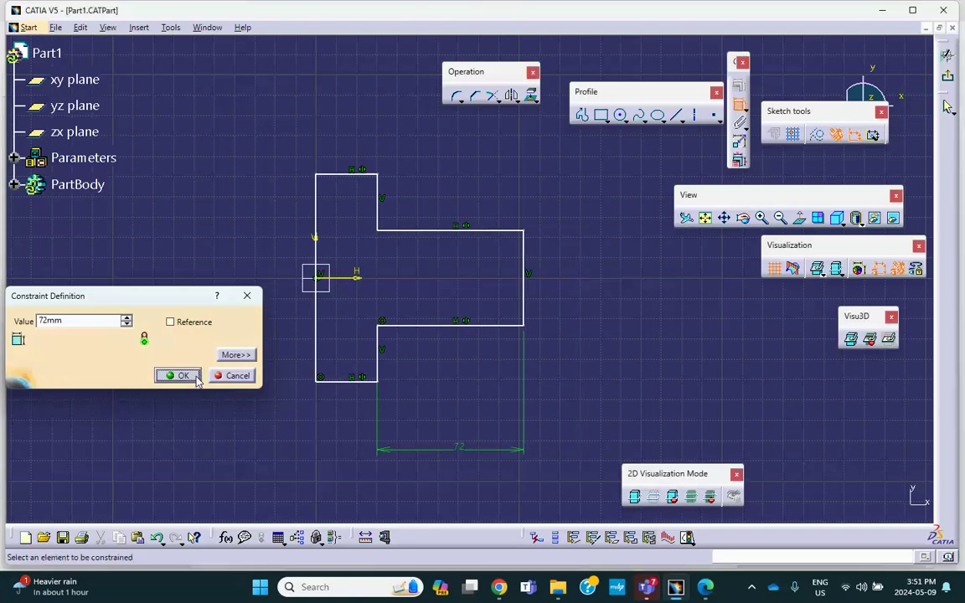
left_click(344, 383)
left_click(347, 409)
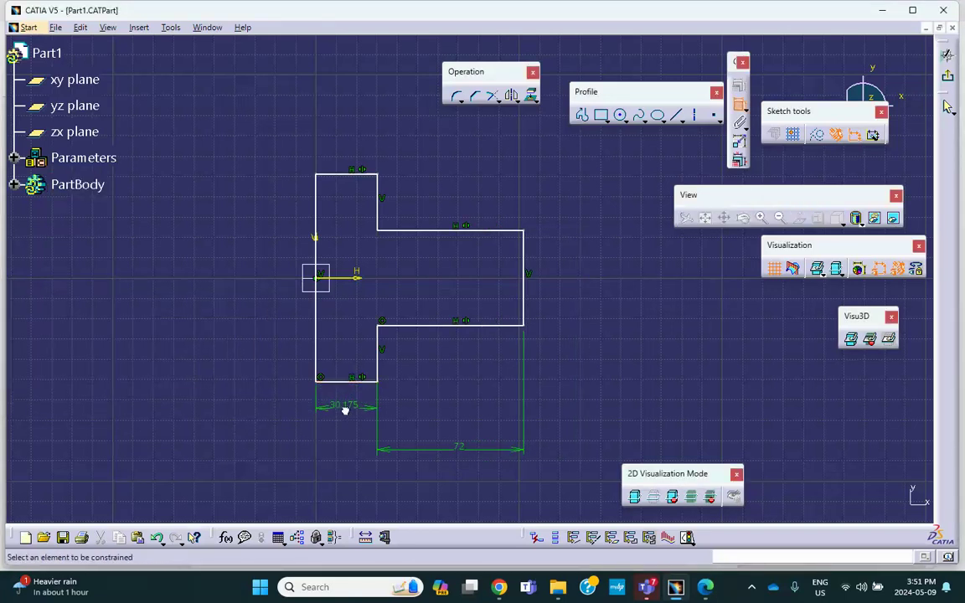
double_click(345, 407)
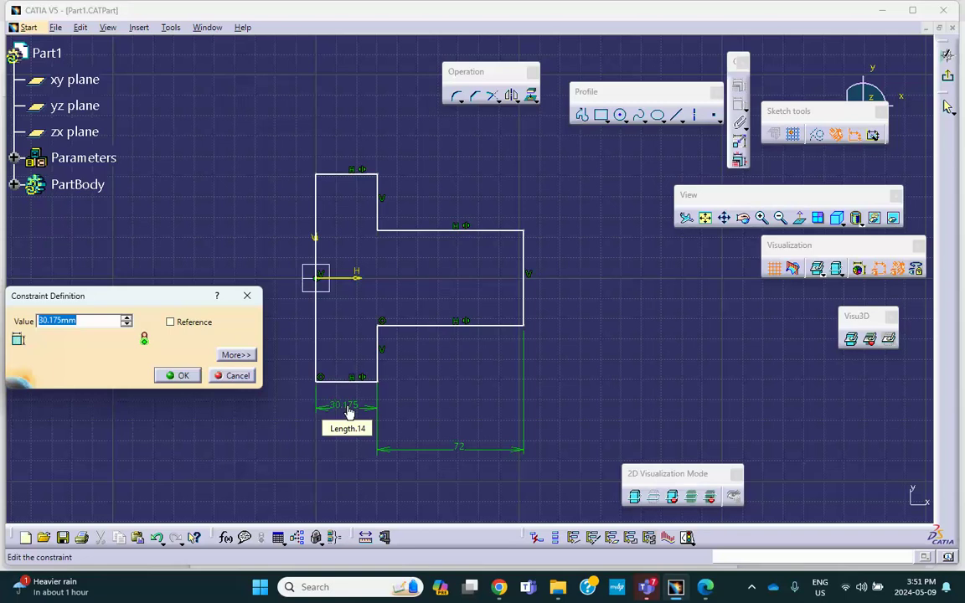
type("18")
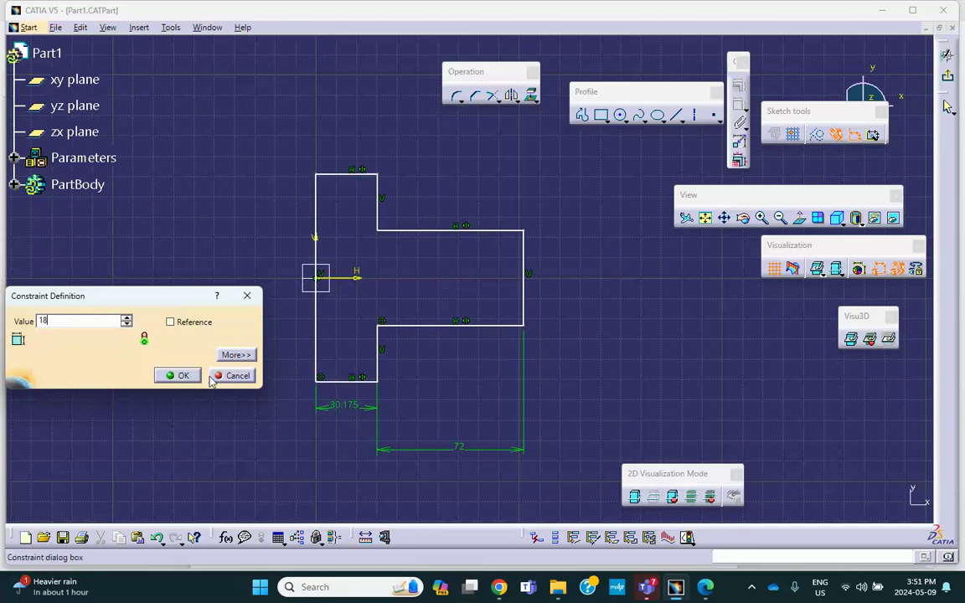
key("Return")
left_click(176, 375)
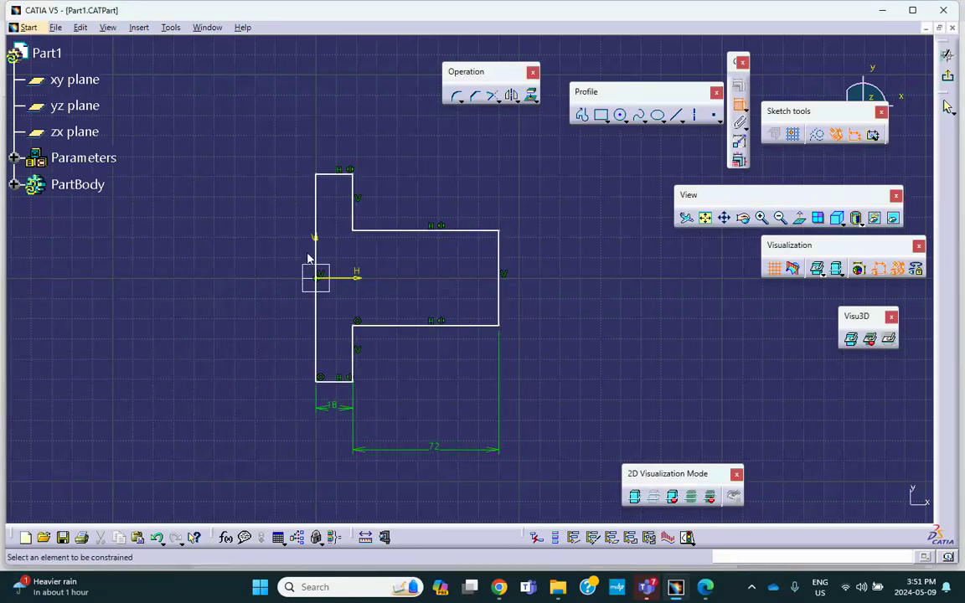
Step: Dimension the right arm end height to 30 mm
left_click(504, 269)
left_click(558, 281)
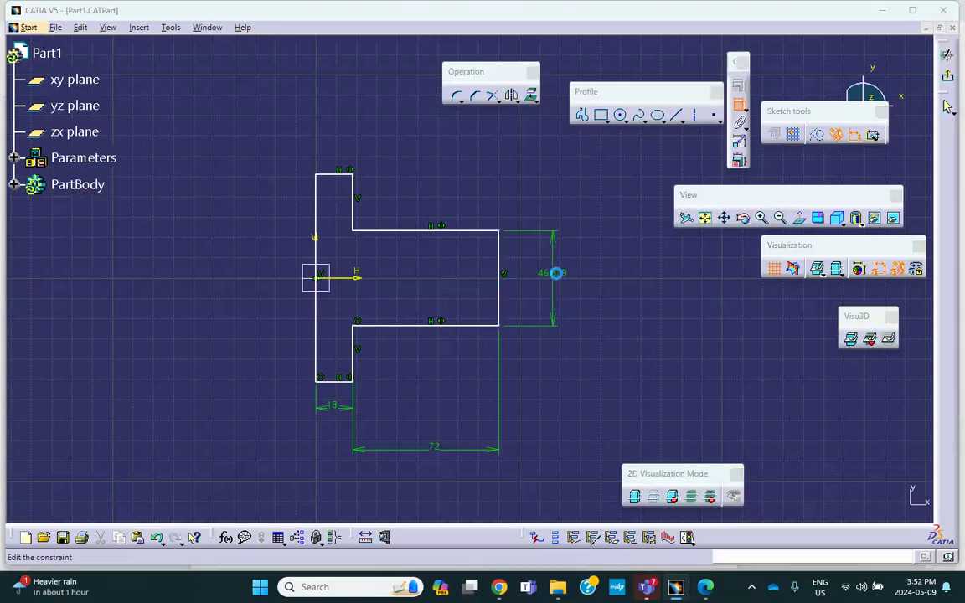
double_click(558, 281)
type("30")
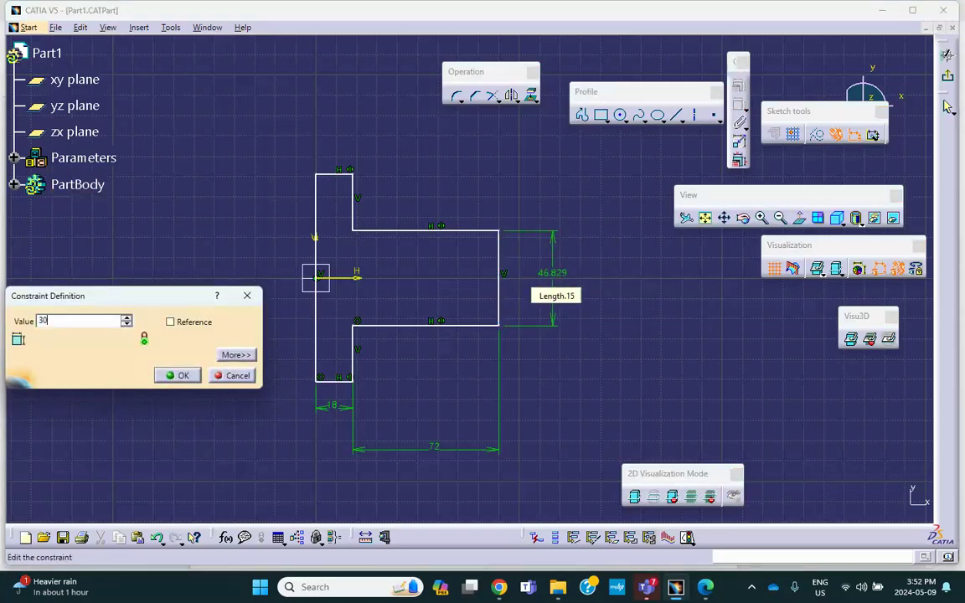
key("Return")
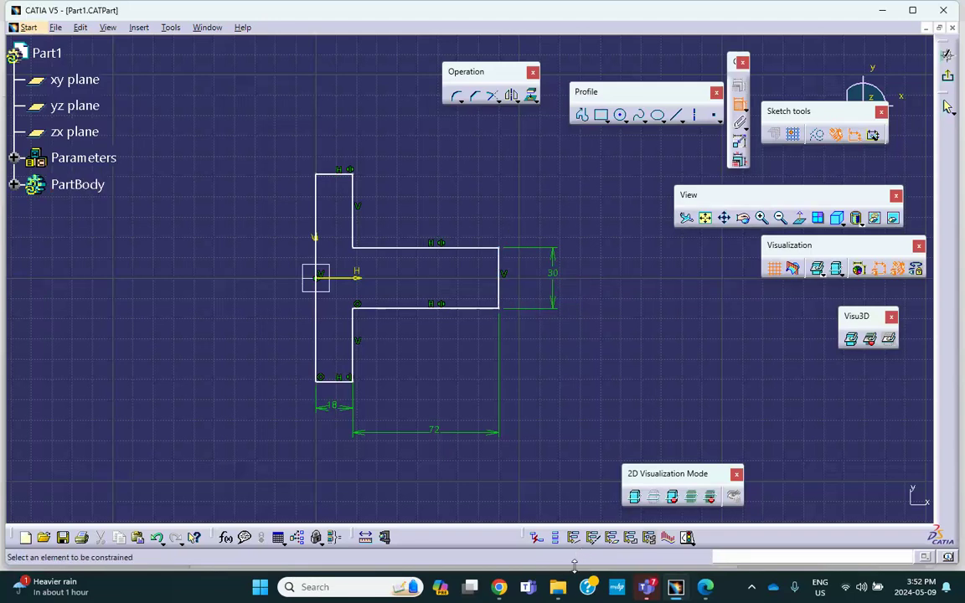
mouse_move(675, 590)
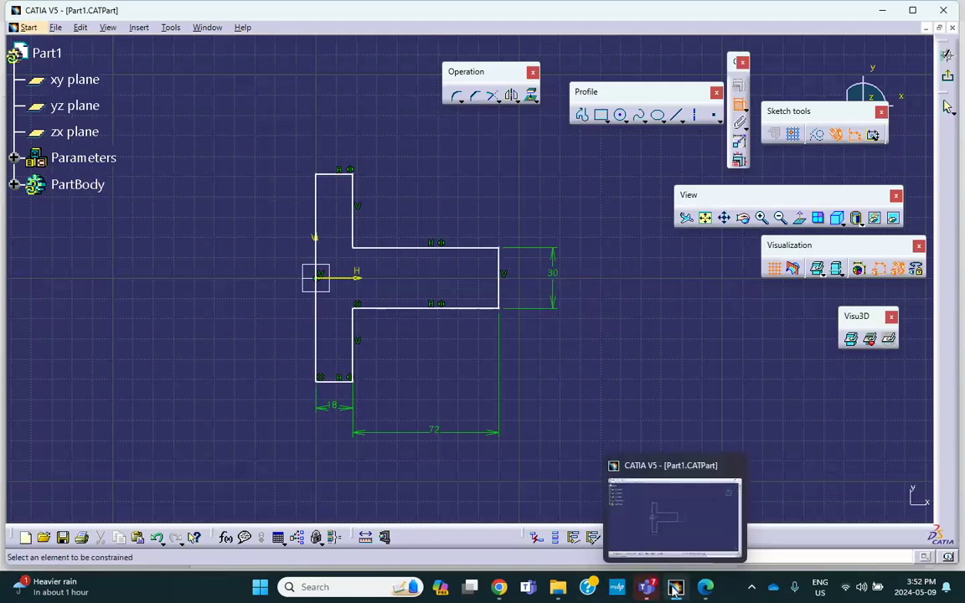
Step: Check the bracket dimensions in the lab PDF, then exit the sketcher in CATIA
left_click(706, 588)
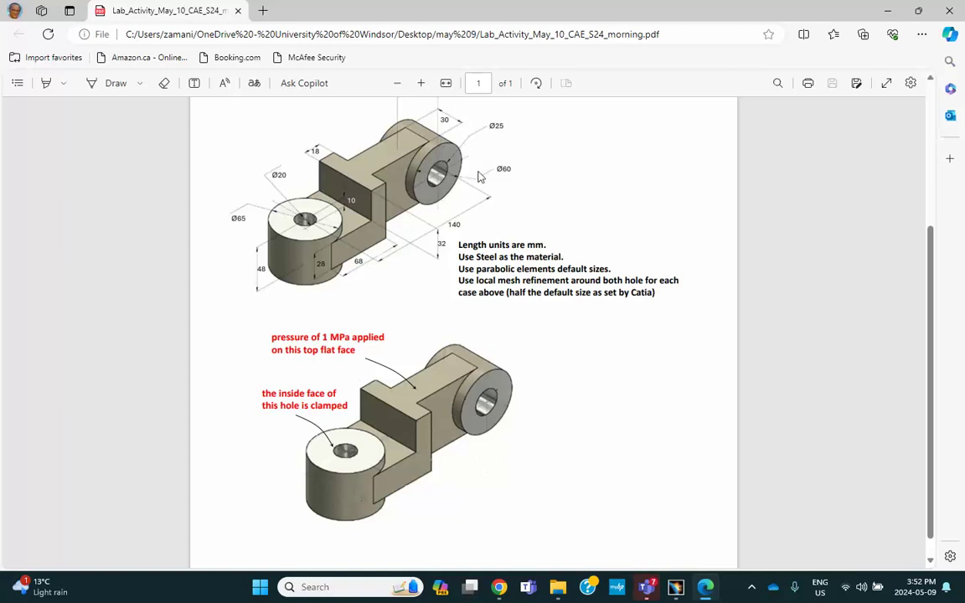
left_click(888, 10)
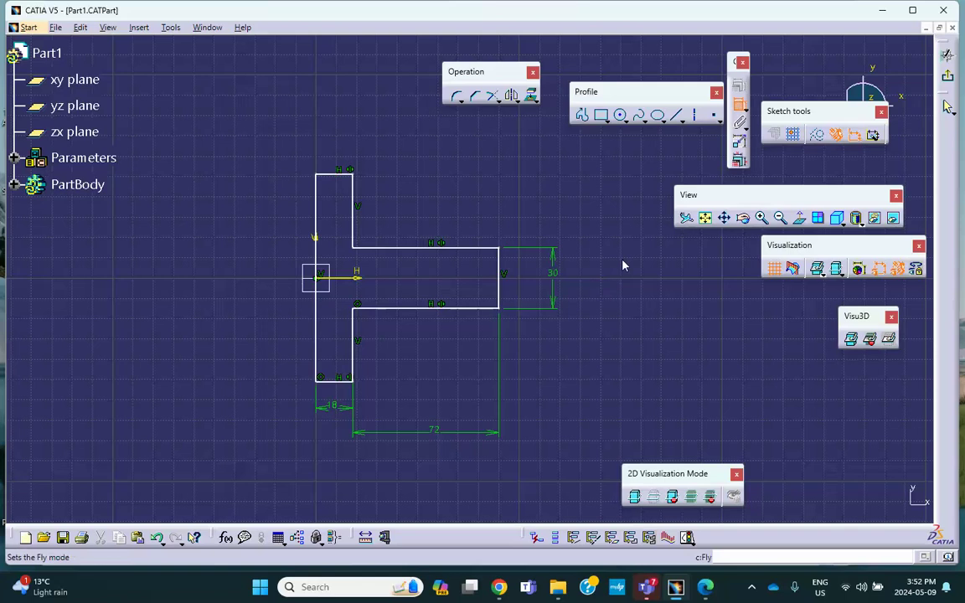
left_click(947, 77)
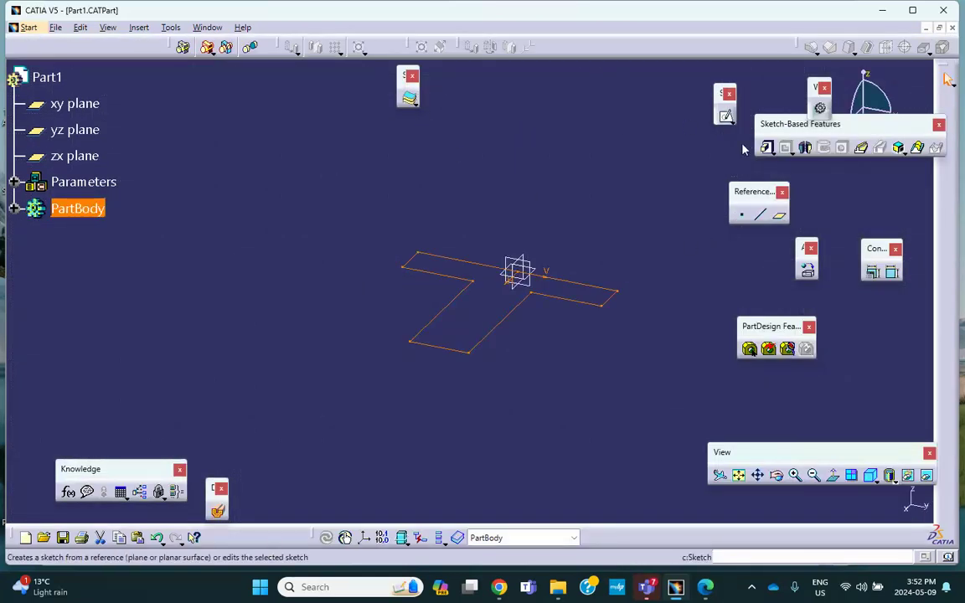
Step: Pad the sketch 60 mm in the reversed direction to create Pad.1
left_click(767, 147)
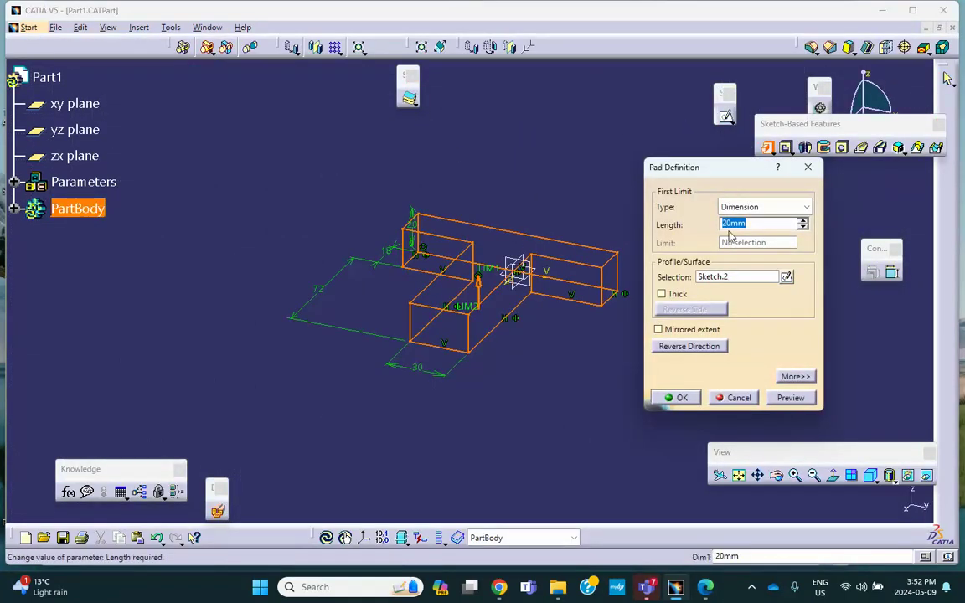
left_click(687, 345)
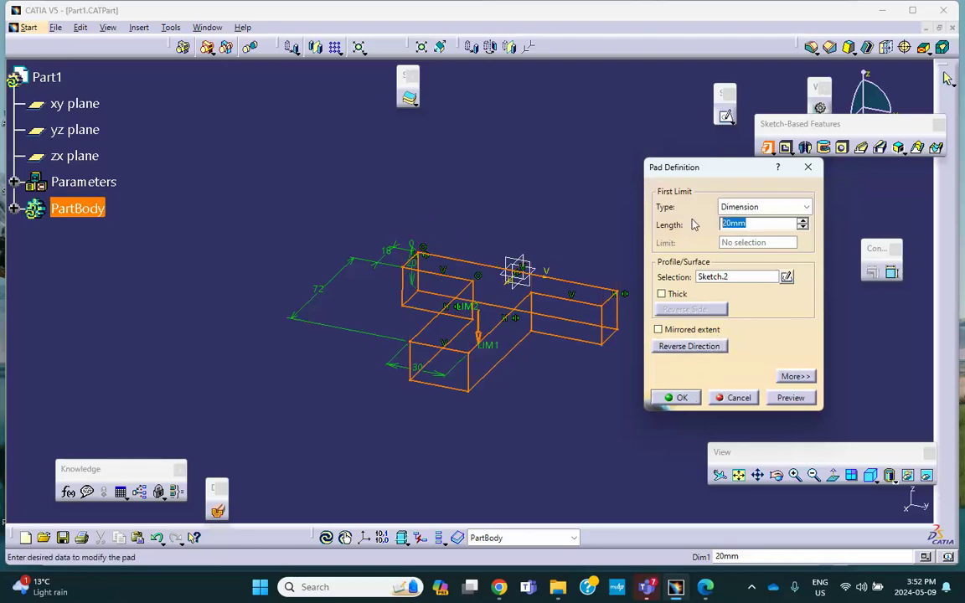
type("60")
key("Return")
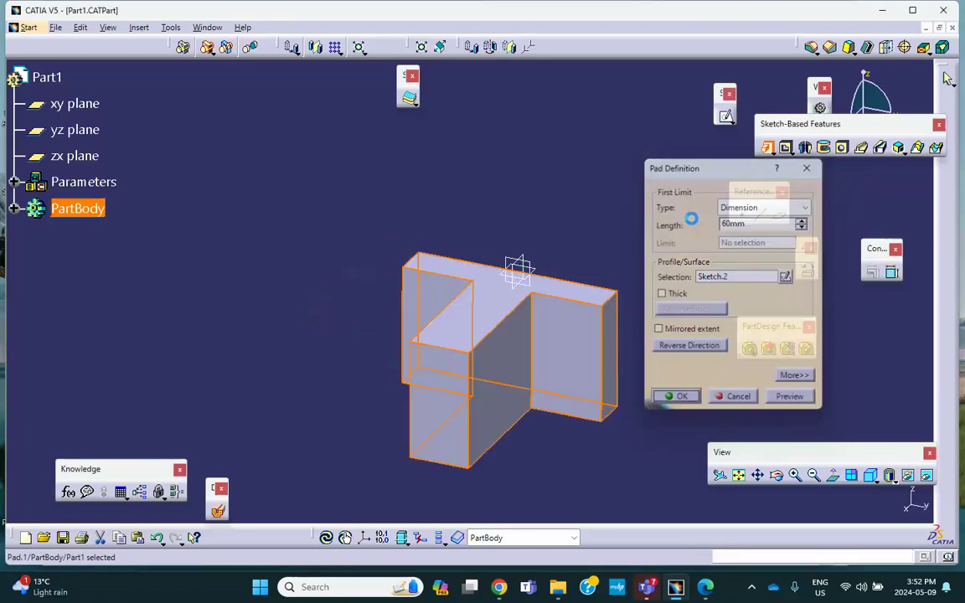
middle_click_drag(533, 285, 449, 305)
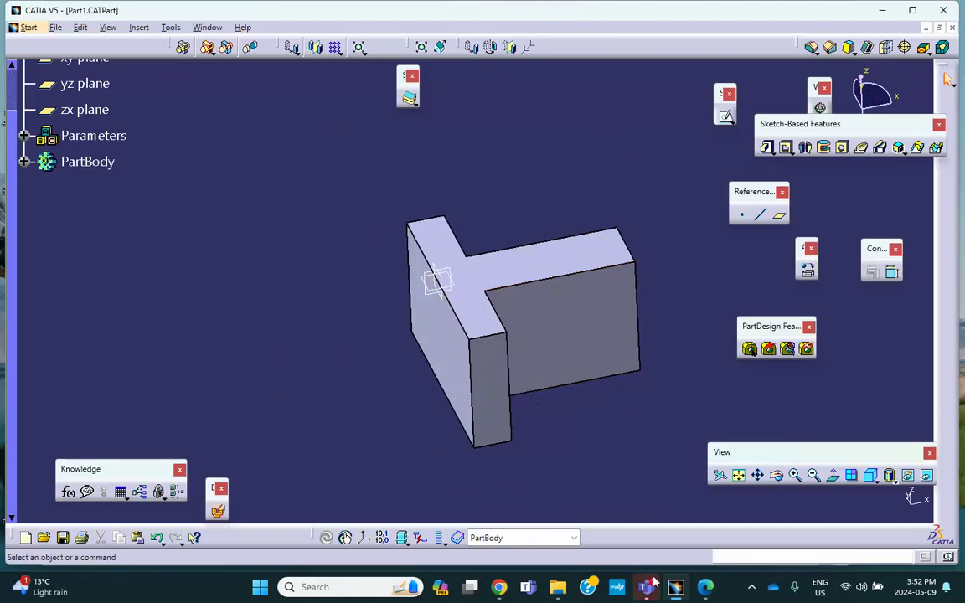
left_click(703, 586)
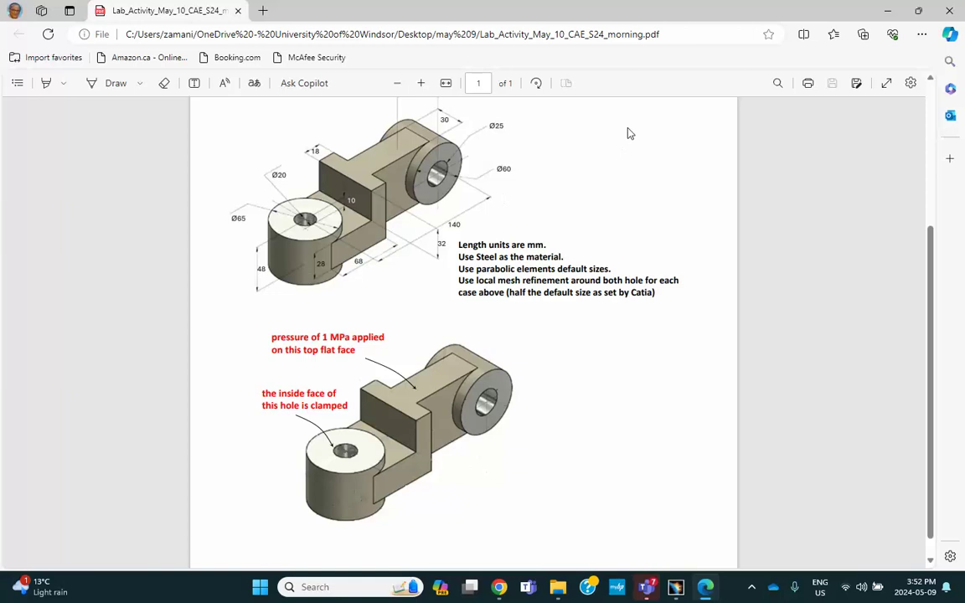
left_click(677, 587)
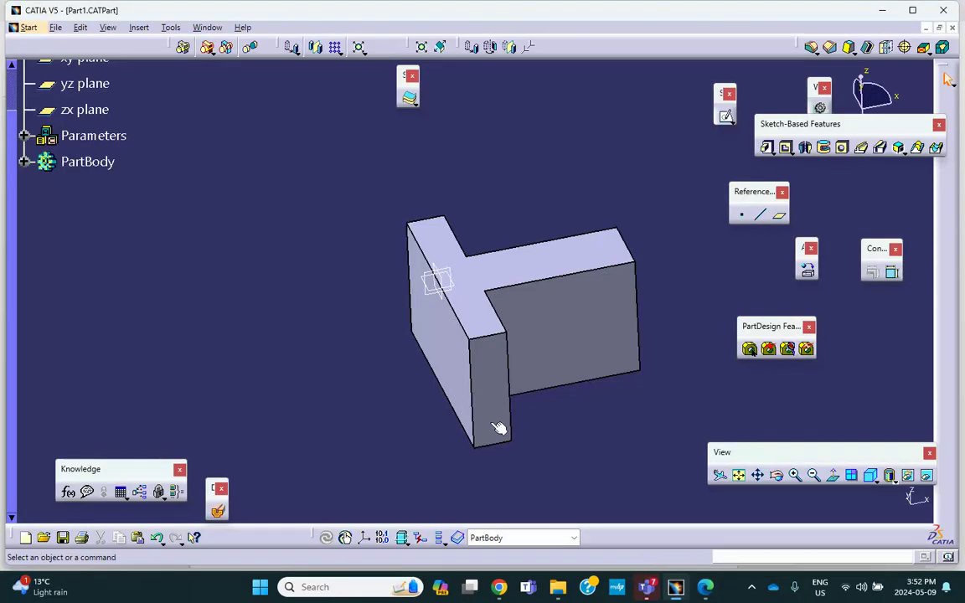
Step: Edit Sketch.2 and constrain the left vertical edge to 65 mm
left_click(24, 162)
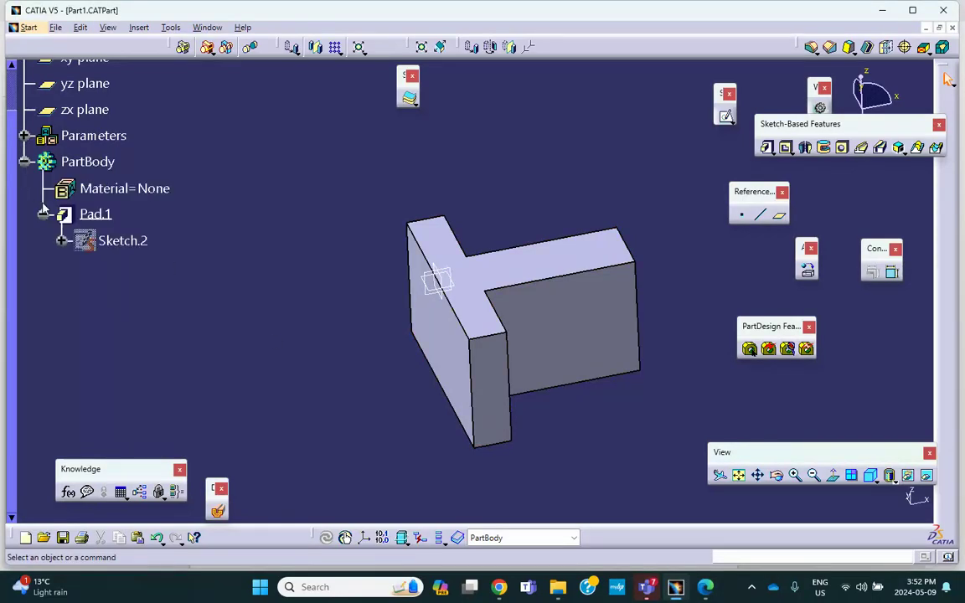
double_click(109, 240)
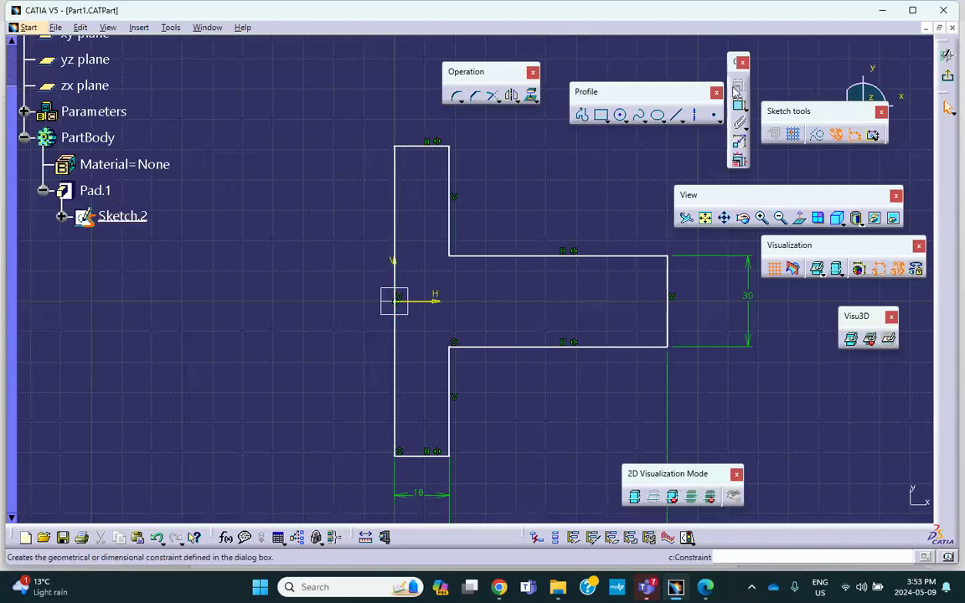
left_click(394, 244)
left_click(373, 253)
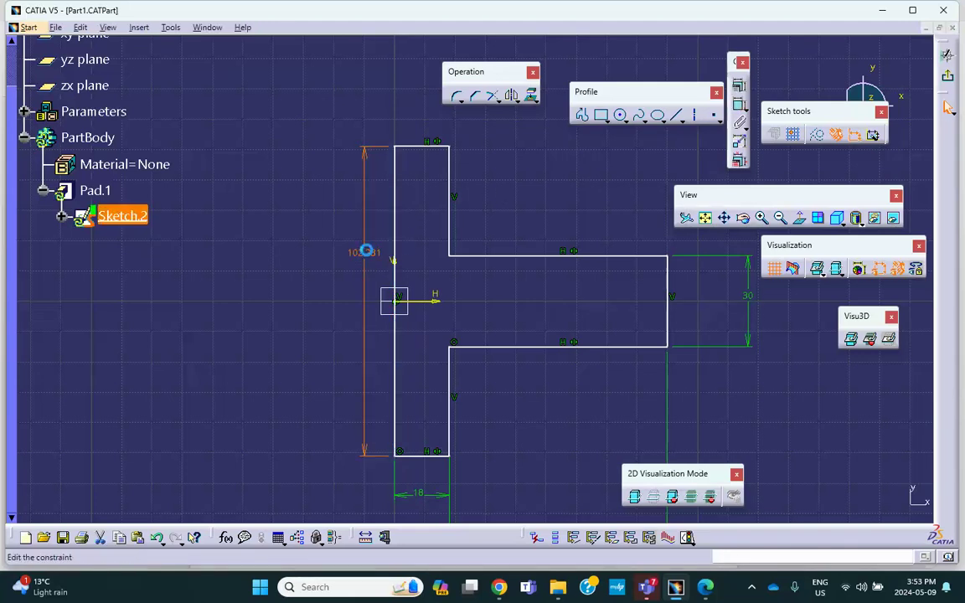
double_click(374, 249)
type("65")
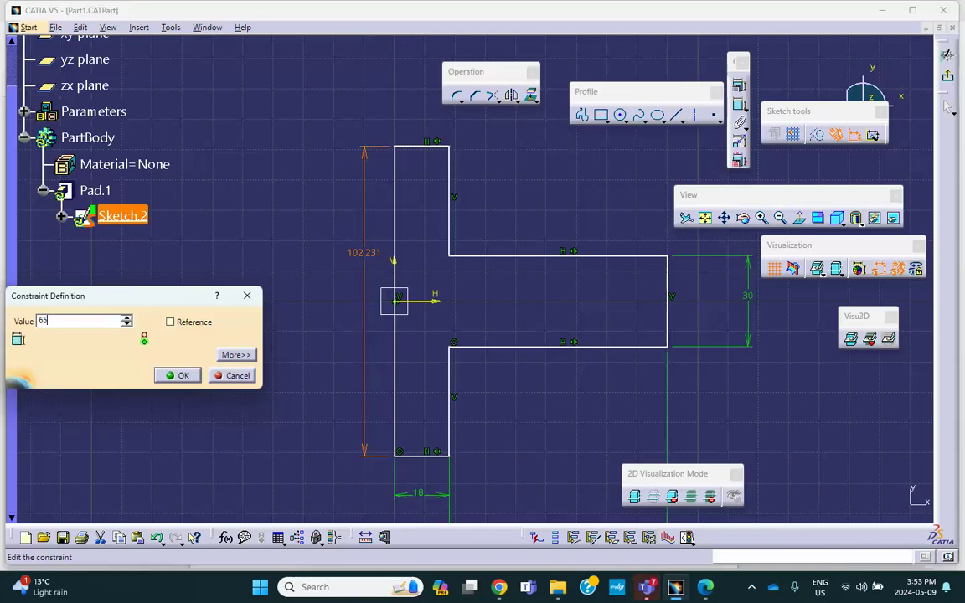
key("Return")
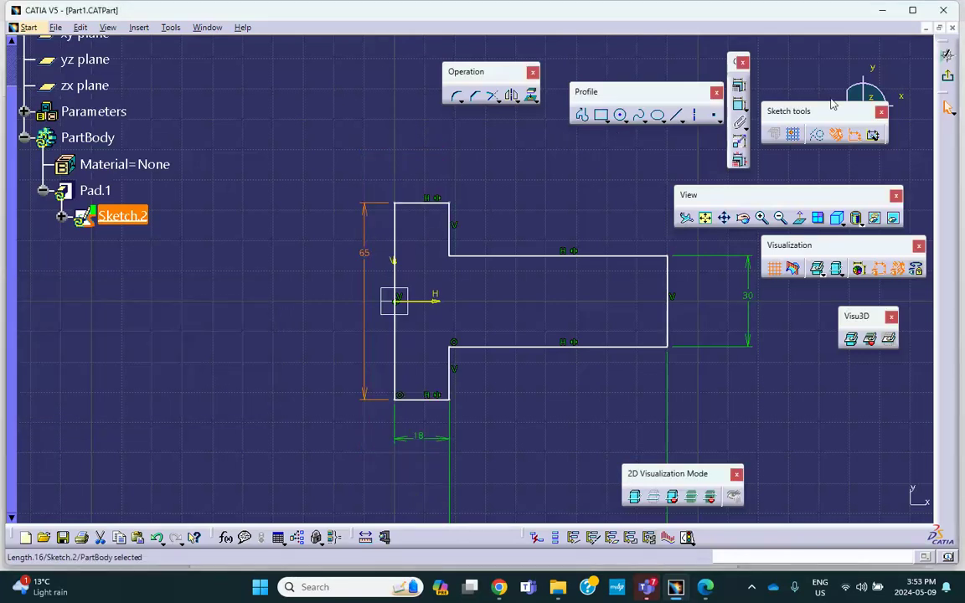
Step: Exit the sketch so Pad.1 rebuilds with the shorter 65 mm tab
left_click(949, 107)
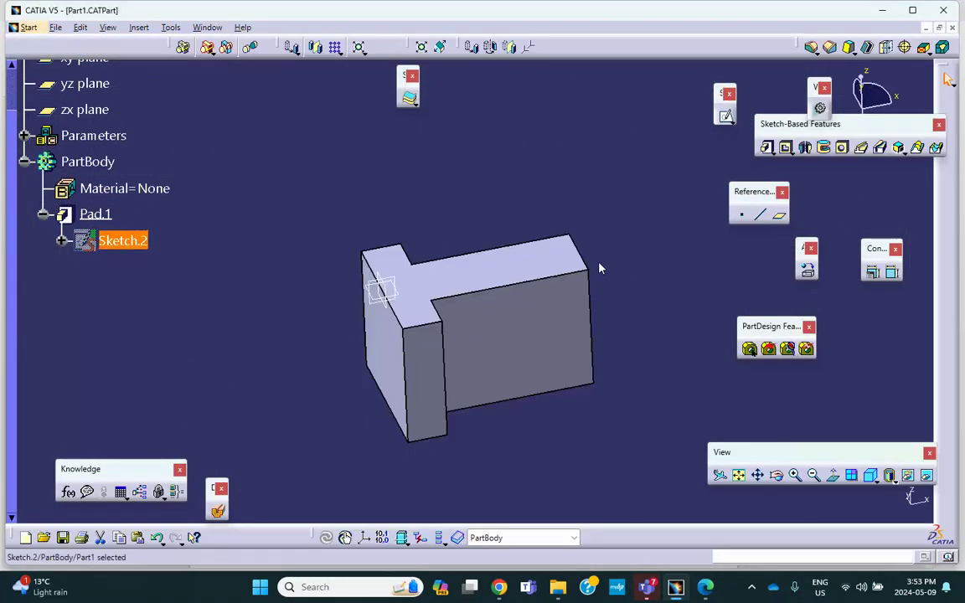
middle_click_drag(577, 306, 538, 278)
left_click(575, 406)
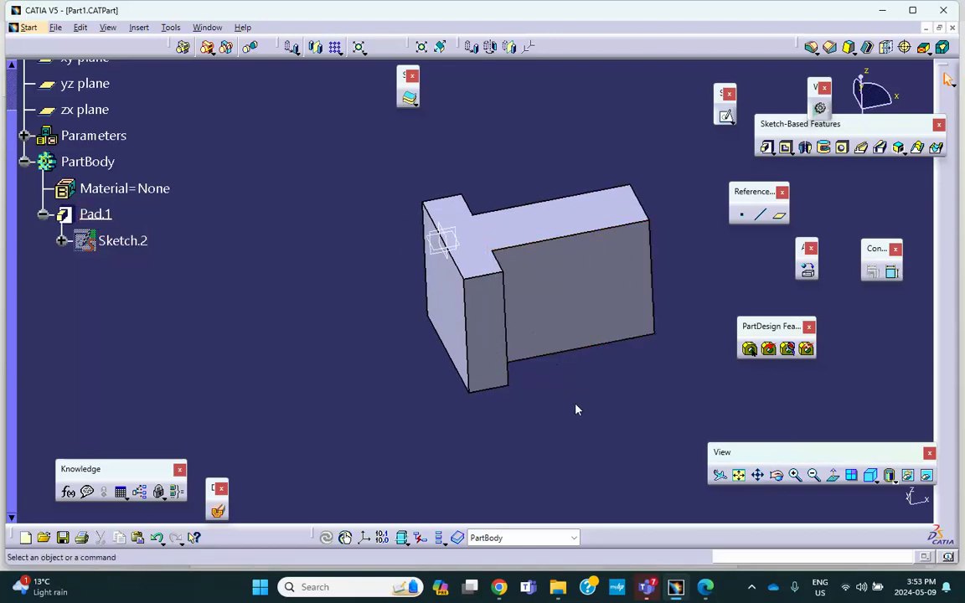
Step: Create Sketch.3 on the narrow side face of Pad.1
left_click(490, 375)
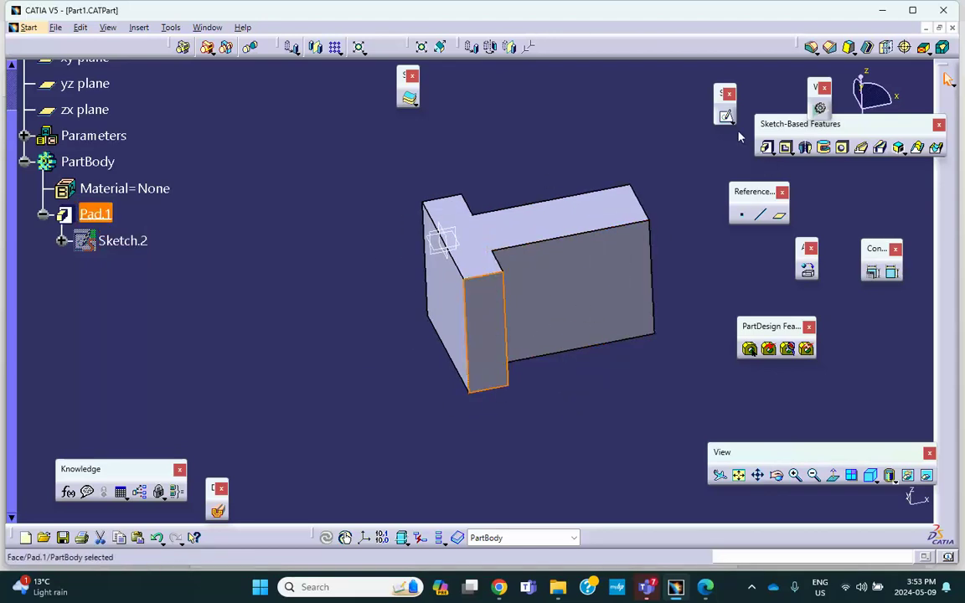
mouse_move(423, 317)
middle_mouse_down()
mouse_move(389, 317)
mouse_move(389, 245)
mouse_move(431, 263)
mouse_move(394, 302)
mouse_move(442, 297)
mouse_move(477, 269)
mouse_move(465, 259)
mouse_move(413, 276)
mouse_move(419, 280)
middle_mouse_up()
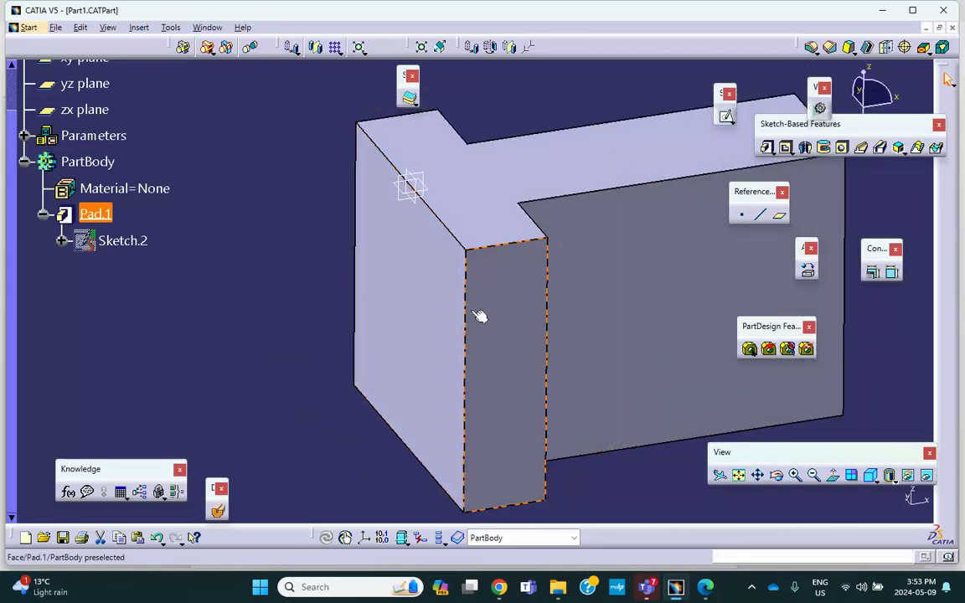
left_click(728, 118)
left_click(565, 309)
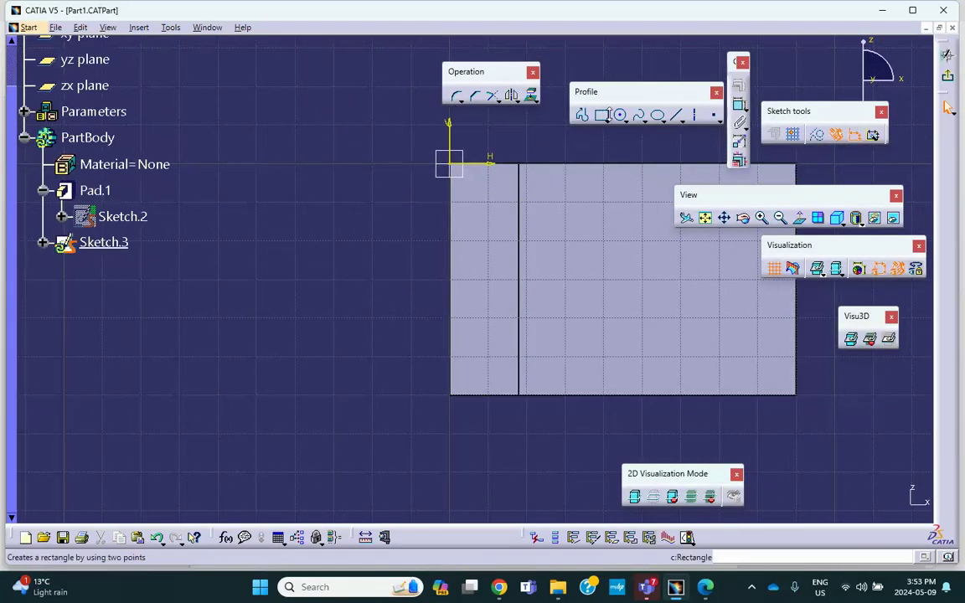
Step: Draw a rectangle in Sketch.3 with its corner at the pad edge
left_click(602, 115)
left_click(265, 317)
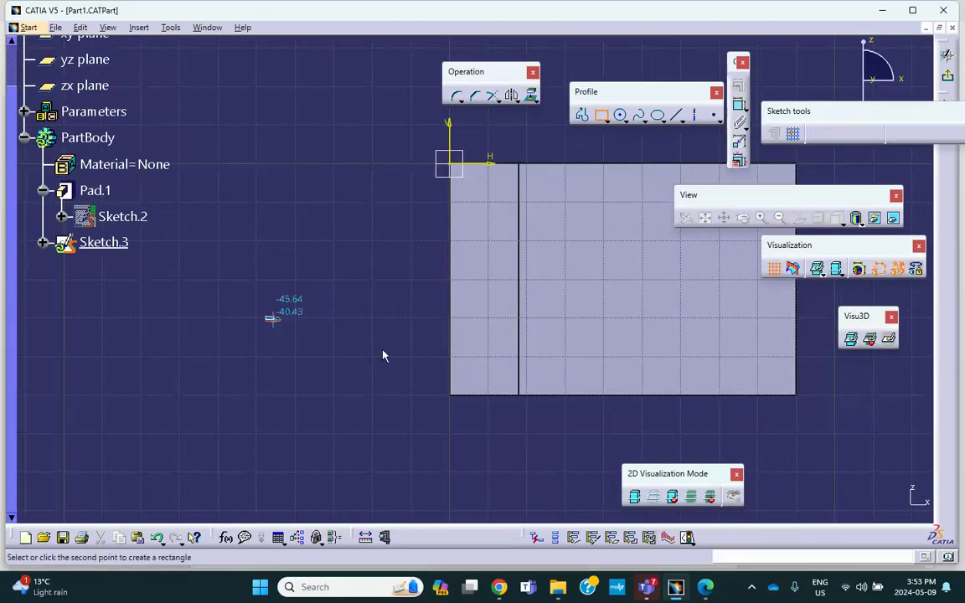
left_click(451, 404)
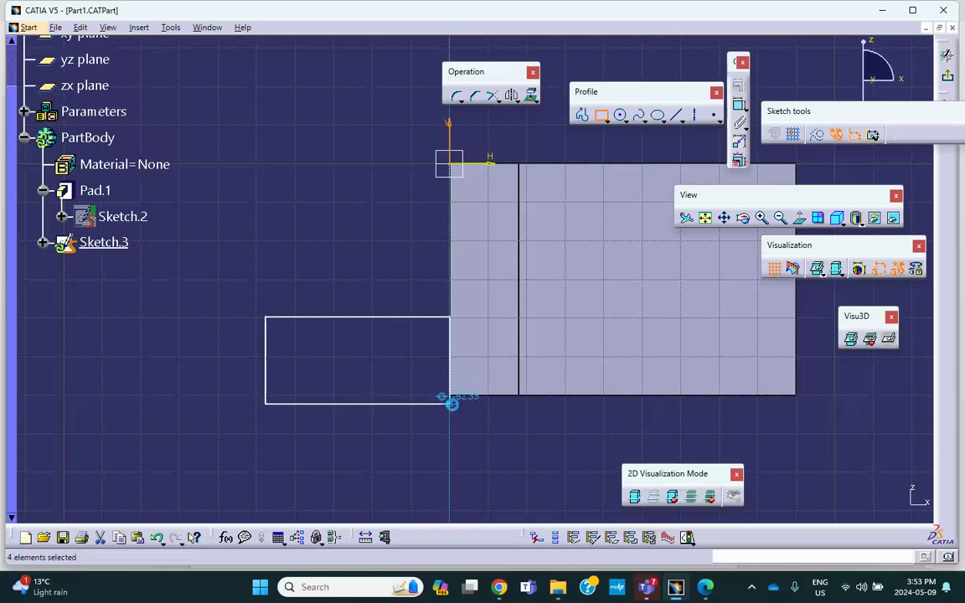
Step: Make the rectangle's bottom and right edges coincident with the pad's edges
left_click(392, 406)
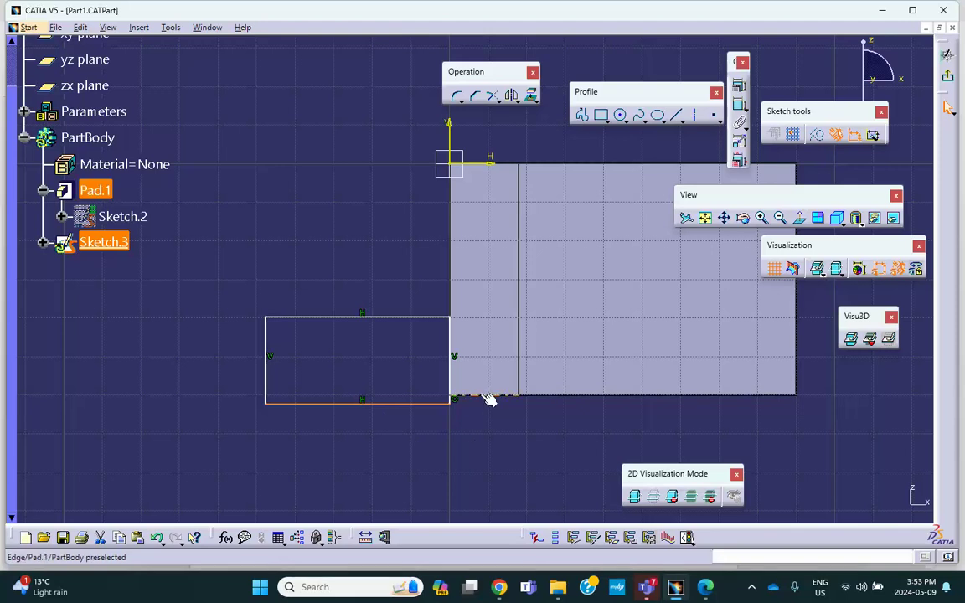
left_click(738, 86)
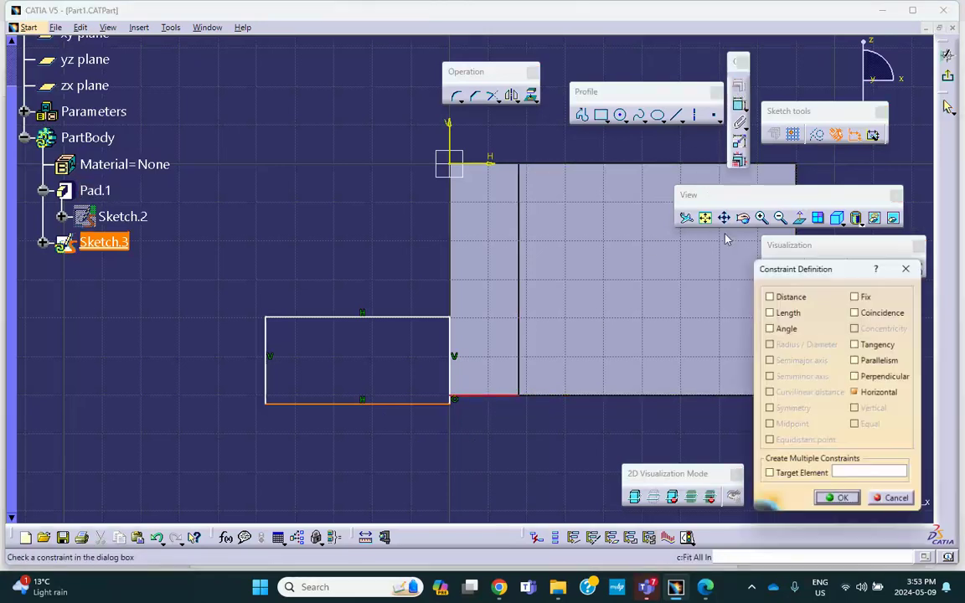
left_click(855, 312)
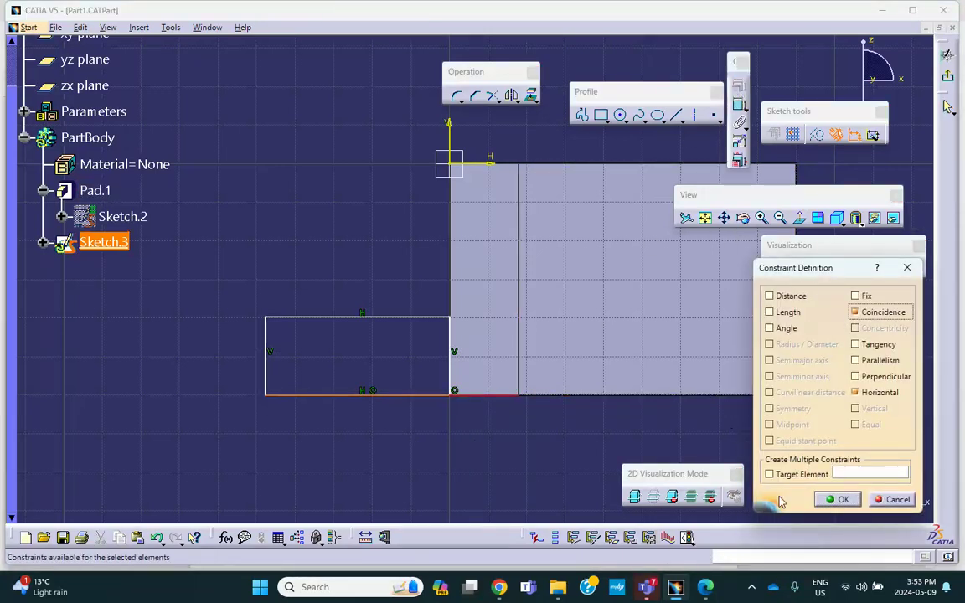
left_click(832, 501)
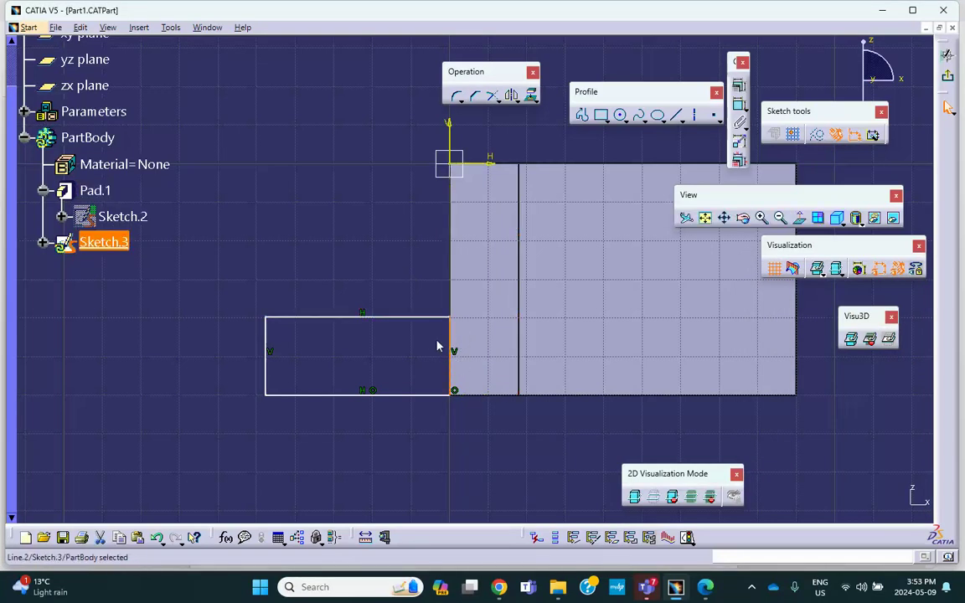
left_click(455, 262, "ctrl")
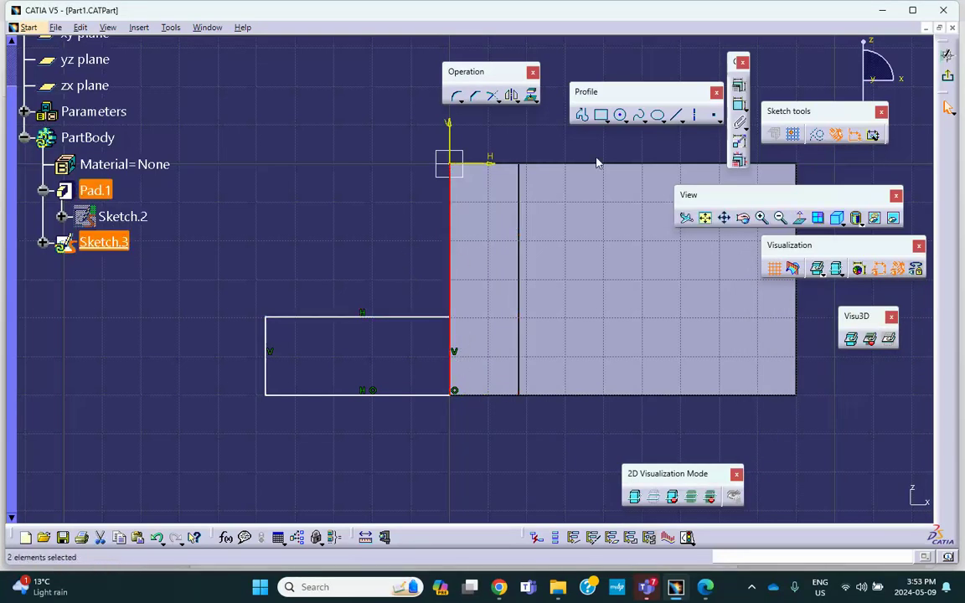
left_click(739, 87)
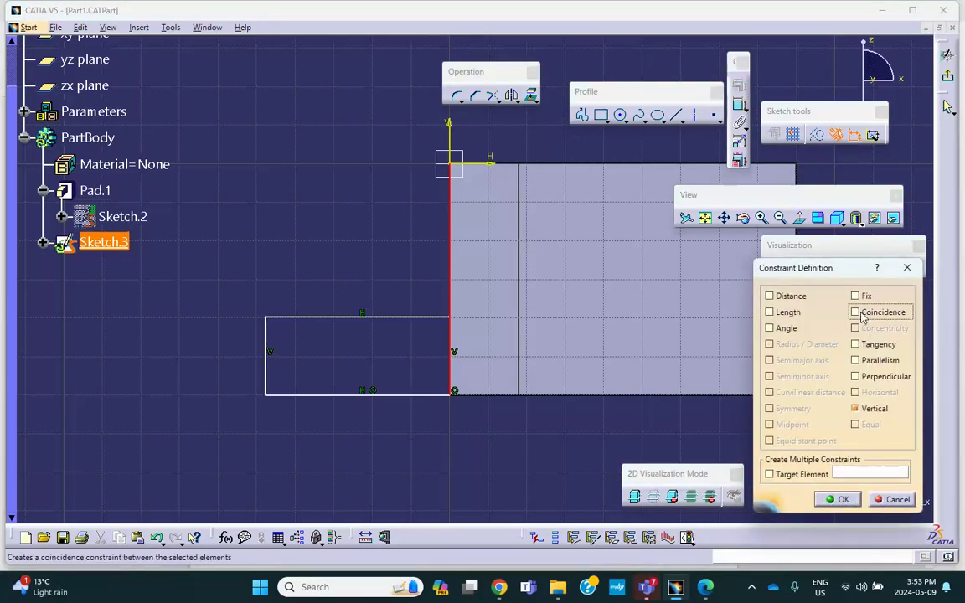
left_click(838, 500)
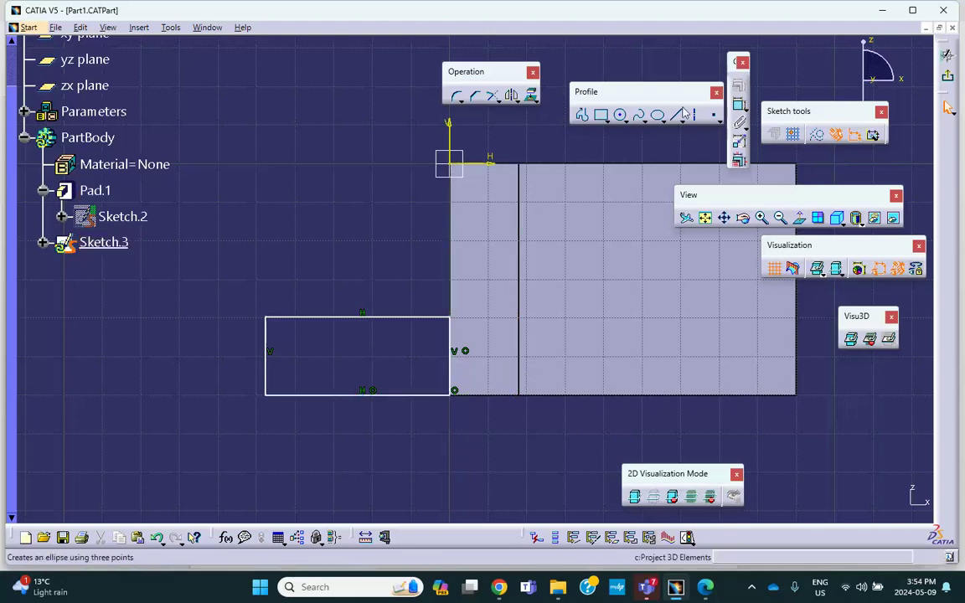
Step: Dimension the rectangle's left edge 68 mm from the pad's inner vertical edge
left_click(740, 107)
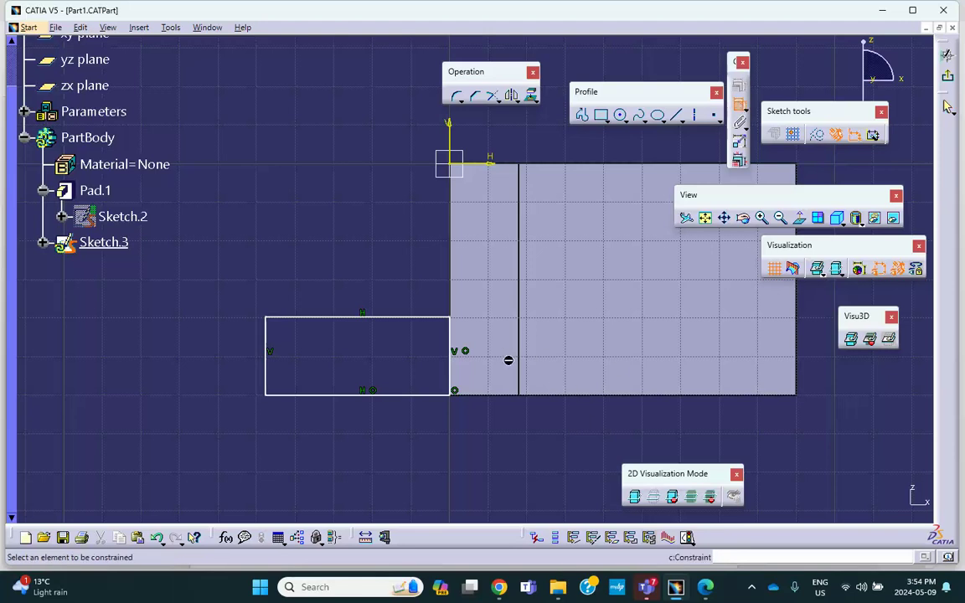
left_click(519, 384)
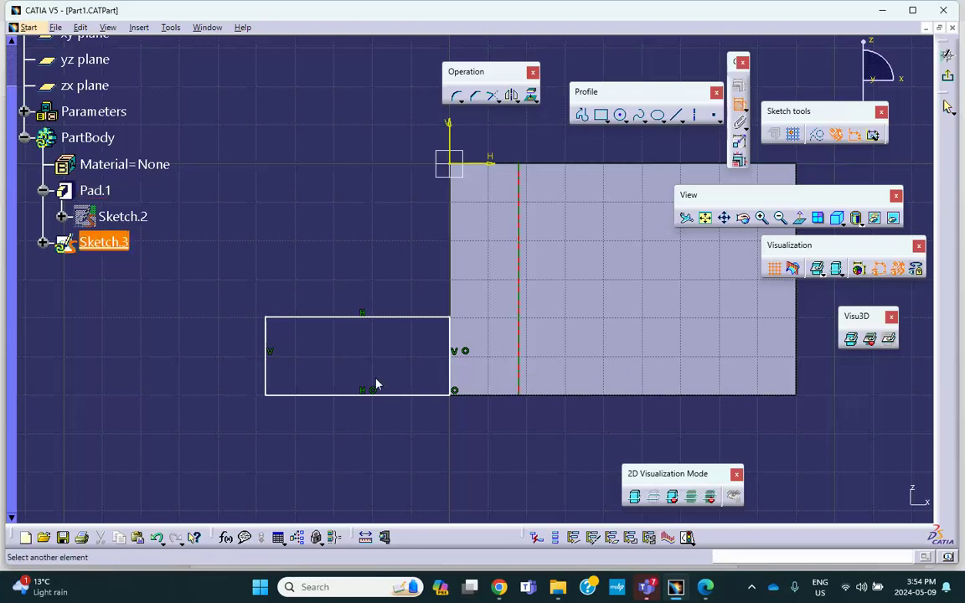
left_click(267, 384)
left_click(355, 428)
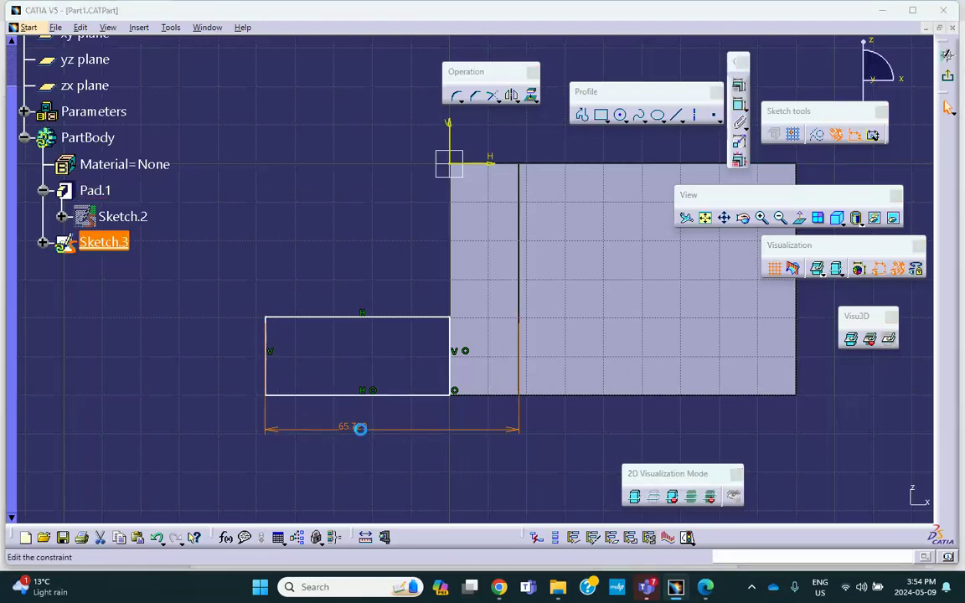
double_click(360, 431)
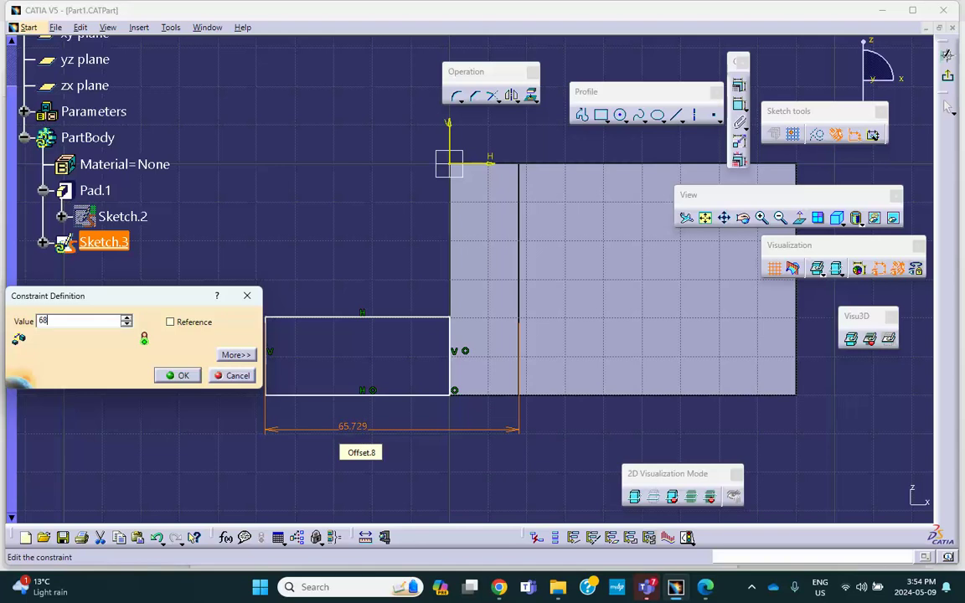
key("Return")
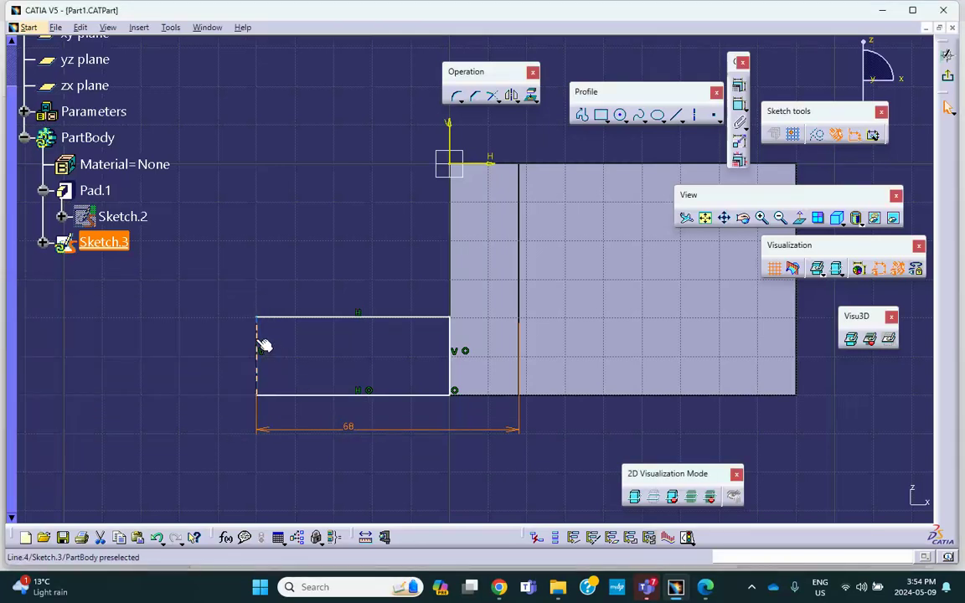
Step: Constrain the rectangle's left edge to 28 mm tall and exit the sketcher
left_click(261, 346)
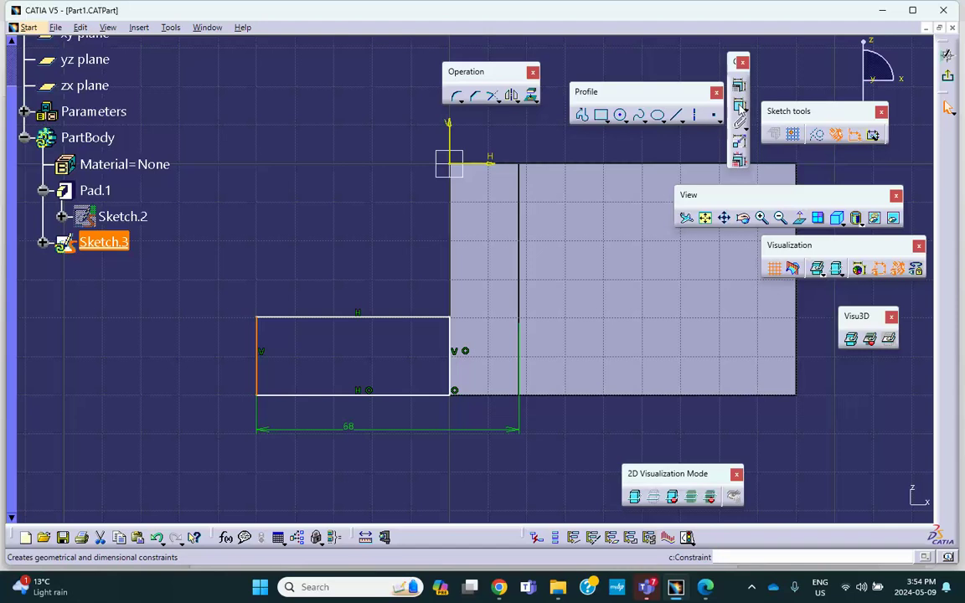
left_click(740, 101)
left_click(232, 349)
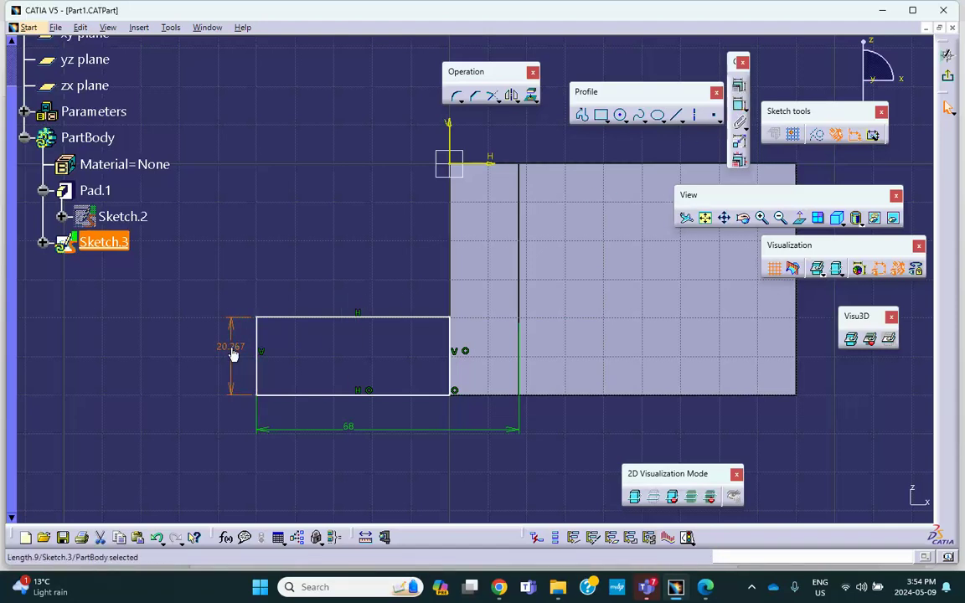
double_click(231, 350)
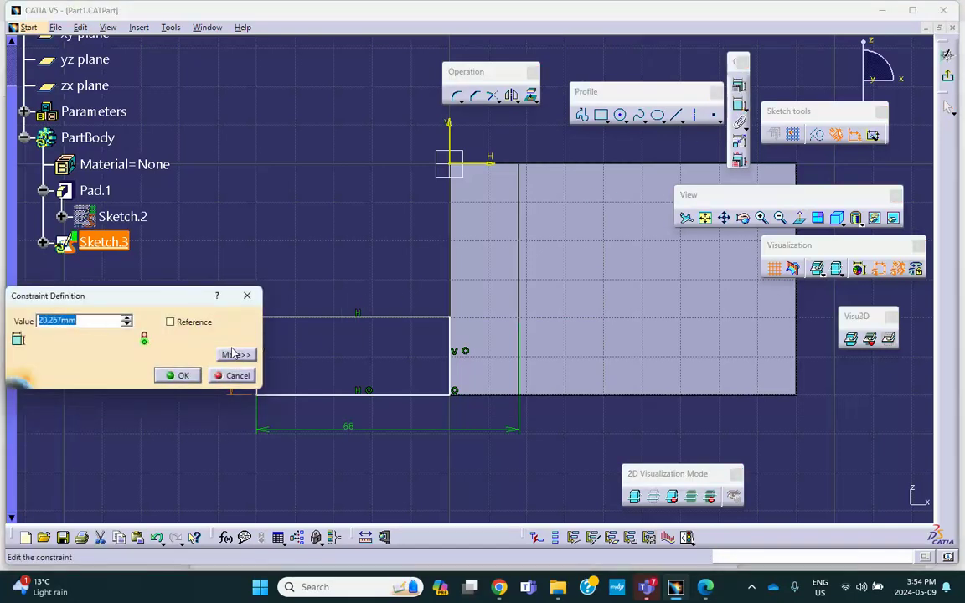
type("28")
key("Return")
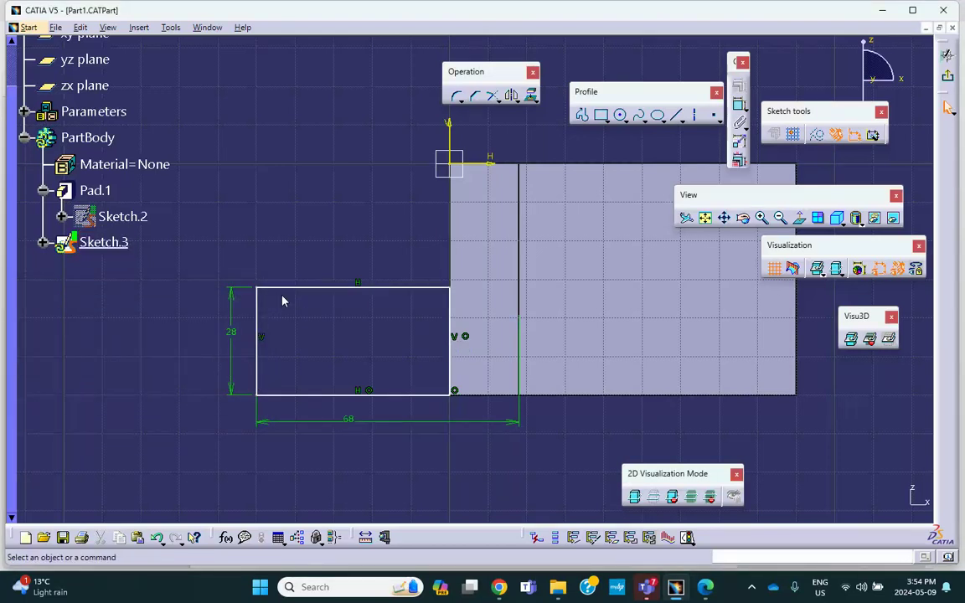
left_click(947, 55)
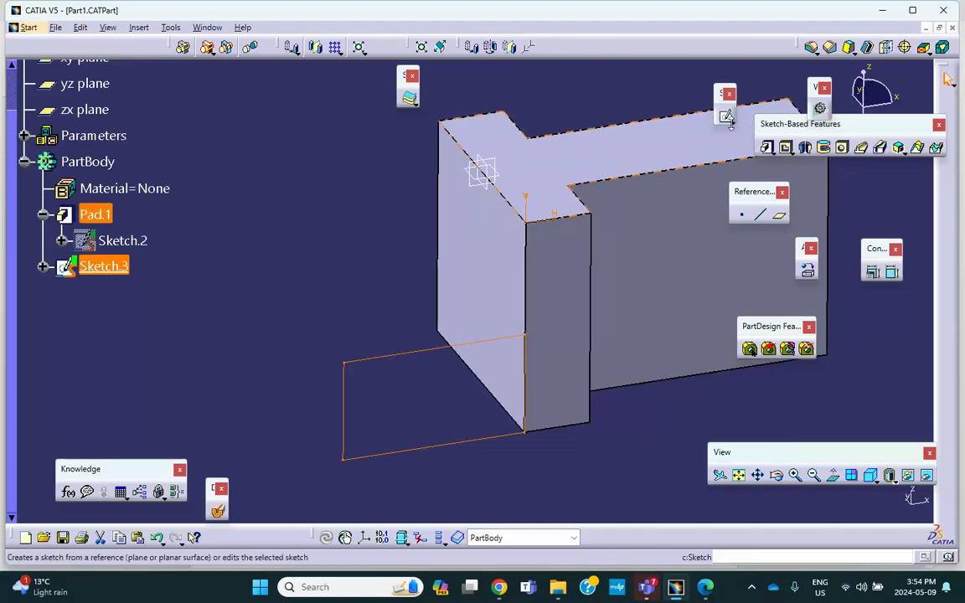
Step: Pad Sketch.3 in the reversed direction to a length of 65 mm
left_click(768, 147)
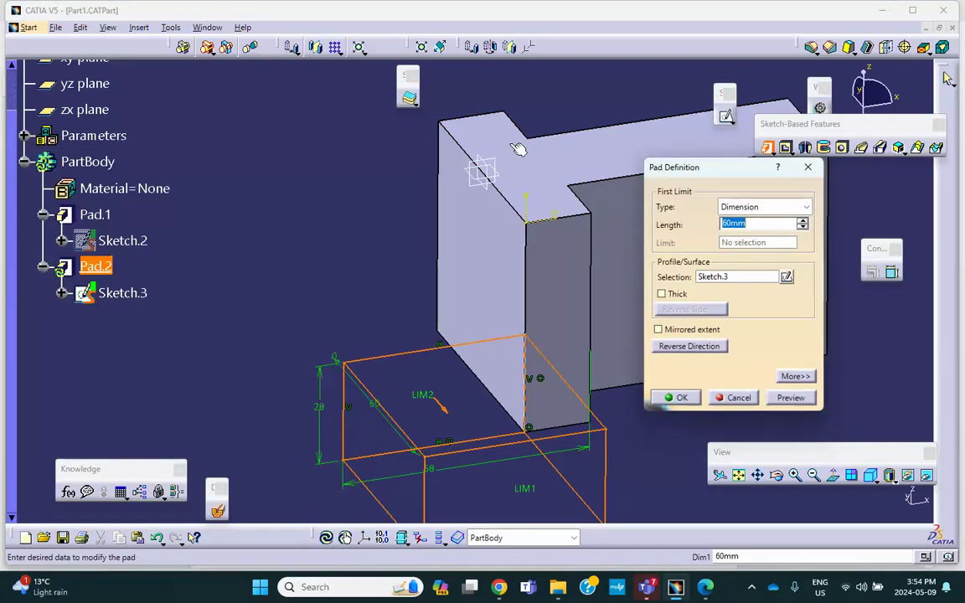
left_click(684, 346)
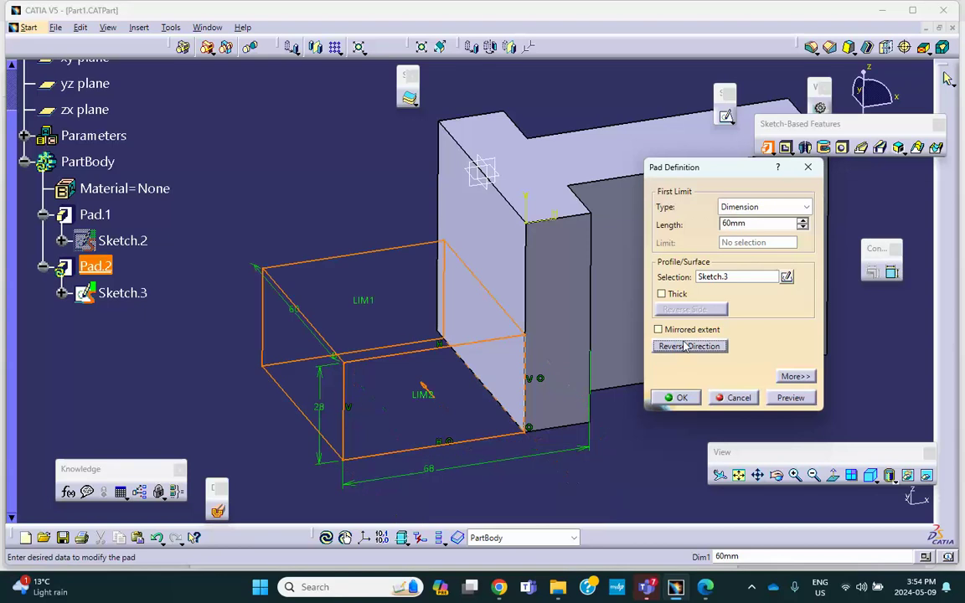
double_click(737, 223)
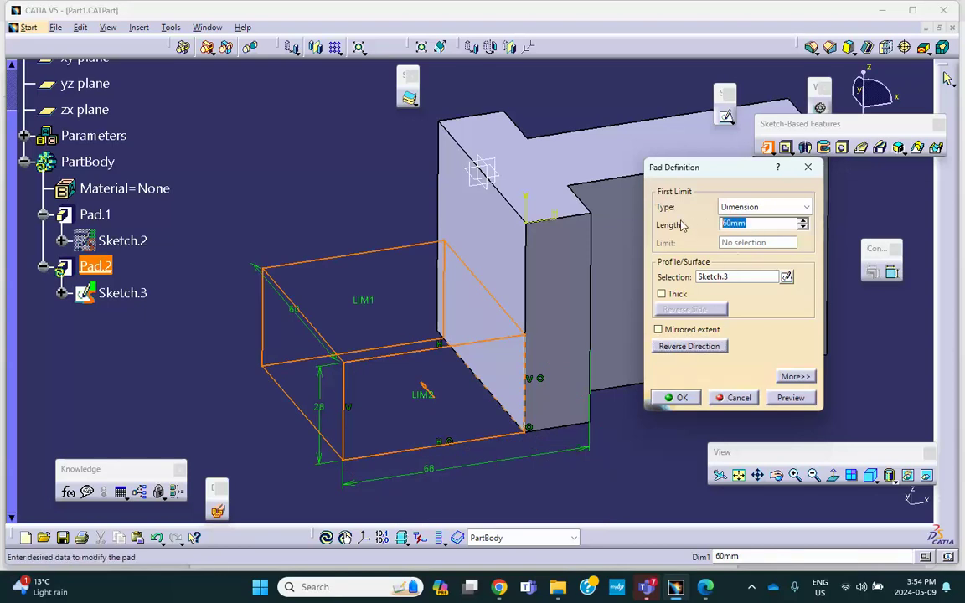
type("65")
left_click(683, 399)
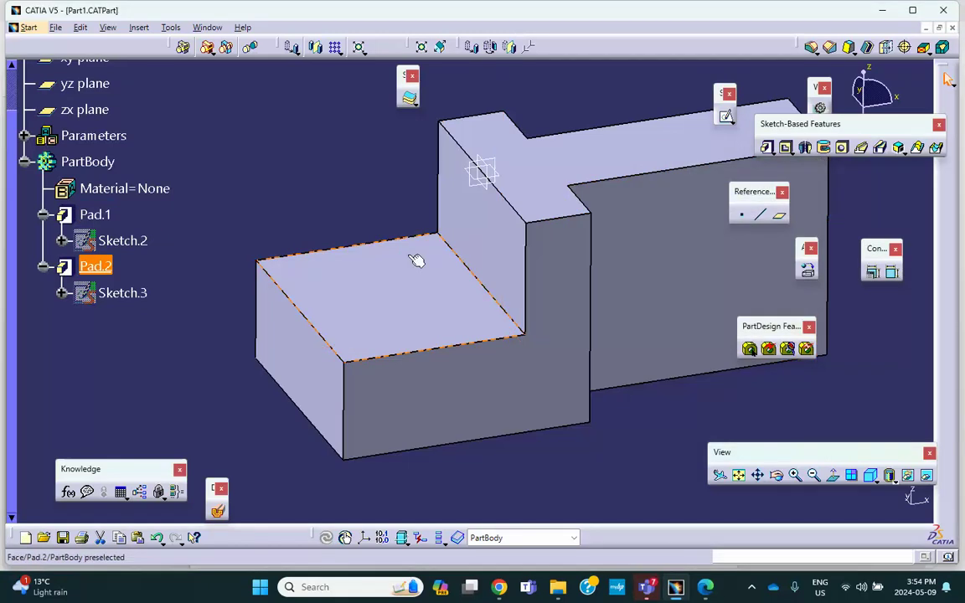
Step: Zoom out and compare the part against the assignment drawing PDF
middle_click_drag(420, 259, 436, 283)
left_click(437, 282)
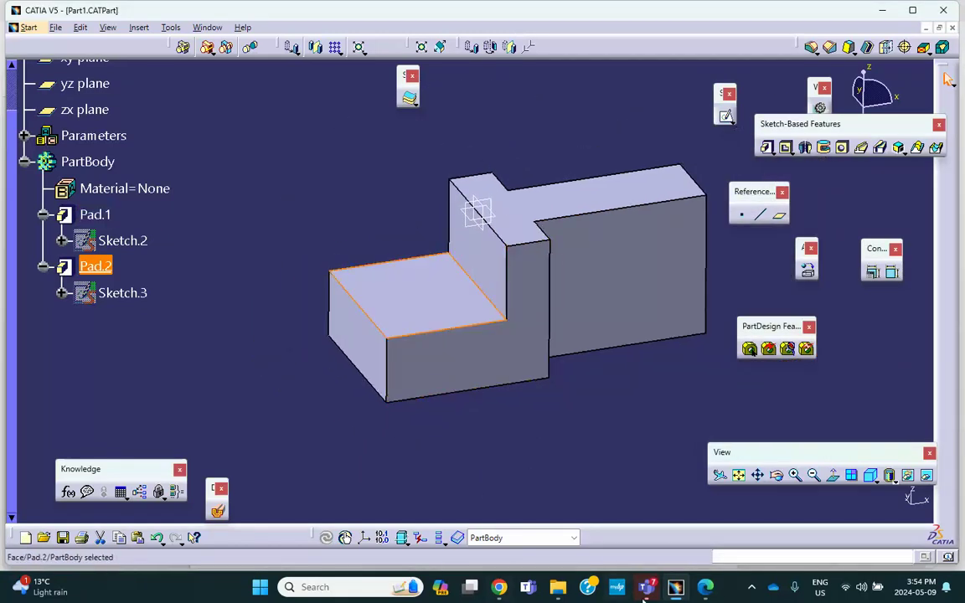
left_click(705, 590)
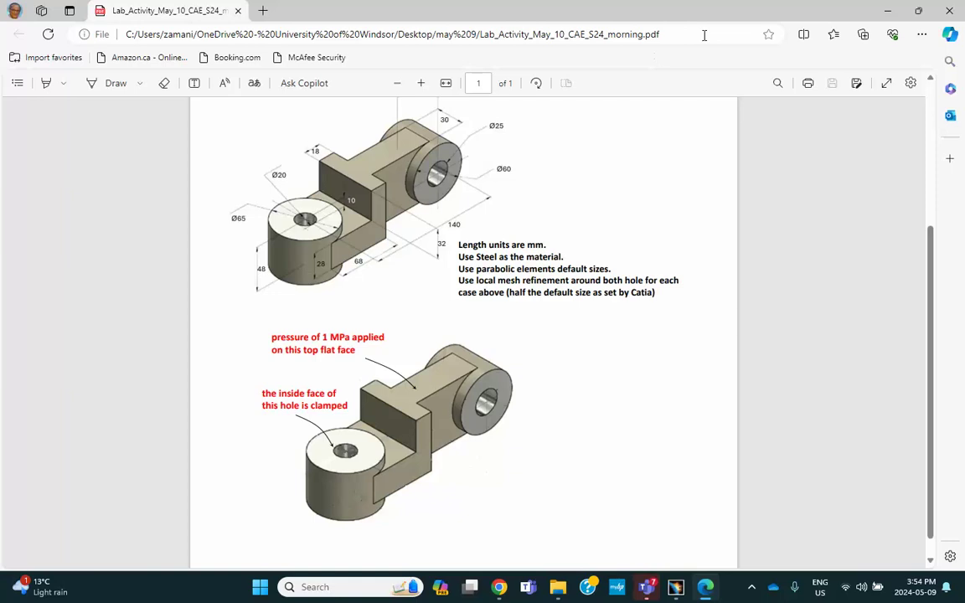
left_click(887, 10)
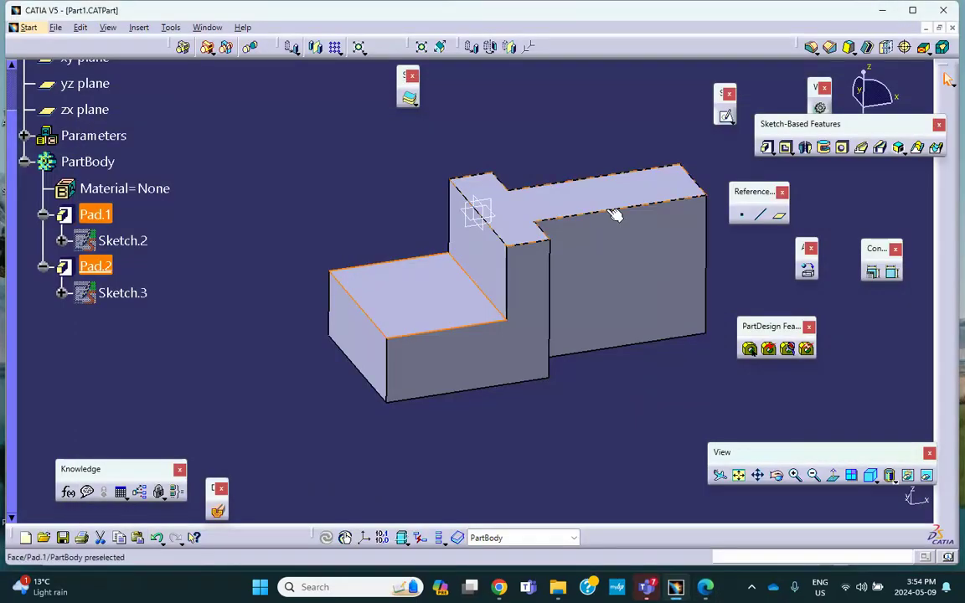
left_click(343, 158)
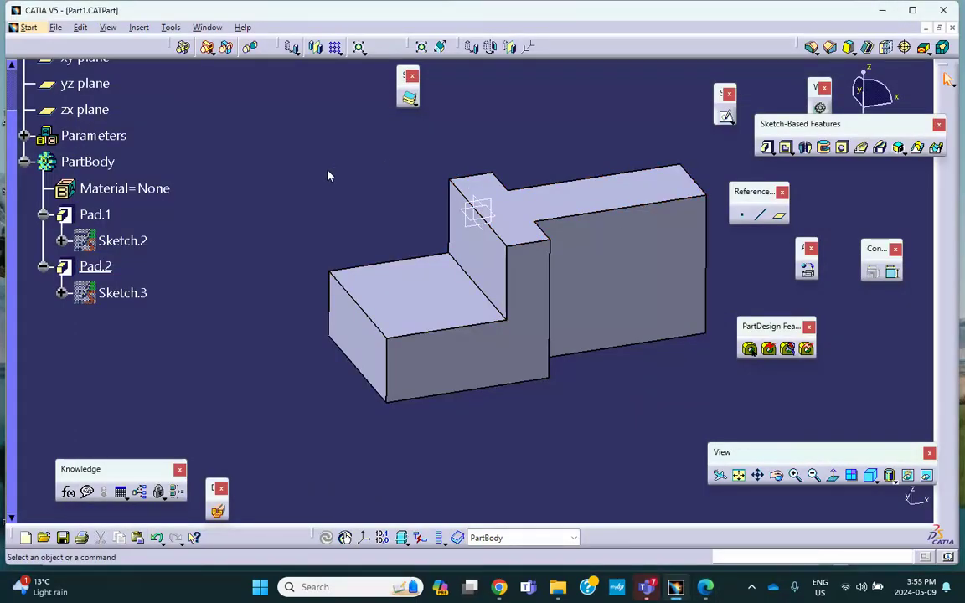
left_click(395, 305)
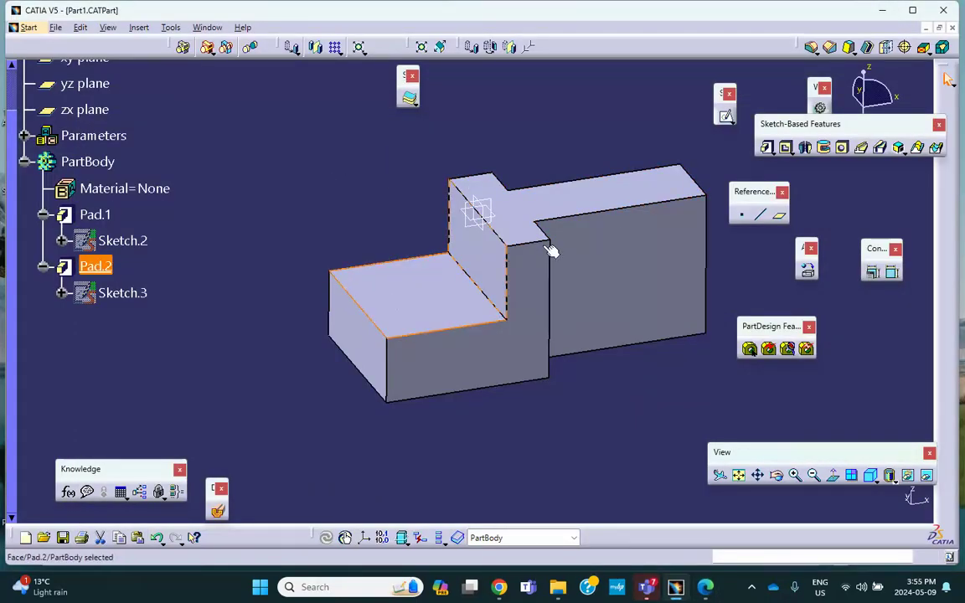
left_click(726, 116)
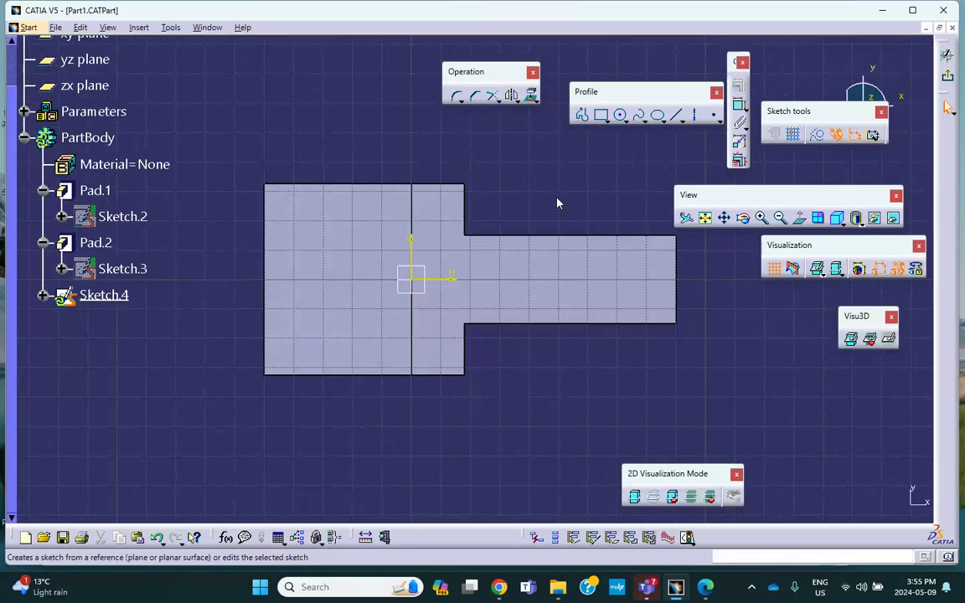
middle_click_drag(388, 144, 446, 143)
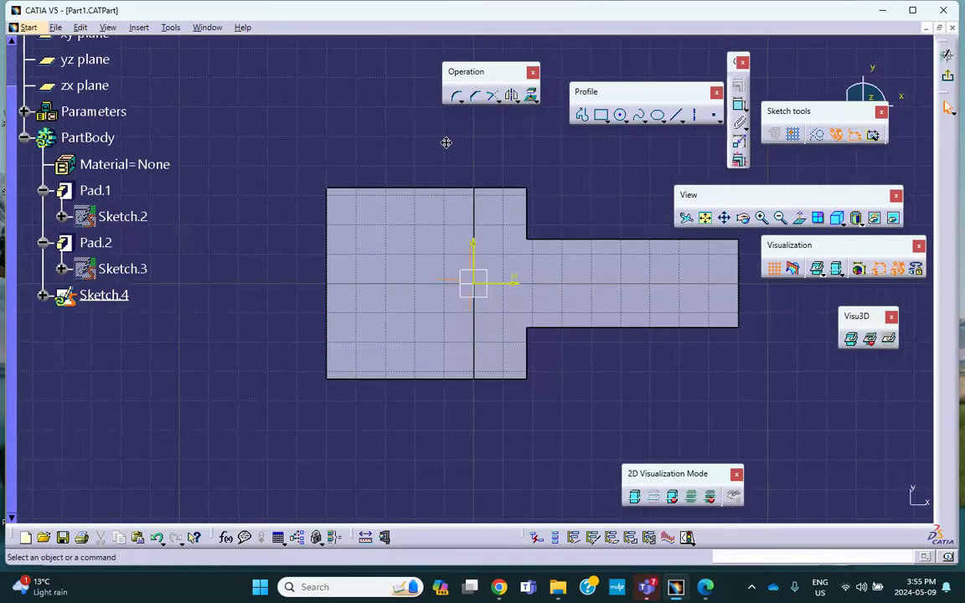
left_click(620, 116)
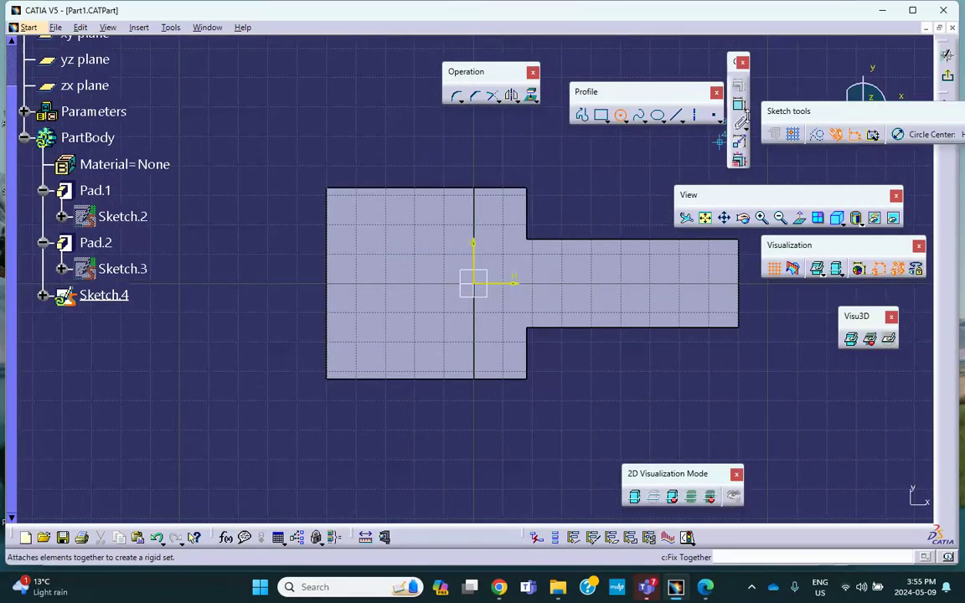
left_click(948, 55)
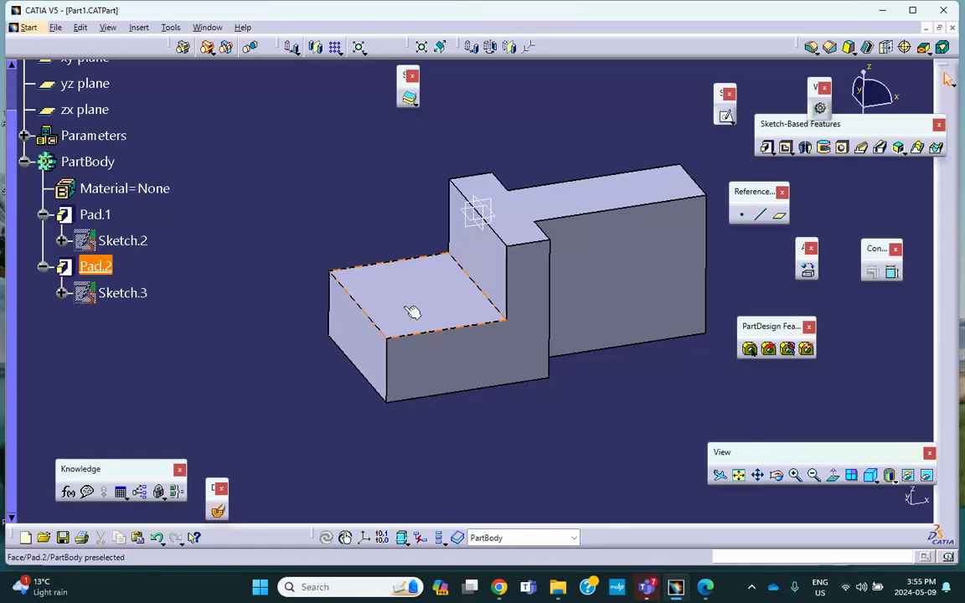
left_click(463, 295)
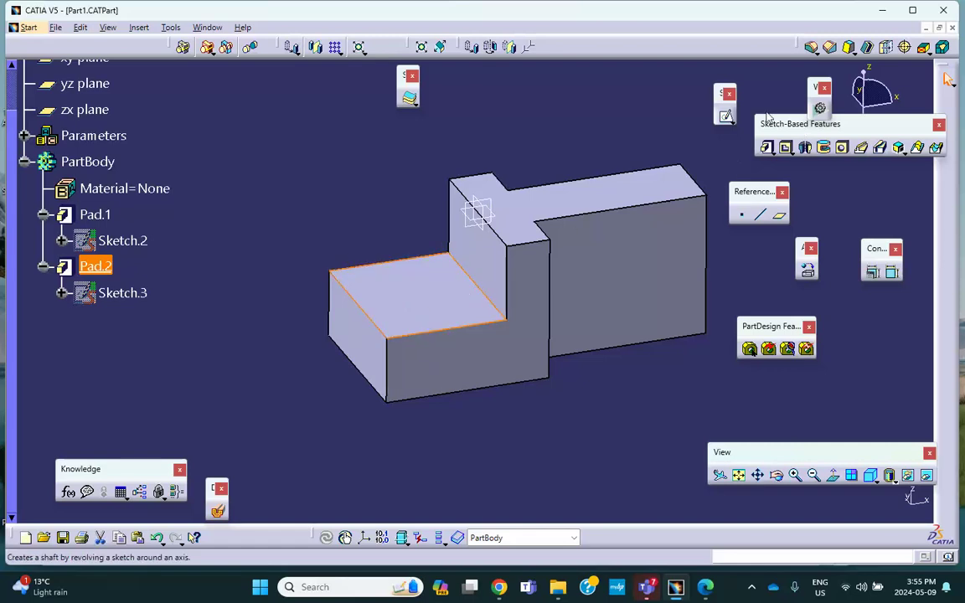
Step: Start a sketch on Pad.2's top face and draw a circle
left_click(725, 115)
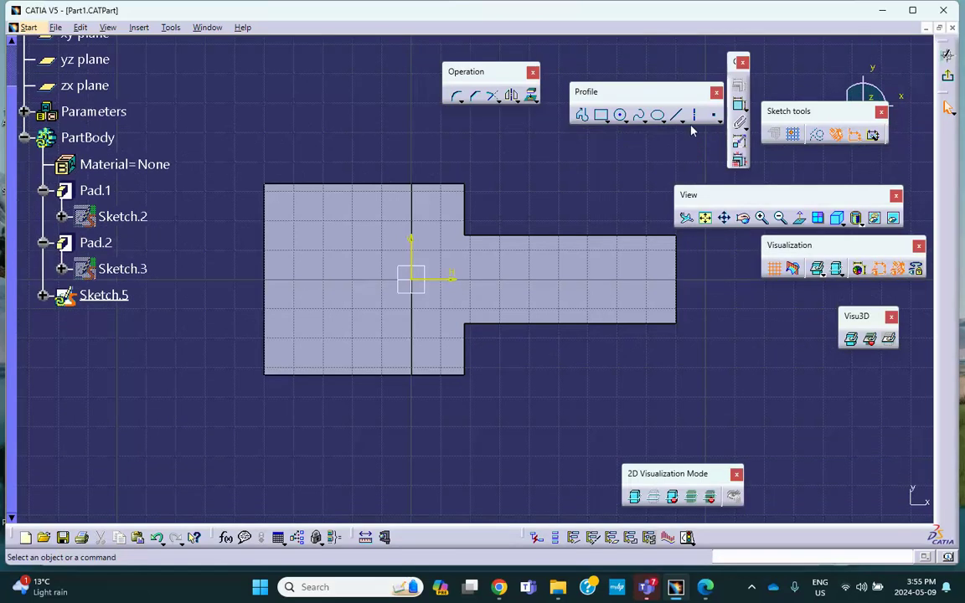
left_click(620, 114)
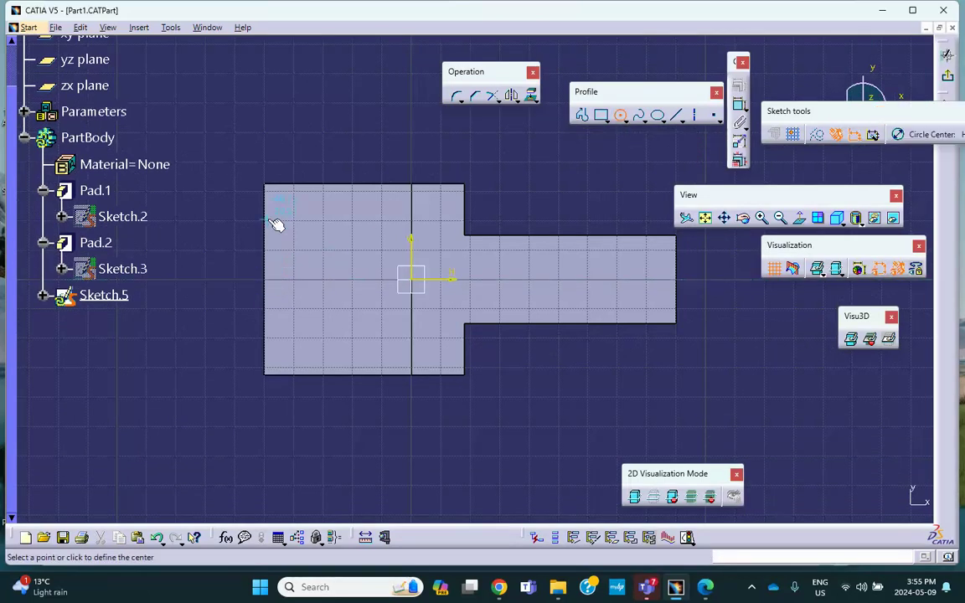
left_click(255, 279)
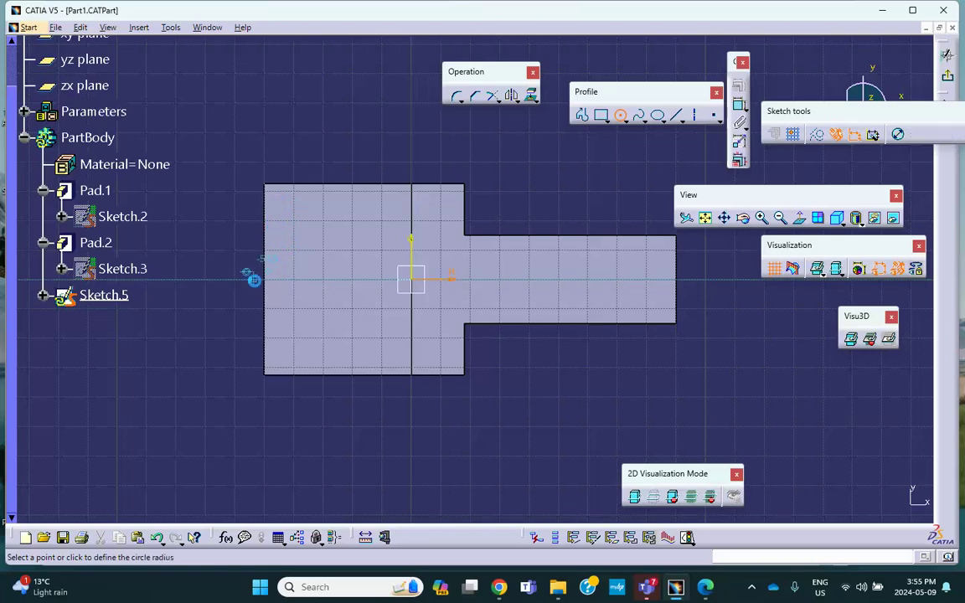
left_click(283, 204)
left_click(289, 131)
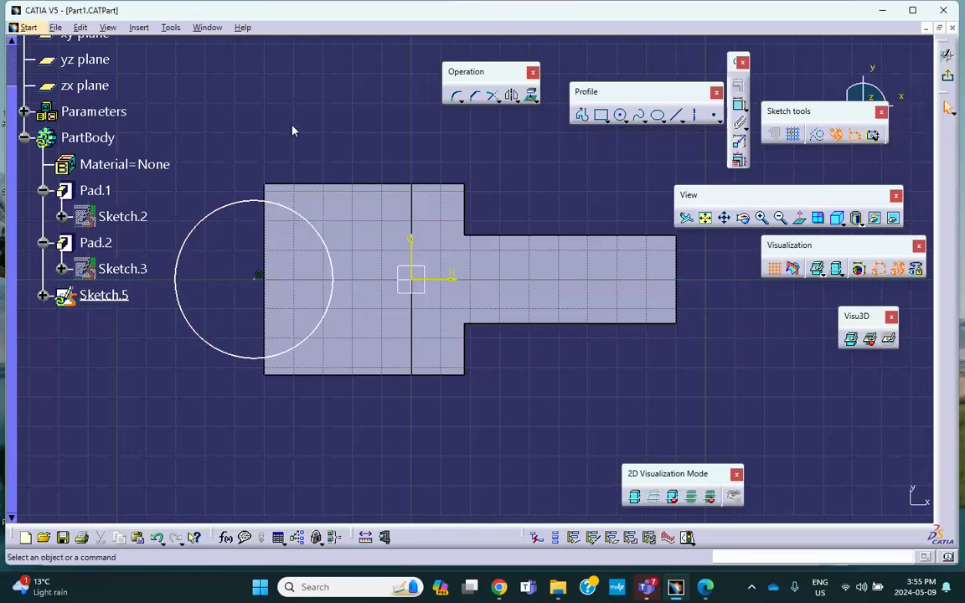
Step: Make the circle's centre coincident with the pad's left edge
left_click(257, 276)
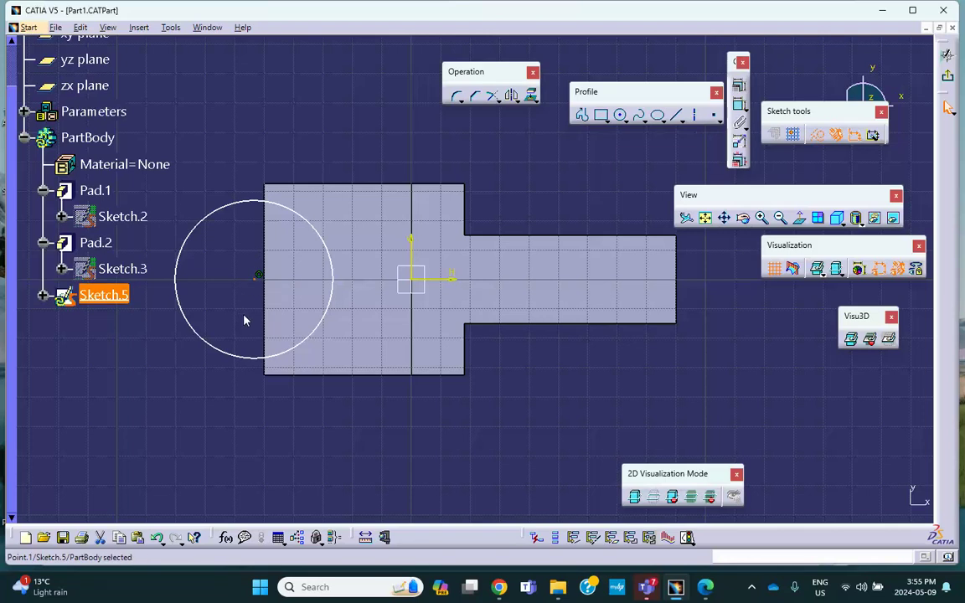
left_click(273, 310)
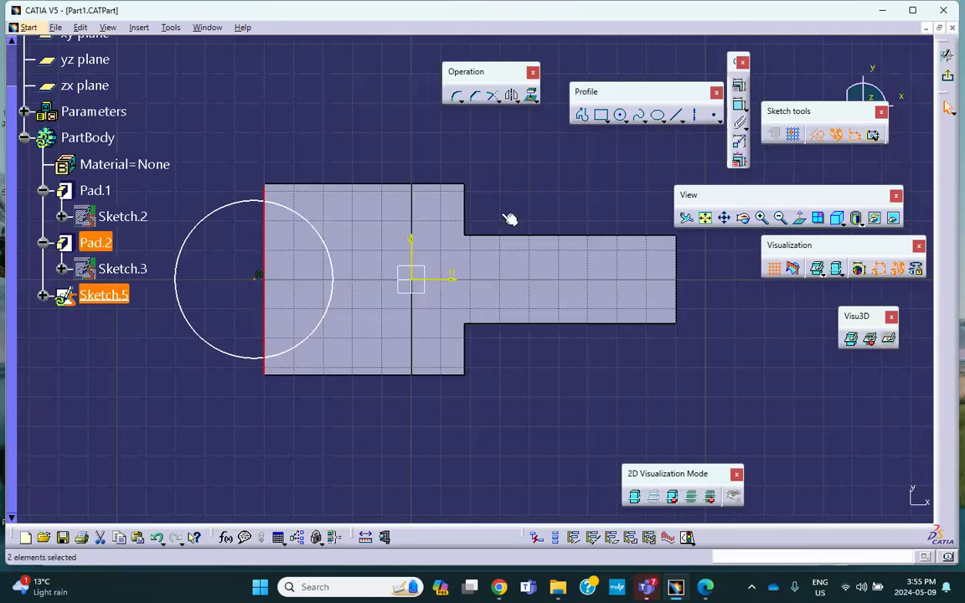
left_click(741, 93)
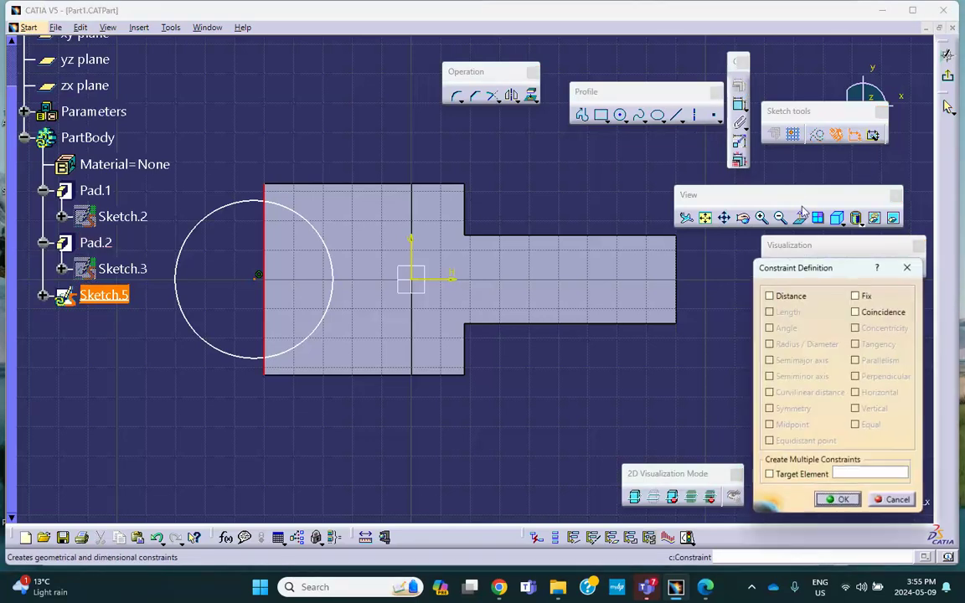
left_click(856, 312)
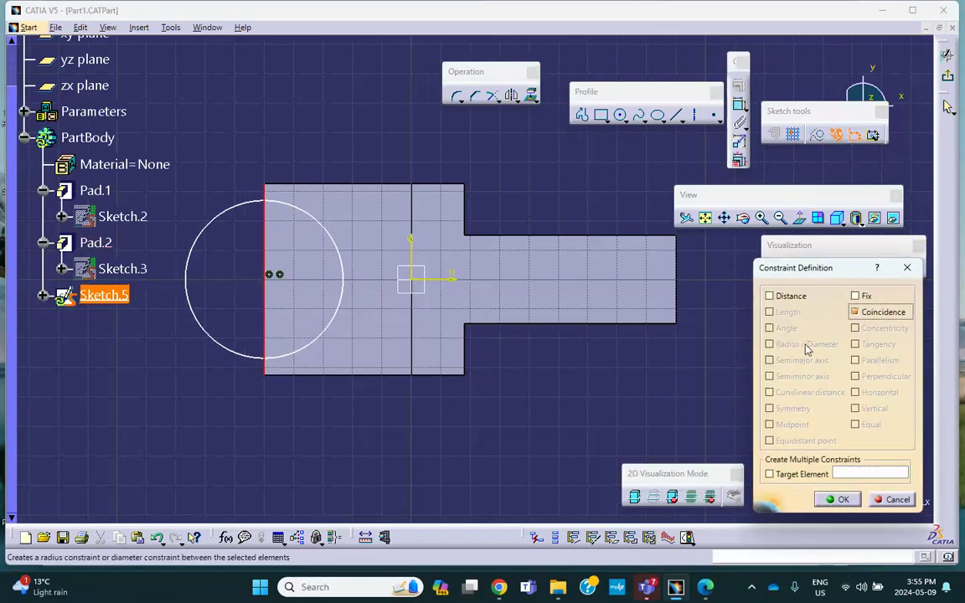
left_click(838, 499)
Step: Make the circle pass through the pad's corner vertex, then exit the sketcher
left_click(246, 202)
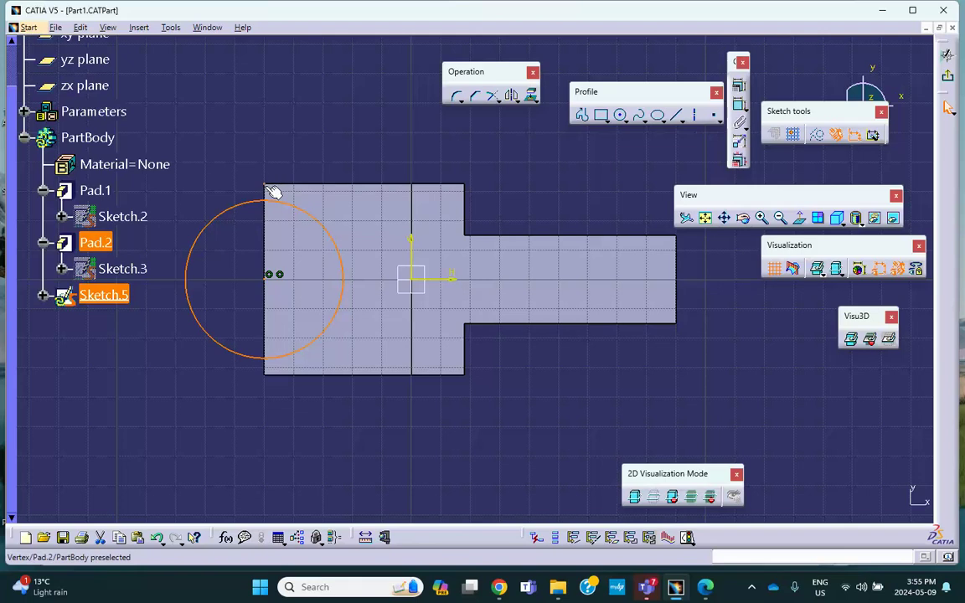
left_click(268, 186, "ctrl")
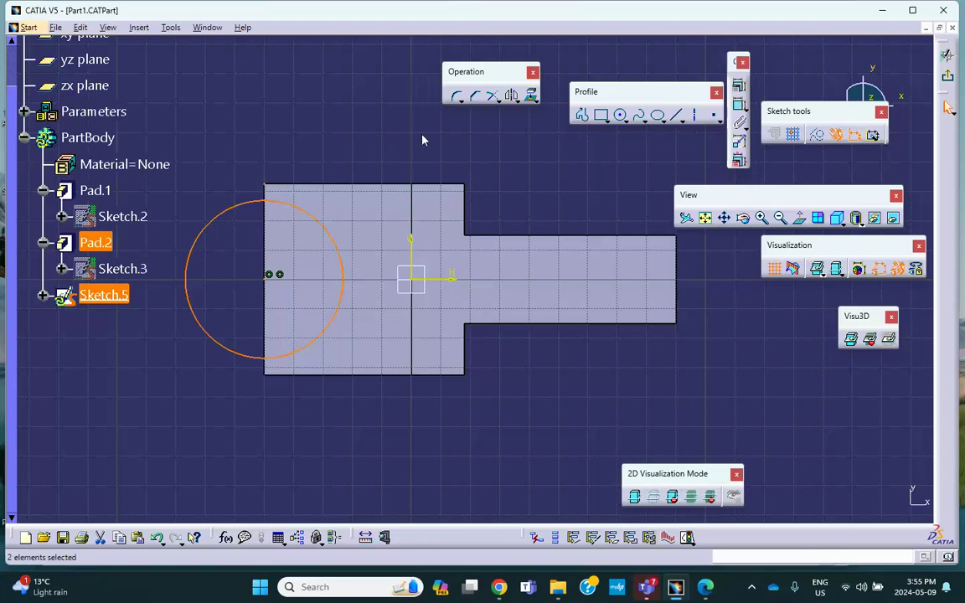
left_click(739, 84)
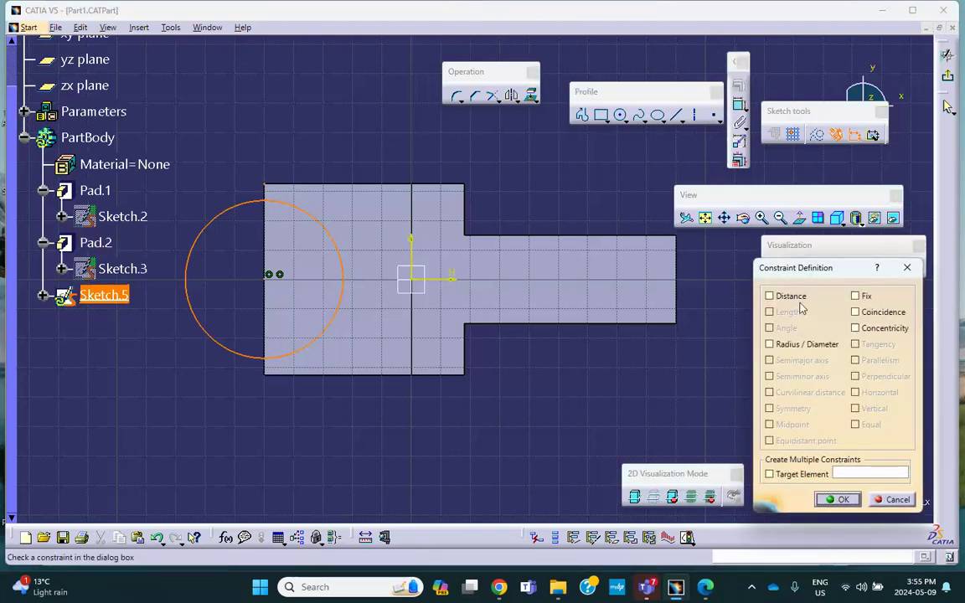
left_click(856, 313)
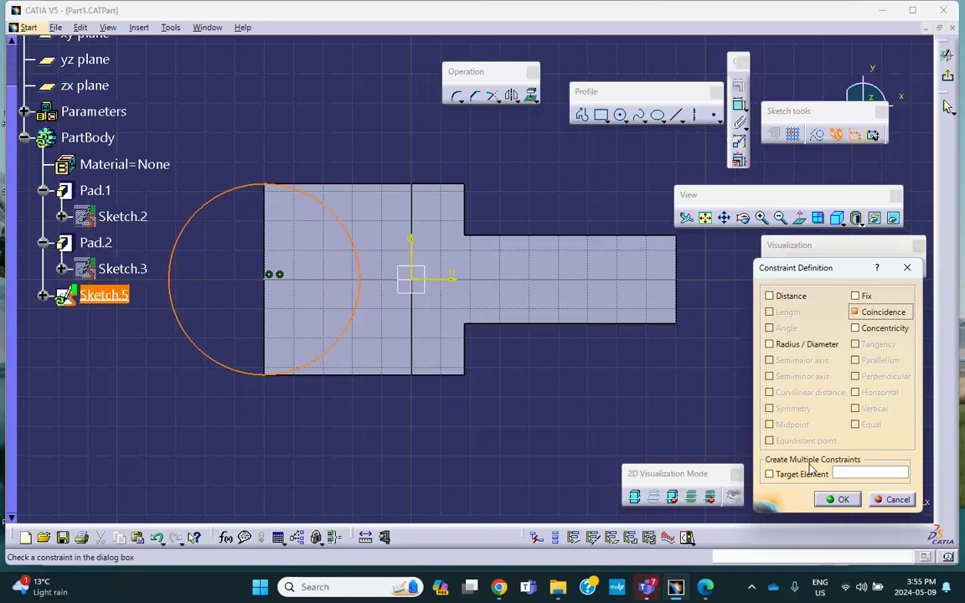
left_click(837, 499)
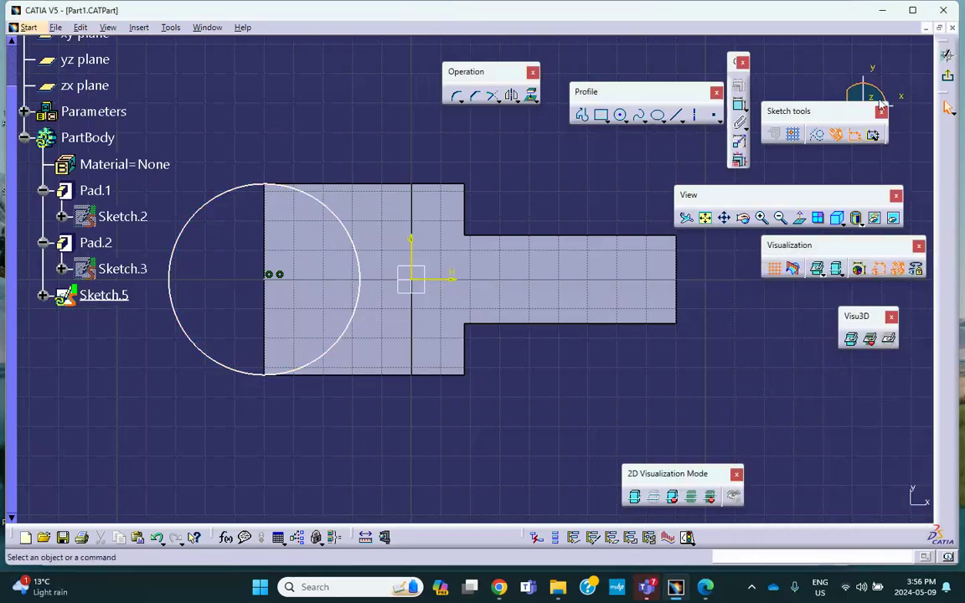
left_click(949, 108)
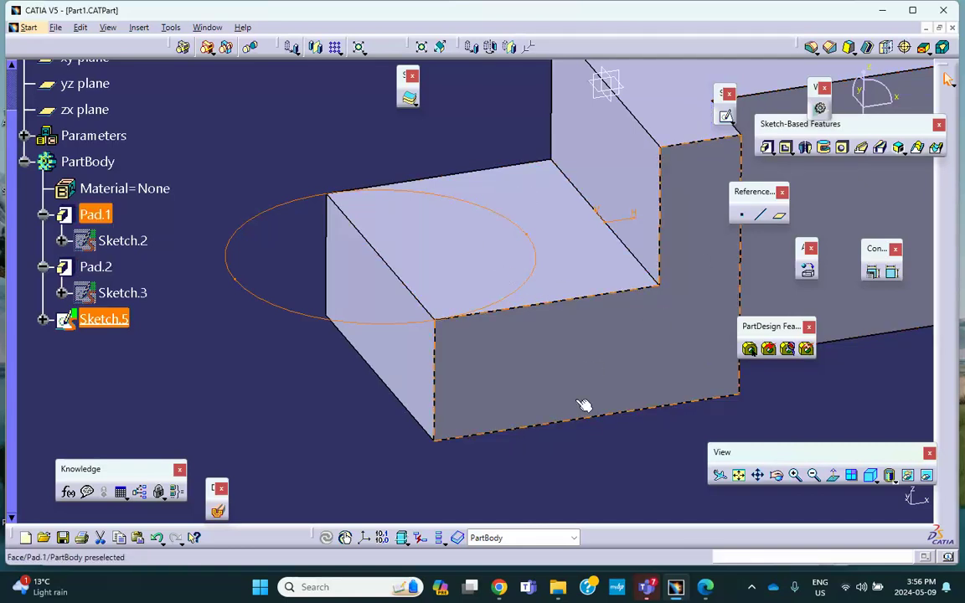
Step: Pad Sketch.5's circle upward with a 10 mm length as Pad.3
mouse_move(579, 411)
middle_mouse_down()
mouse_move(567, 431)
mouse_move(532, 319)
mouse_move(537, 417)
mouse_move(534, 216)
mouse_move(524, 230)
mouse_move(558, 349)
middle_mouse_up()
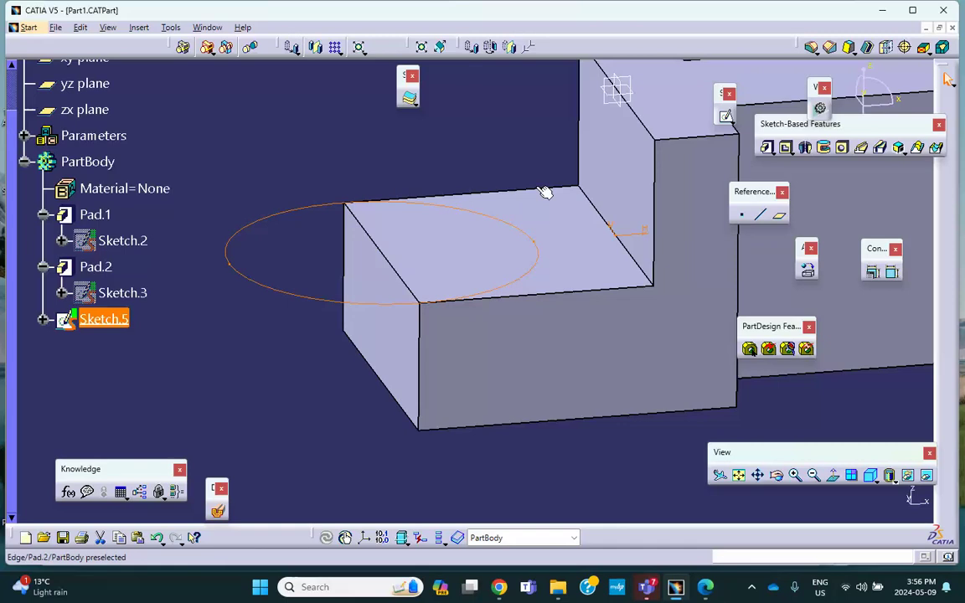
left_click(770, 149)
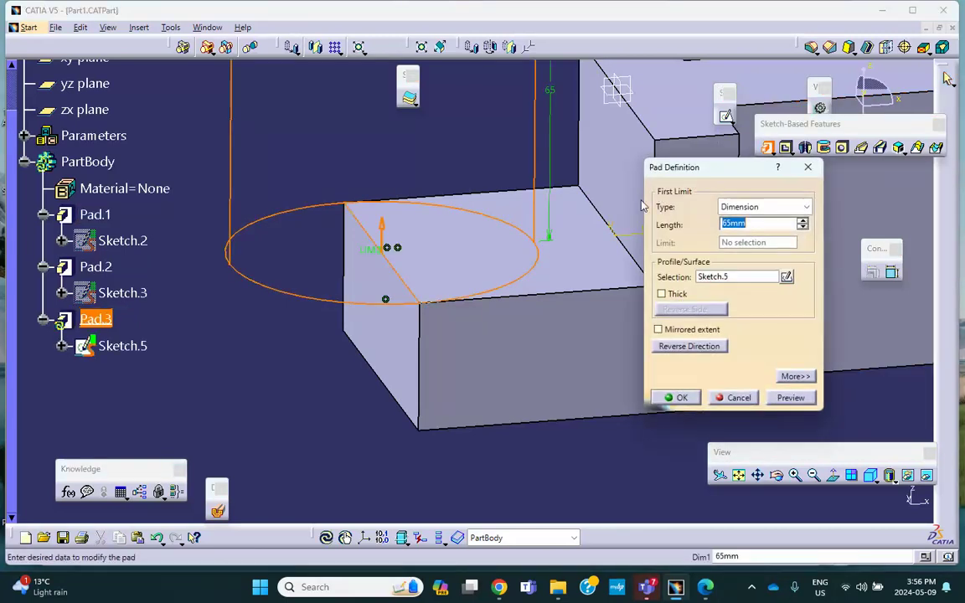
left_click(682, 347)
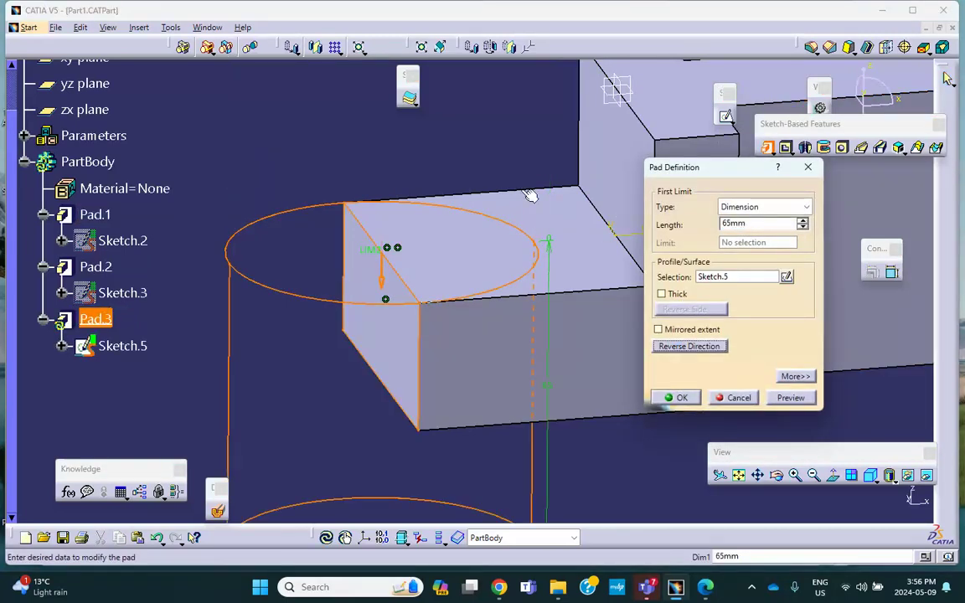
middle_click_drag(536, 251, 535, 266)
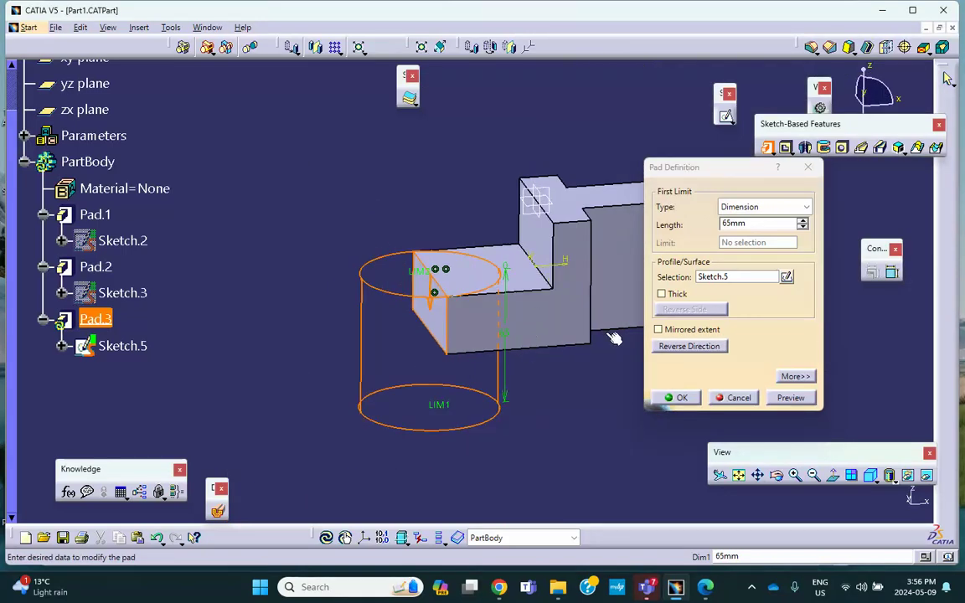
left_click(675, 349)
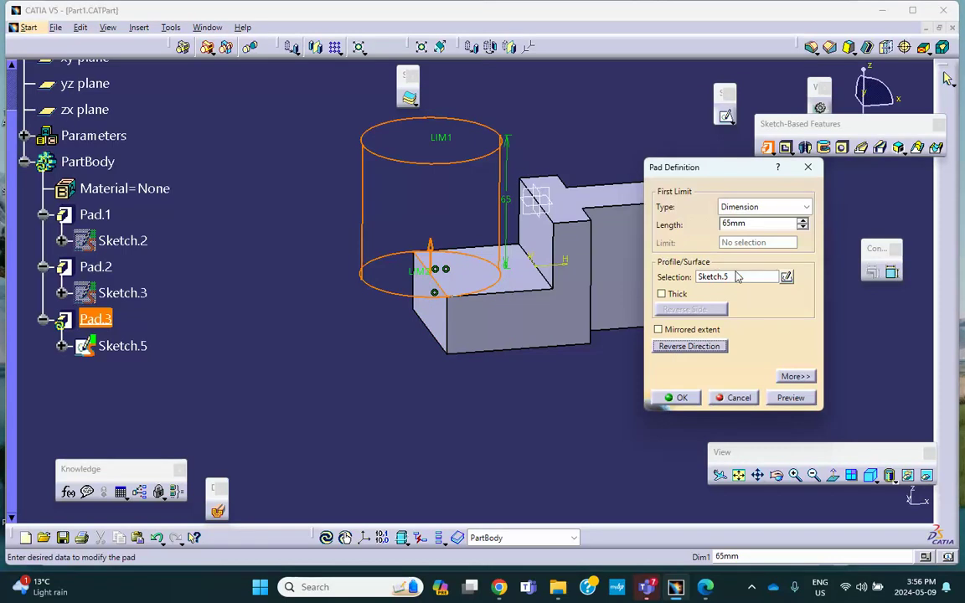
double_click(754, 223)
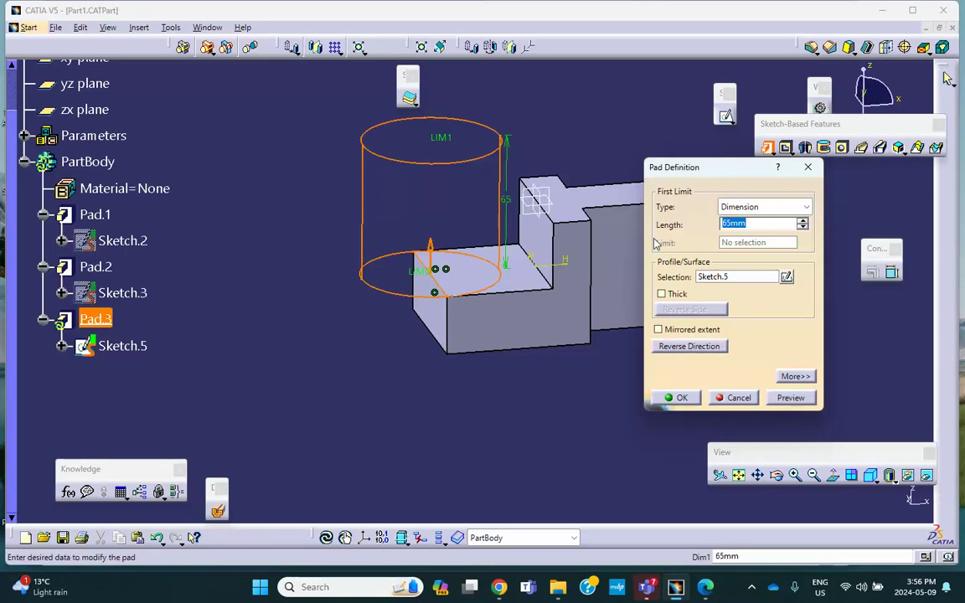
type("1")
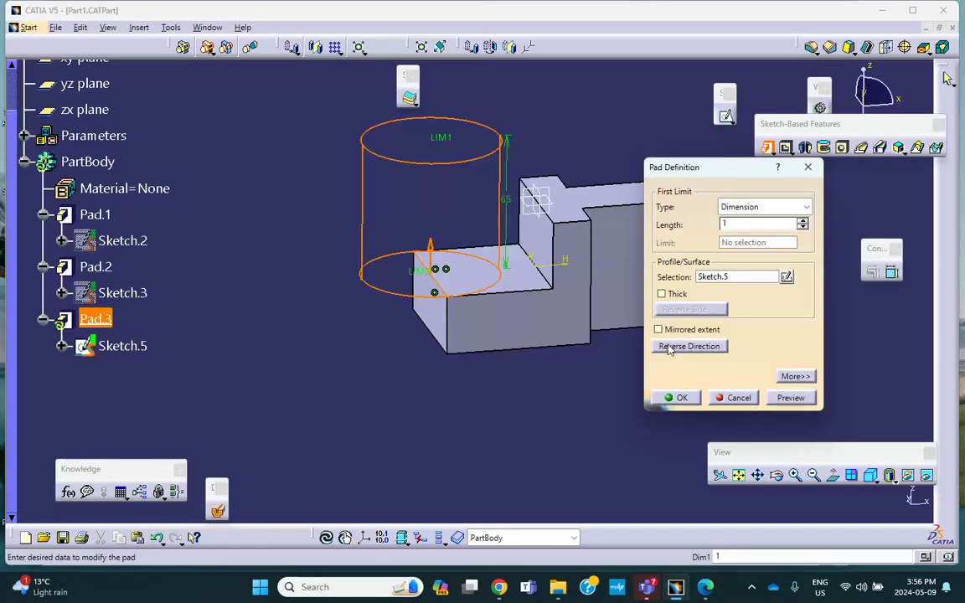
type("0")
left_click(681, 399)
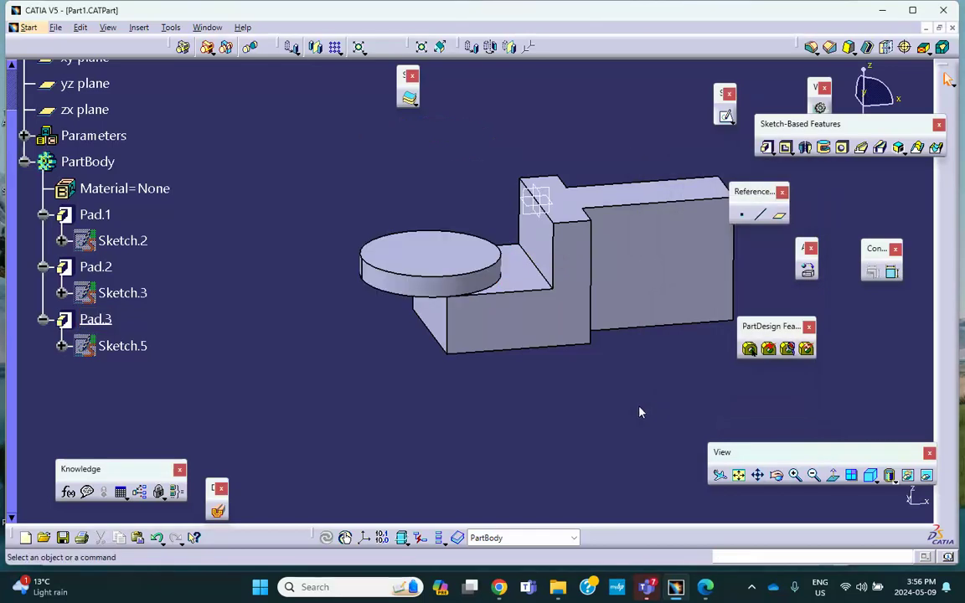
middle_click_drag(596, 414, 553, 261)
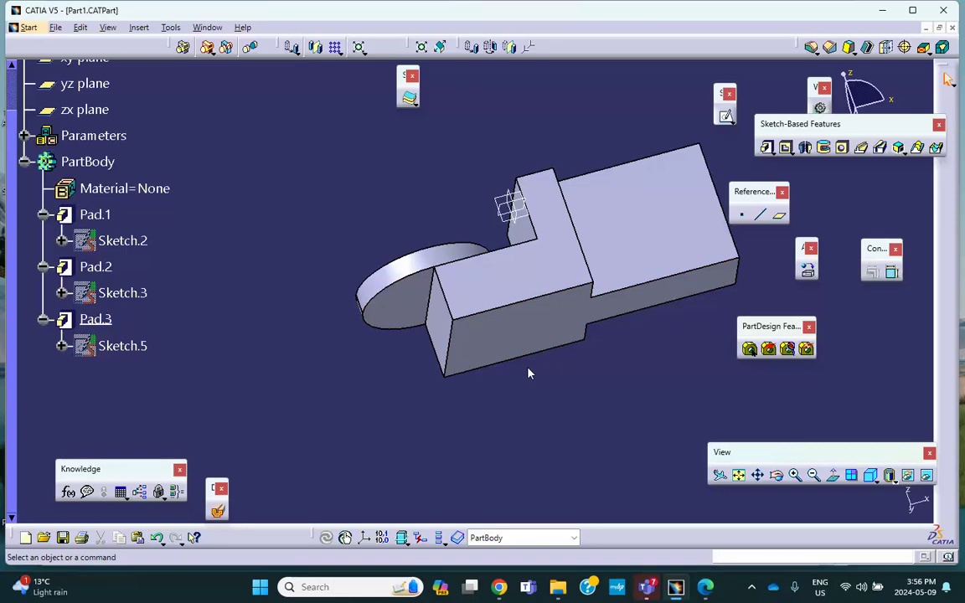
middle_click_drag(556, 248, 582, 387)
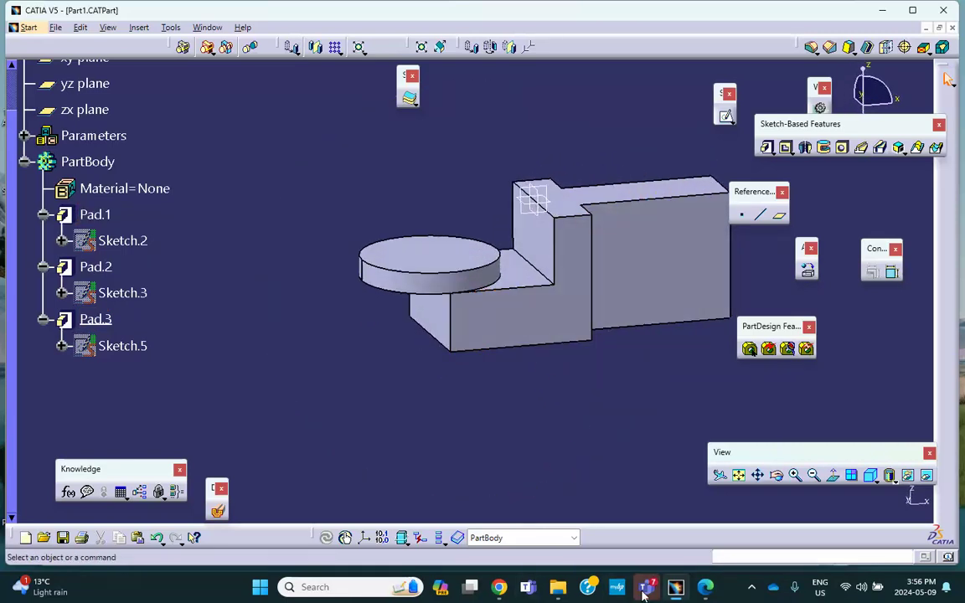
left_click(674, 588)
left_click(675, 588)
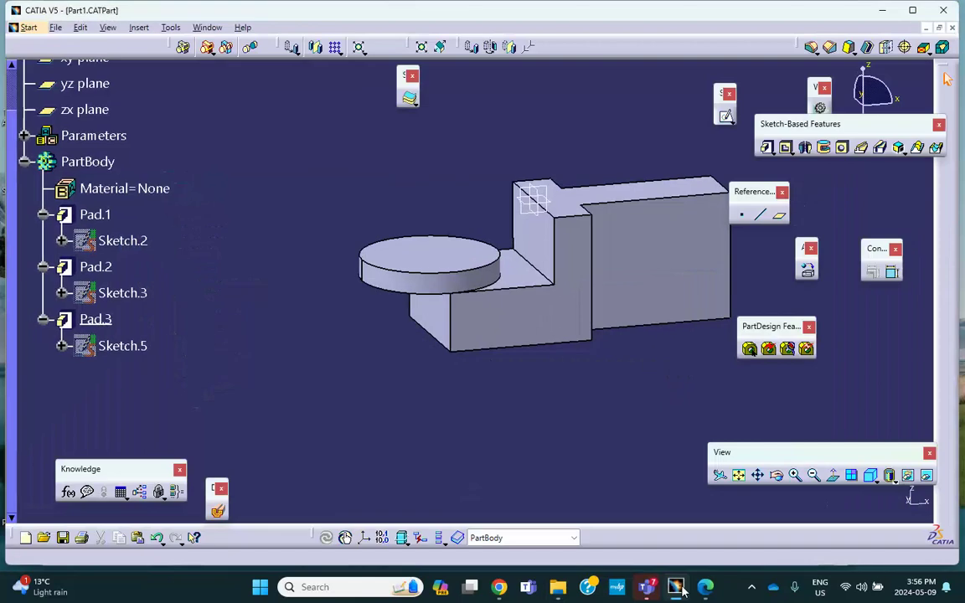
left_click(707, 586)
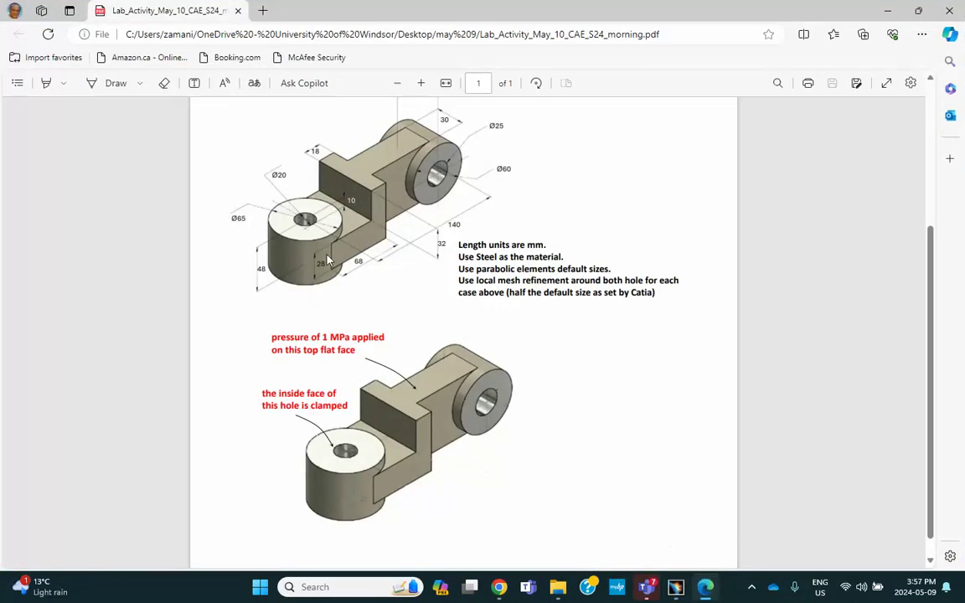
left_click(888, 10)
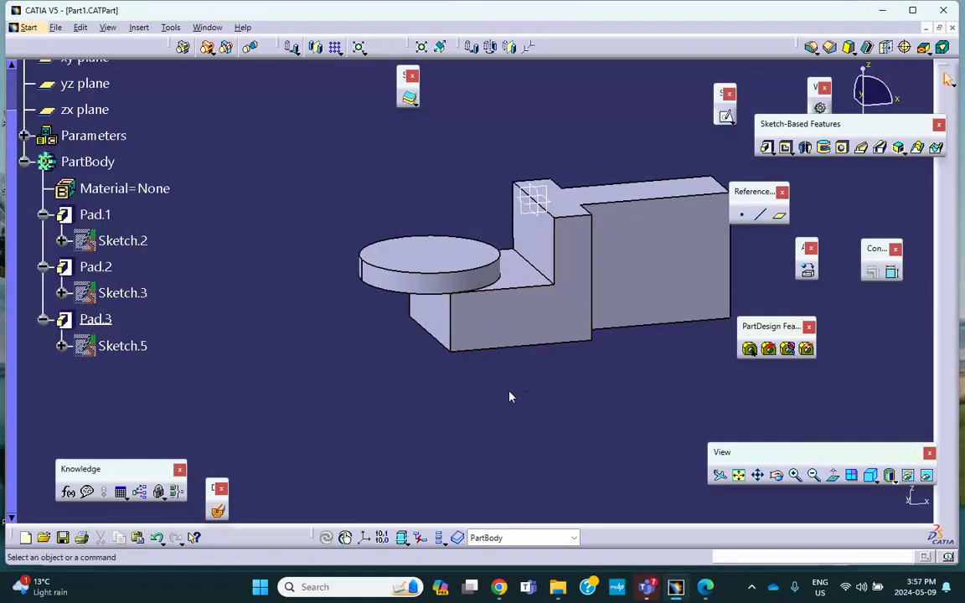
Step: Zoom in on the bracket's cylinder end
middle_click_drag(510, 398, 503, 347)
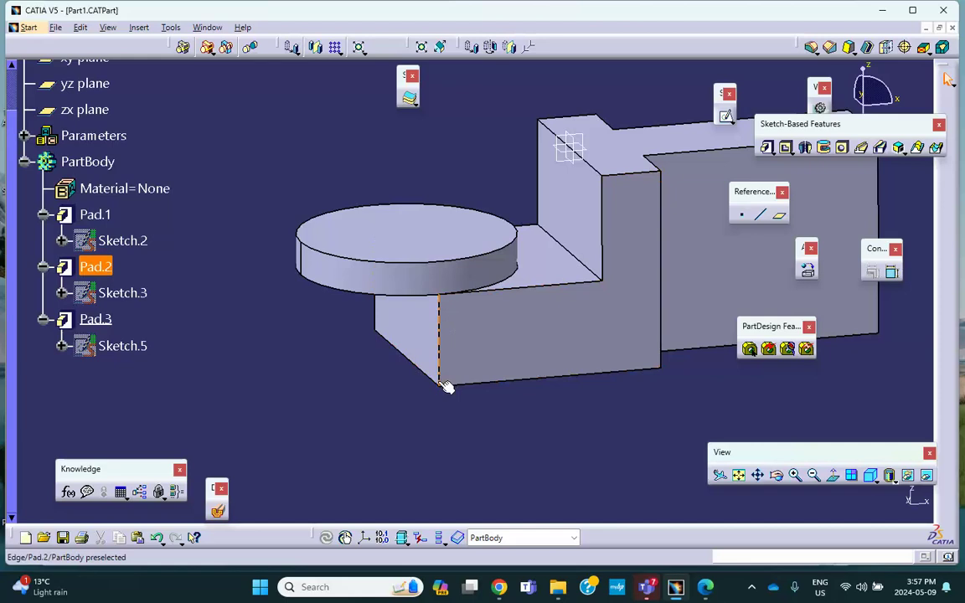
Step: Edit Pad.3 to add a 38 mm second-limit length extending below the sketch
double_click(392, 249)
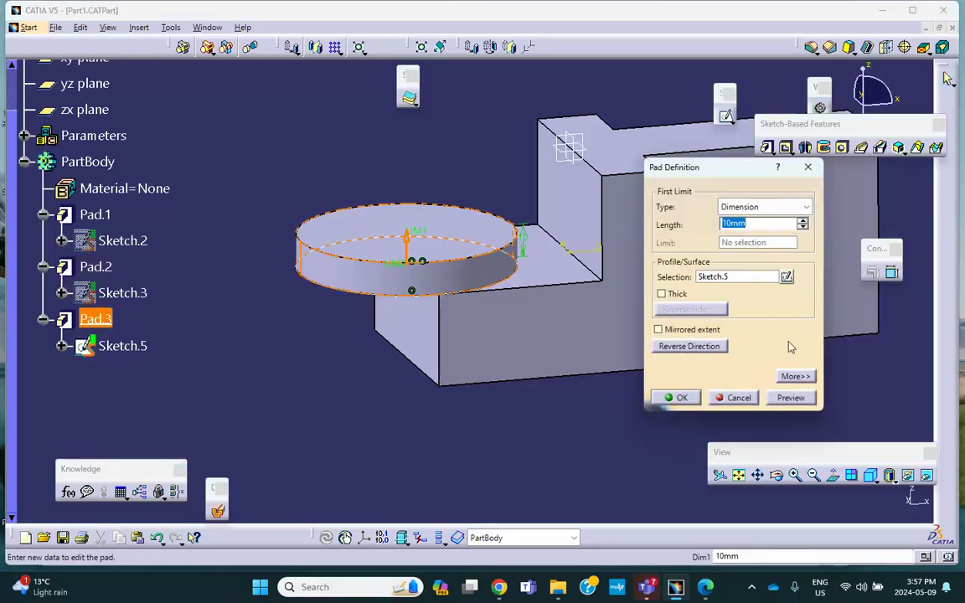
left_click(795, 377)
left_click(891, 222)
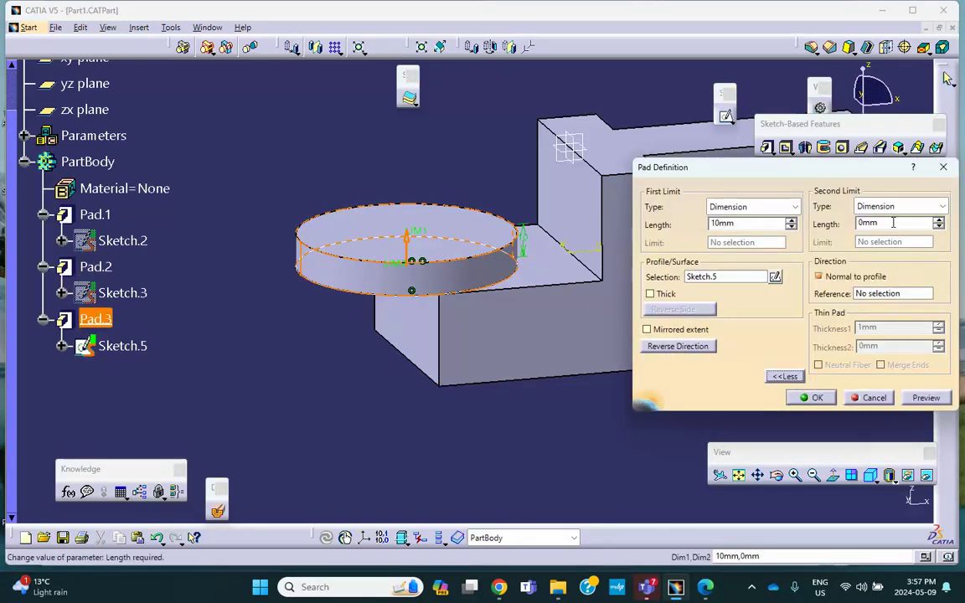
left_click(940, 221)
left_click(939, 220)
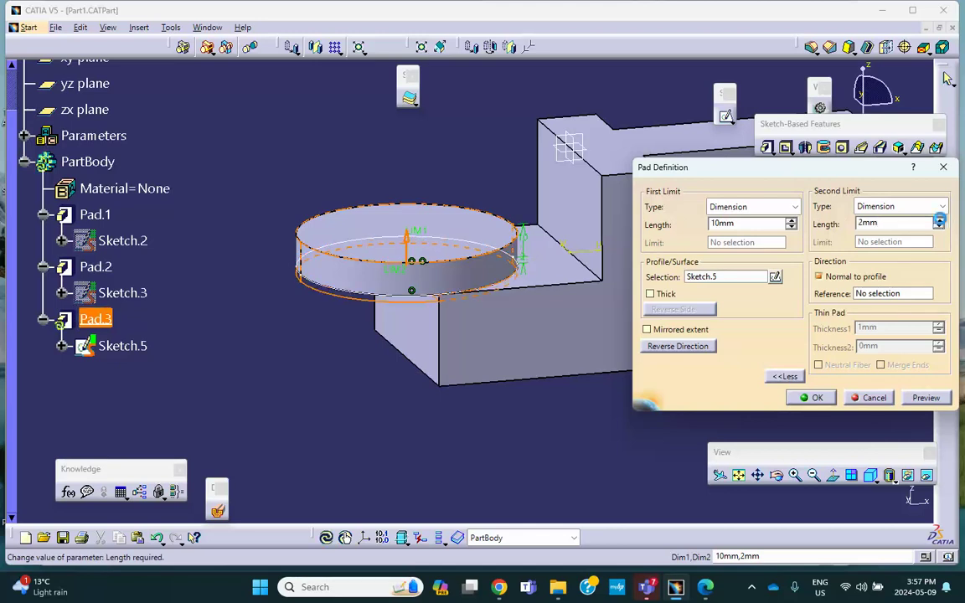
left_click(940, 221)
left_click_drag(921, 226, 830, 226)
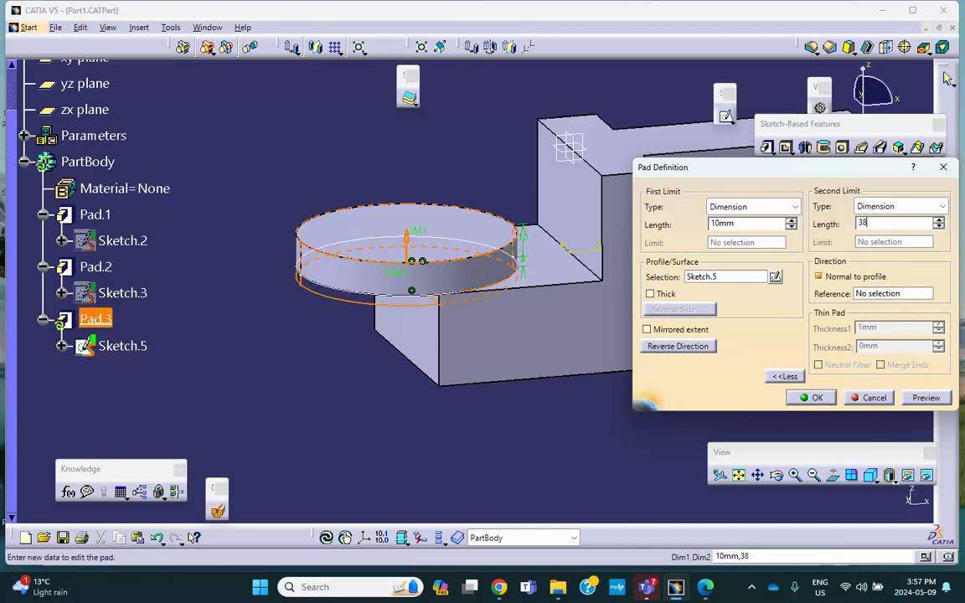
left_click(817, 398)
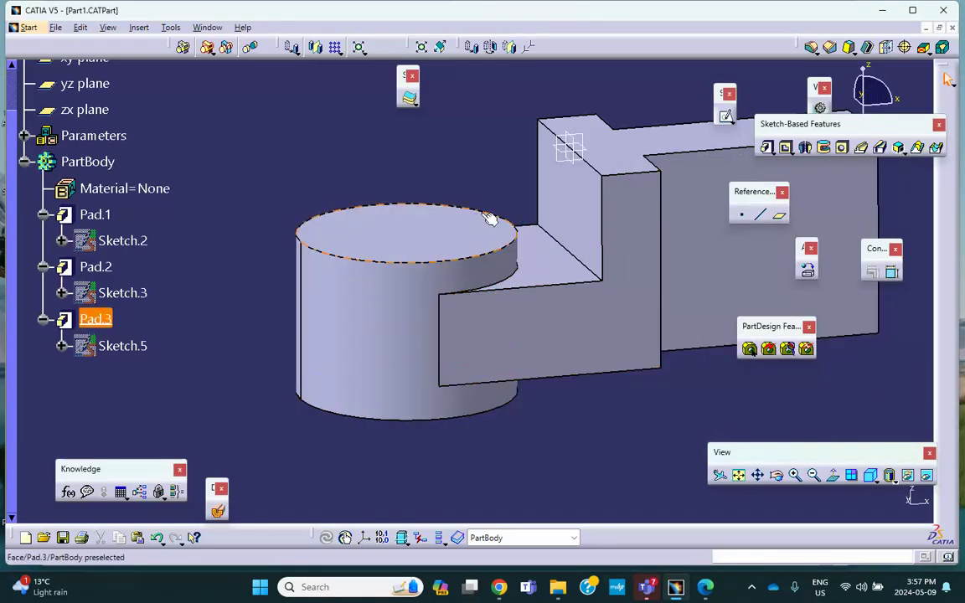
middle_click_drag(443, 249, 528, 360)
Step: Start a sketch on the cylinder's top face and draw a small circle inside it
left_click(459, 269)
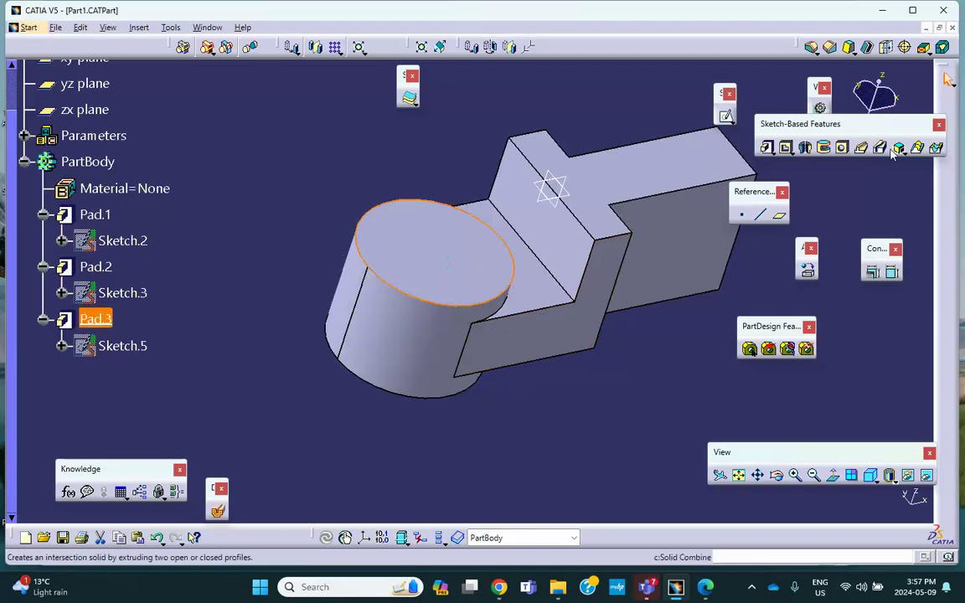
left_click(726, 117)
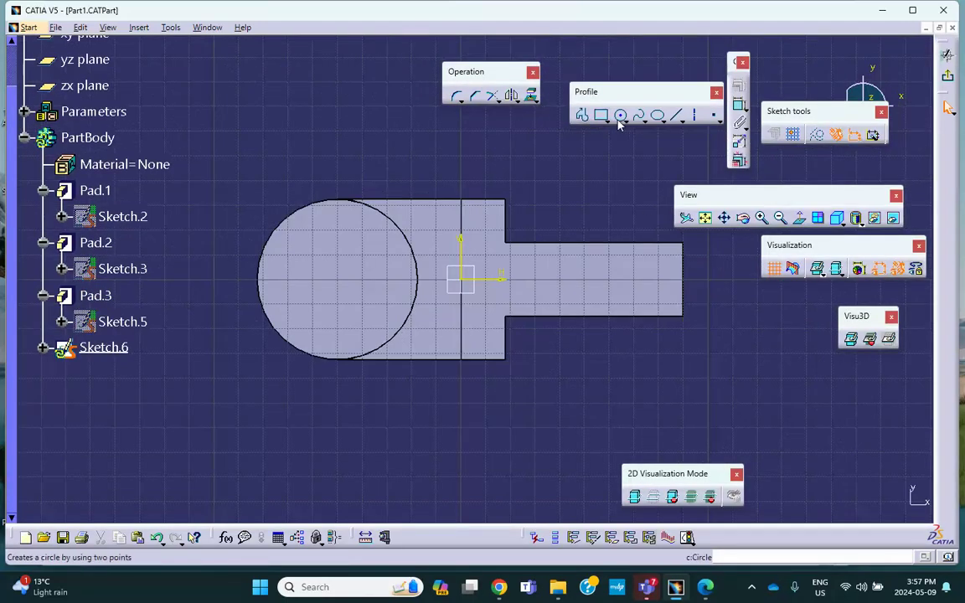
left_click(620, 115)
left_click(339, 275)
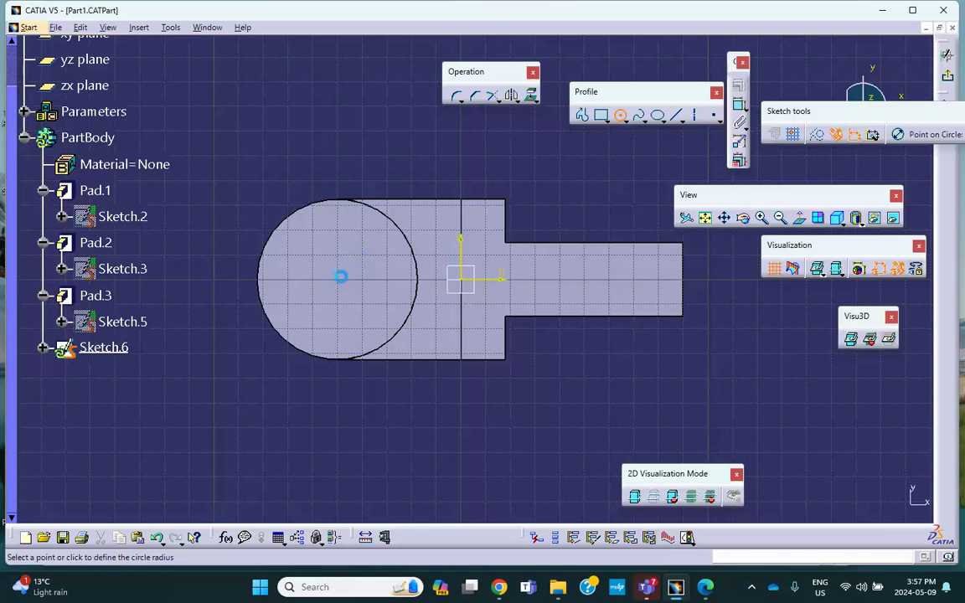
left_click(359, 294)
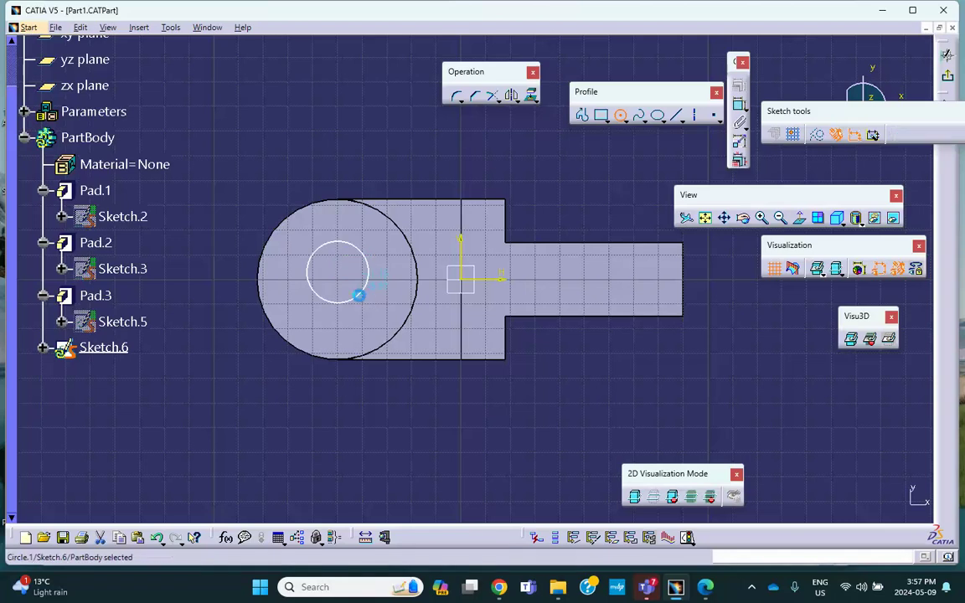
Step: Make the small circle concentric with the cylinder's outer edge and check the hole size in the lab drawing
left_click(317, 209)
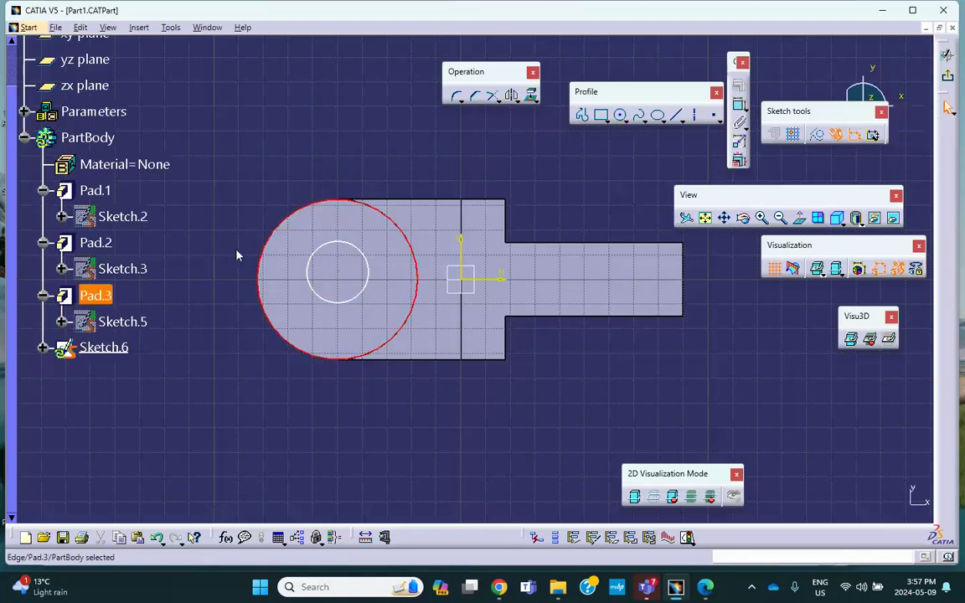
left_click(313, 269, "ctrl")
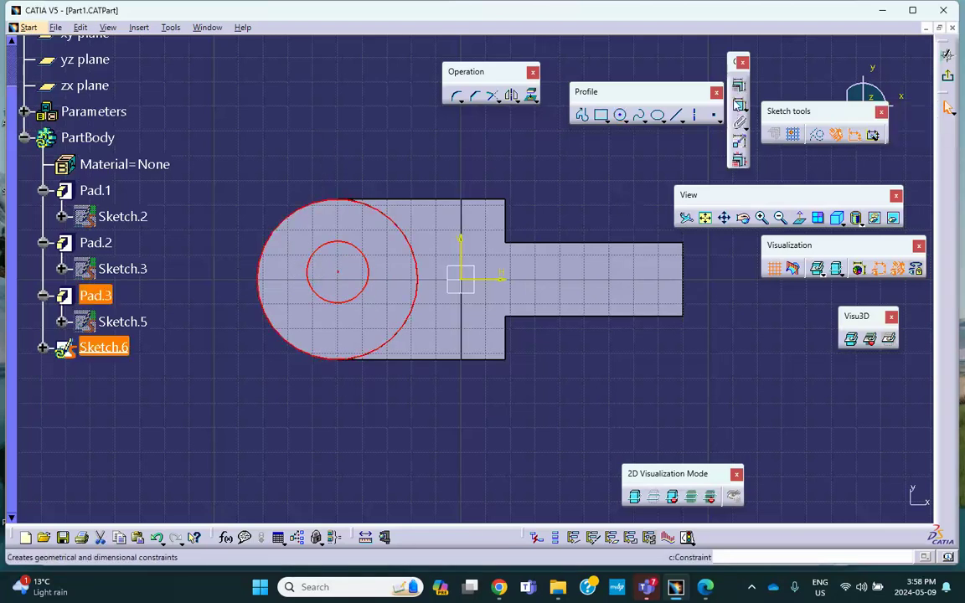
left_click(739, 85)
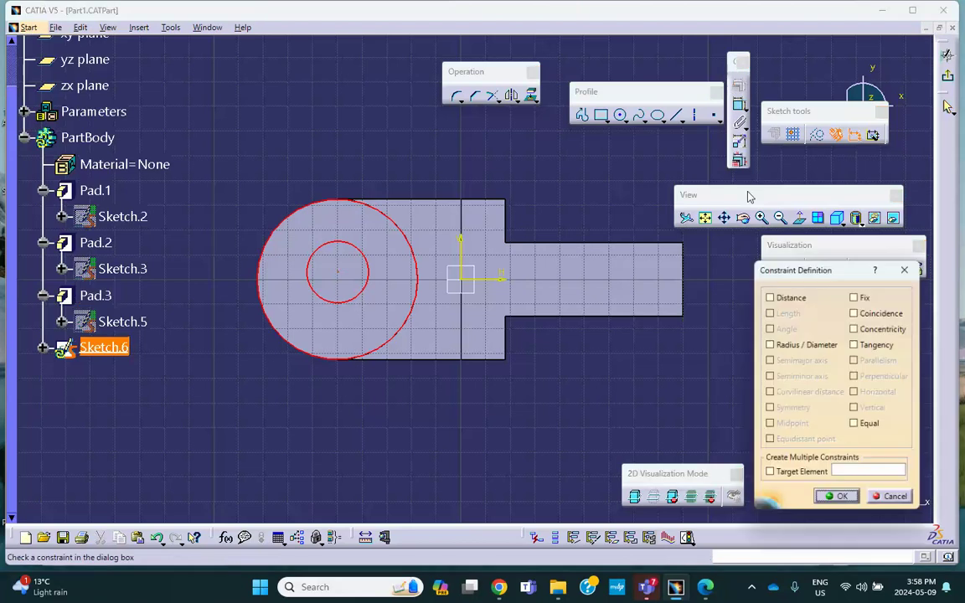
left_click(856, 329)
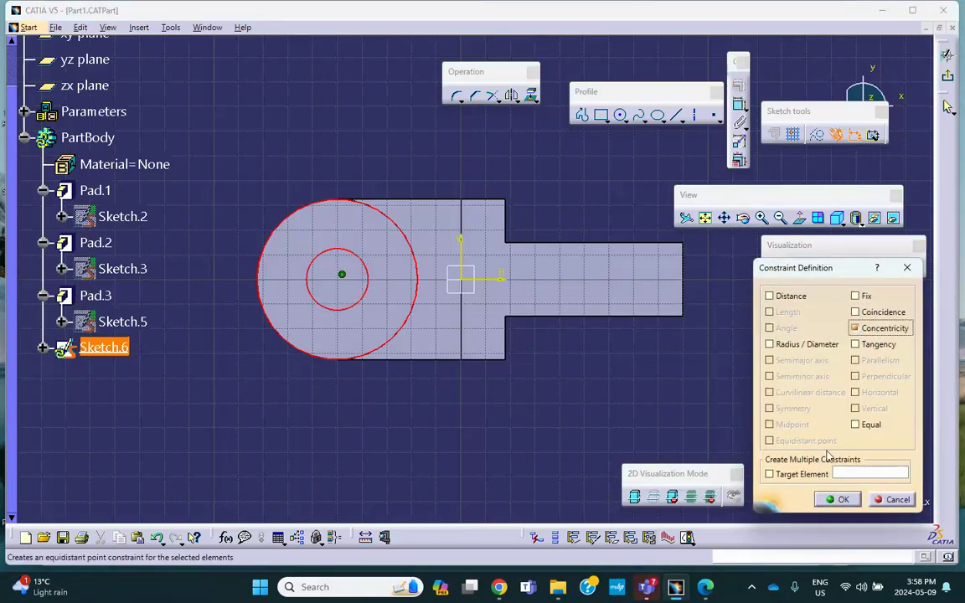
left_click(837, 499)
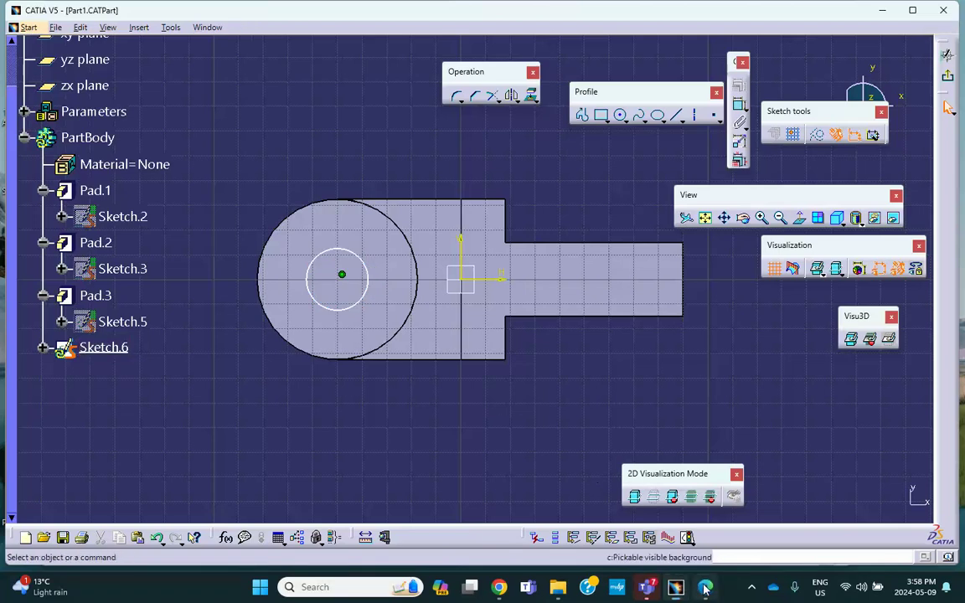
key("alt+Tab")
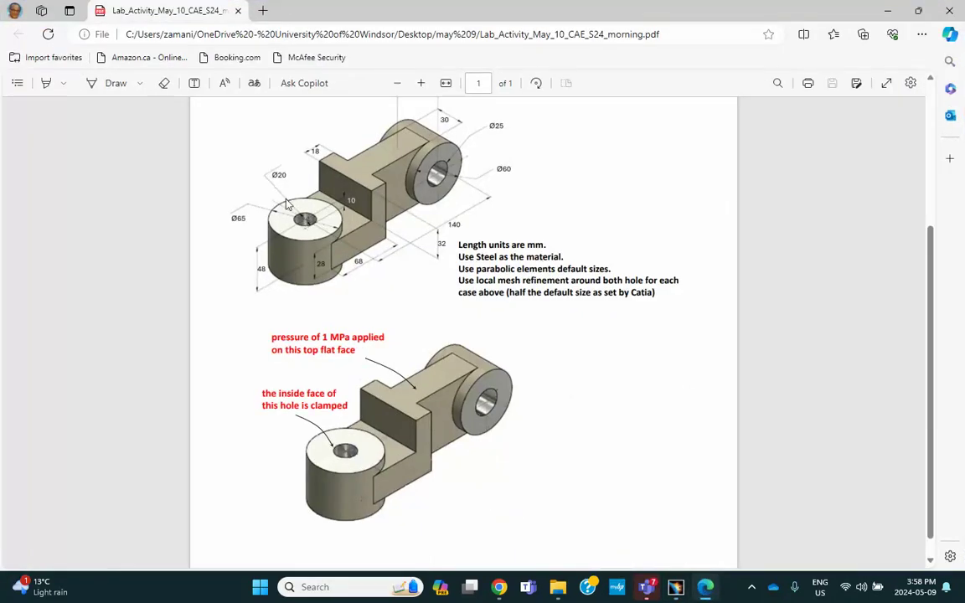
left_click(888, 10)
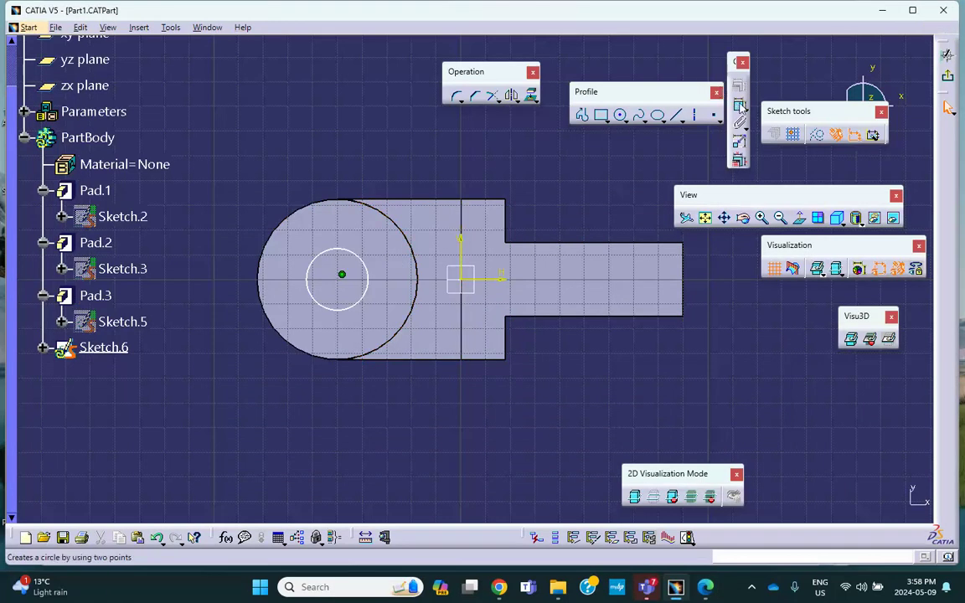
Step: Dimension the small circle to a 20 mm diameter and exit the sketcher
left_click(368, 263)
left_click(409, 161)
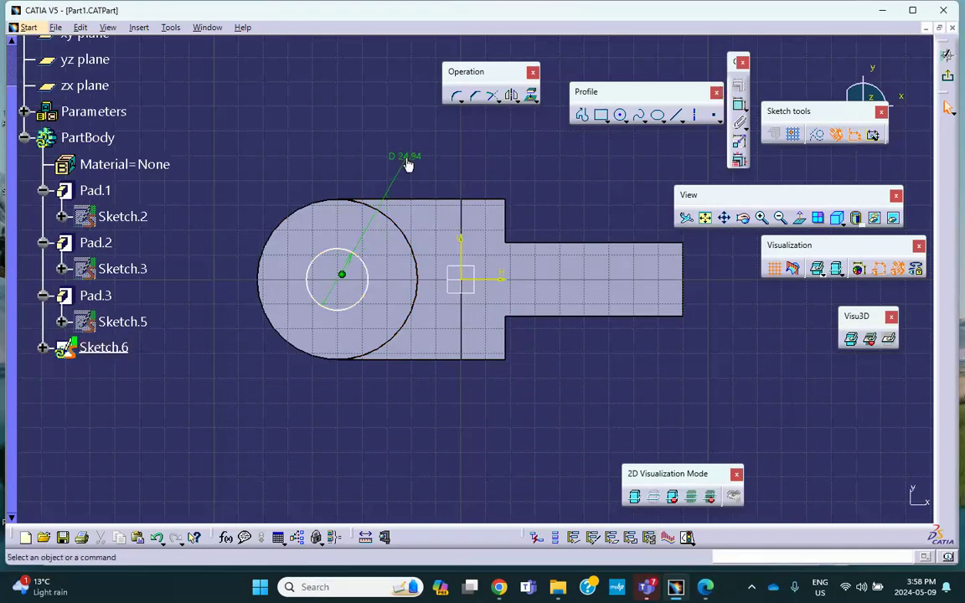
double_click(407, 156)
type("20")
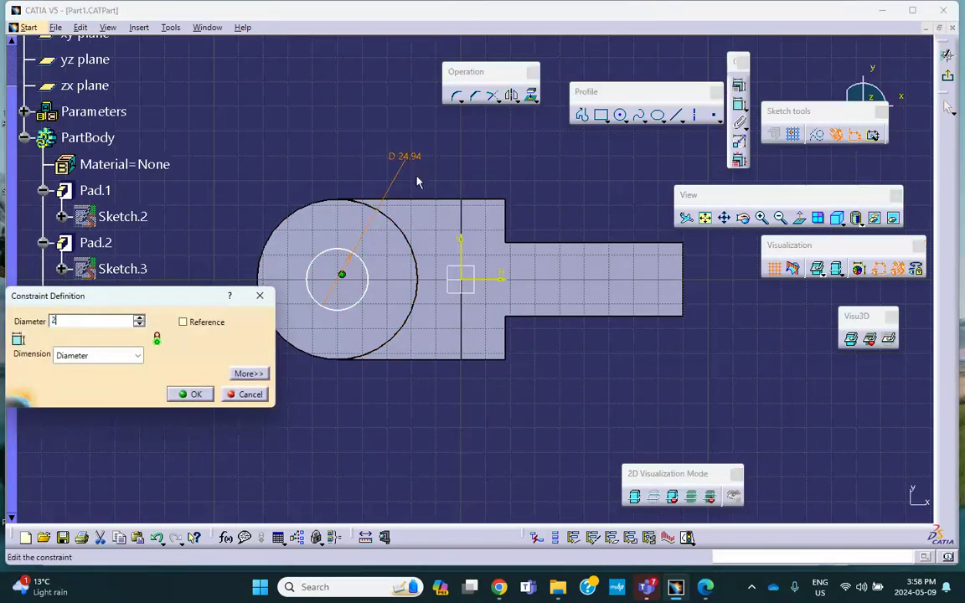
left_click(199, 396)
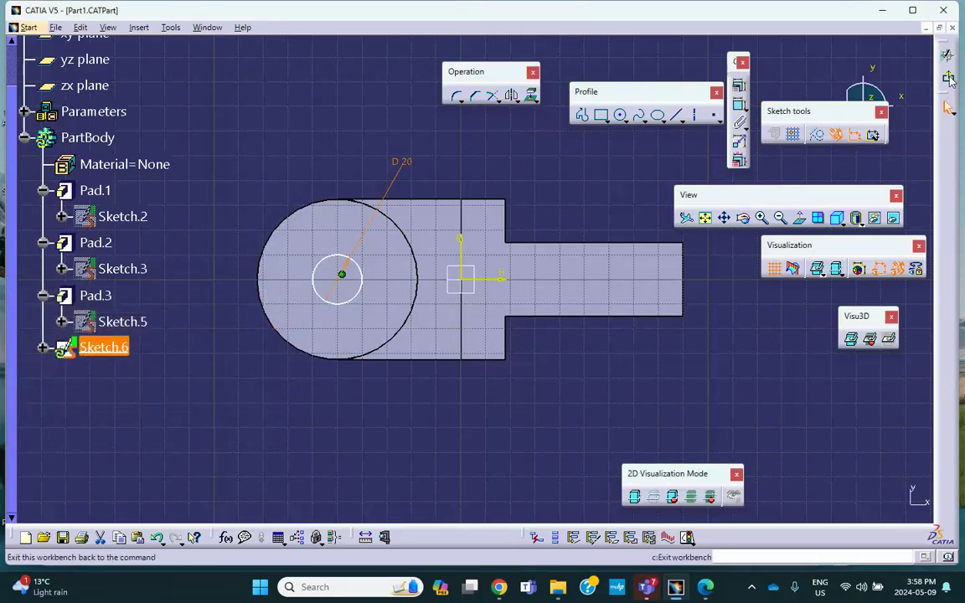
left_click(949, 79)
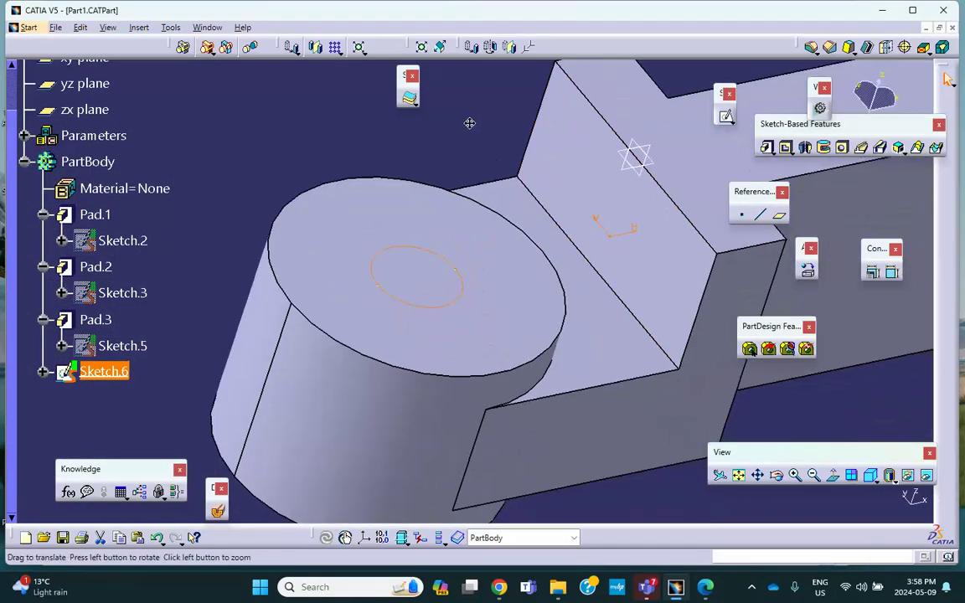
Step: Pocket the 20 mm circle Up to last to cut the hole through the cylinder
middle_click_drag(470, 123, 401, 146)
left_click(786, 147)
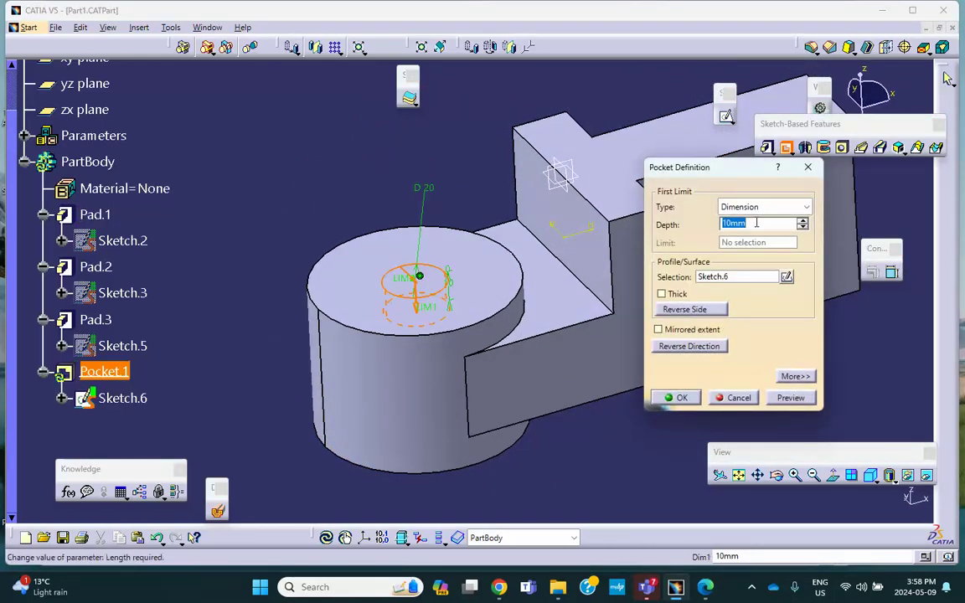
left_click(721, 206)
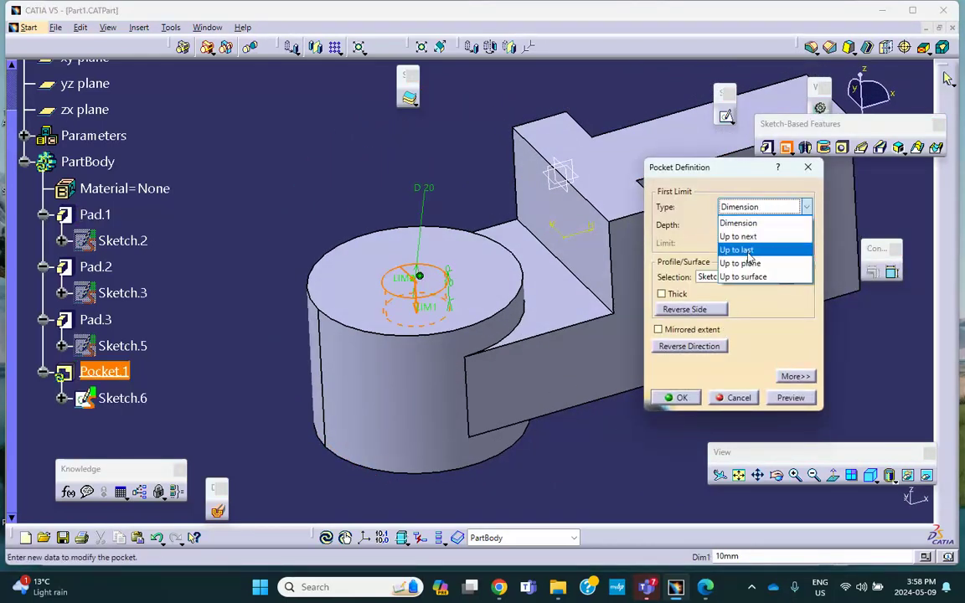
left_click(731, 248)
left_click(679, 398)
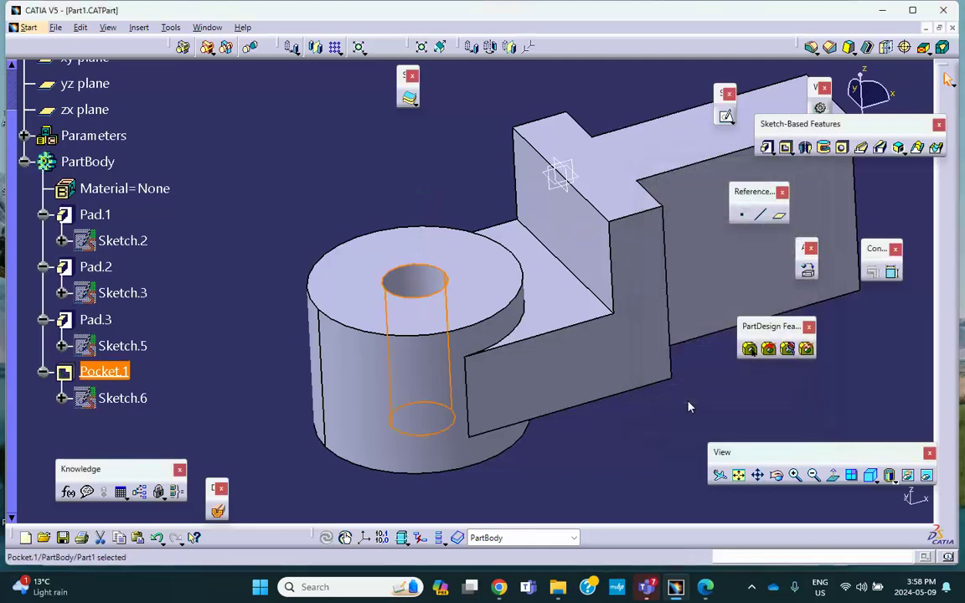
middle_click_drag(421, 211, 427, 469)
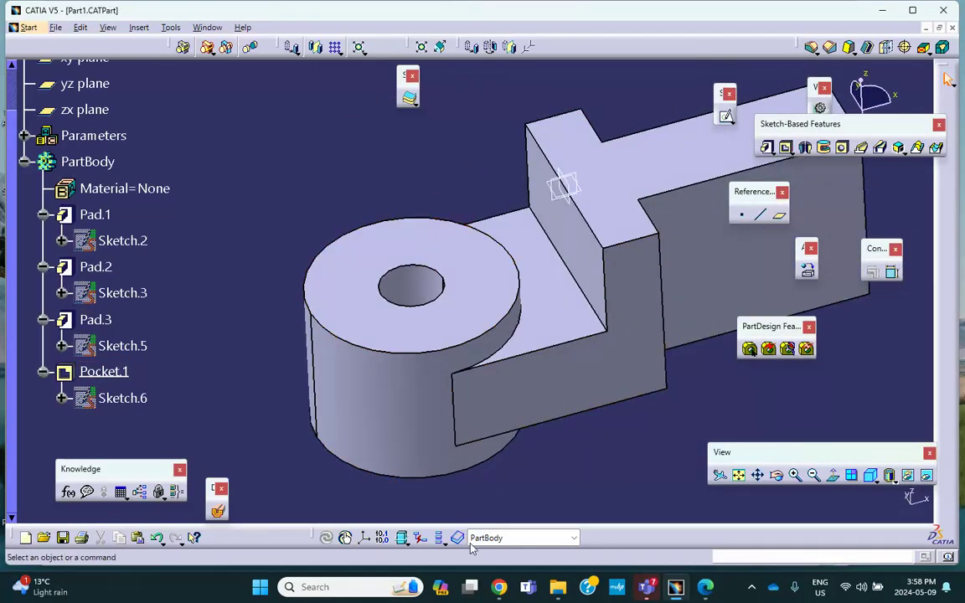
Step: Check the lab drawing, then start a new sketch on Pad.1's rear end face
left_click(705, 587)
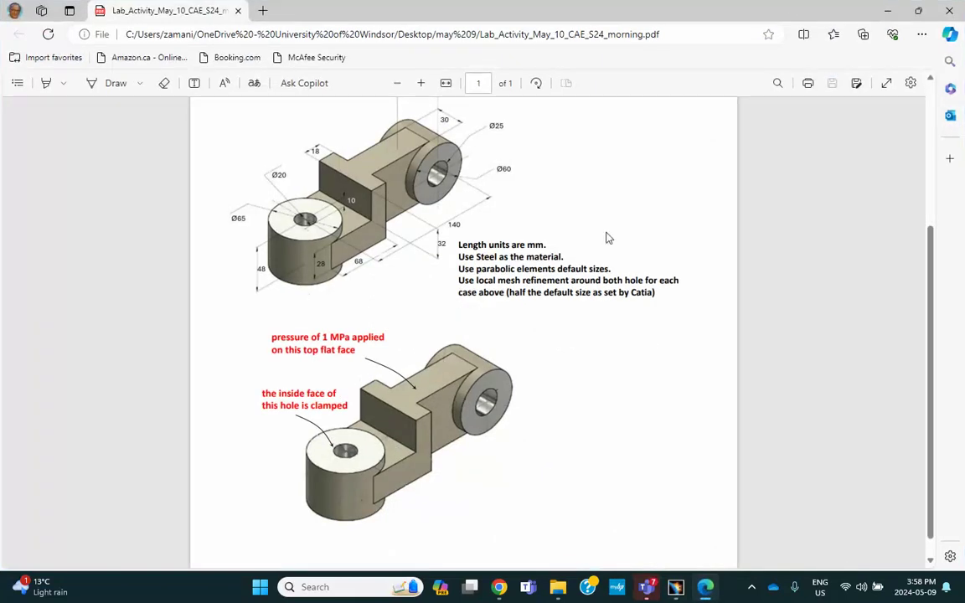
left_click(890, 11)
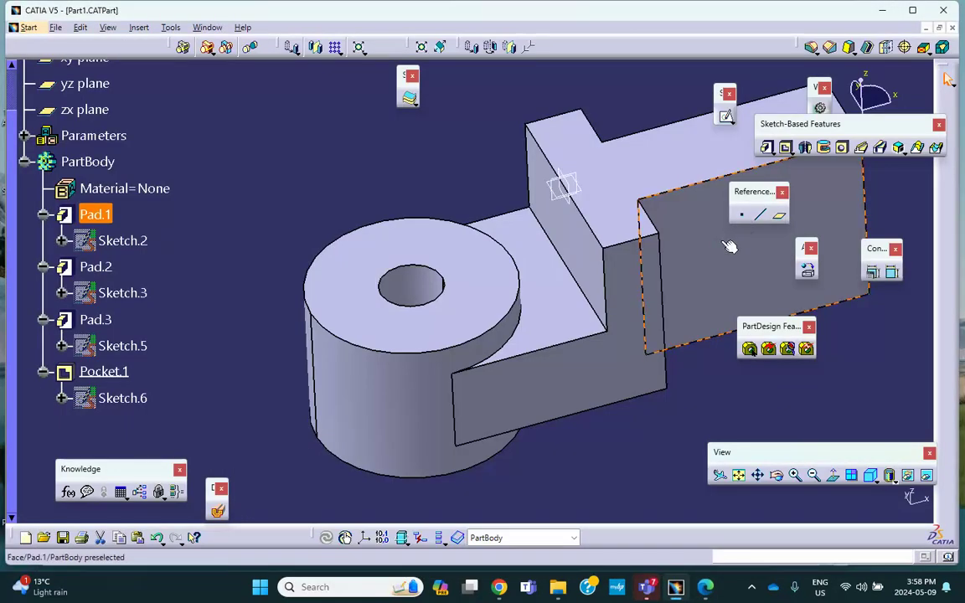
mouse_move(729, 245)
middle_mouse_down()
mouse_move(629, 215)
mouse_move(622, 189)
middle_mouse_up()
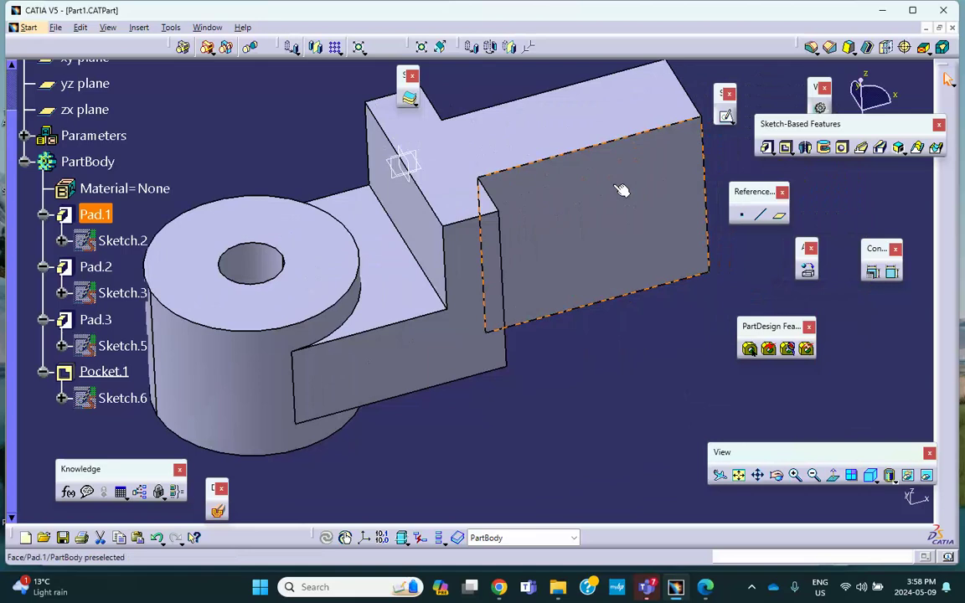
left_click(728, 120)
left_click(666, 196)
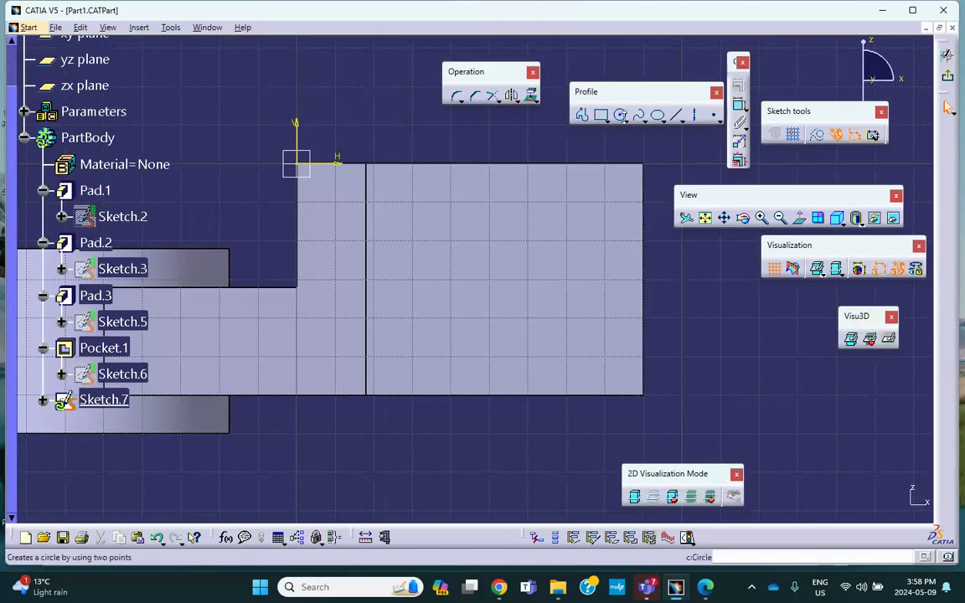
Step: Draw a circle in Sketch.7 with its centre near the face's right vertical edge
left_click(620, 120)
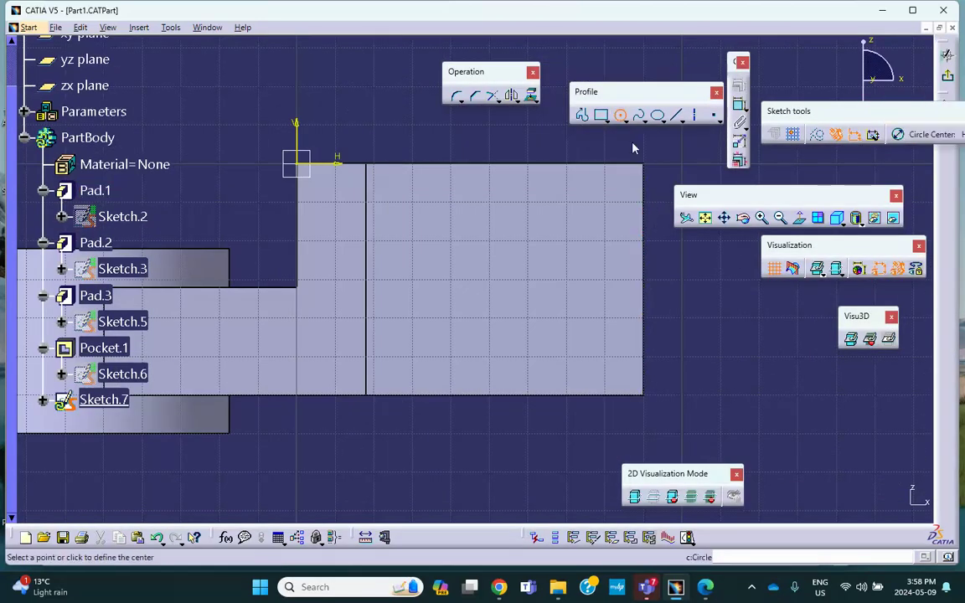
left_click(652, 276)
left_click(720, 318)
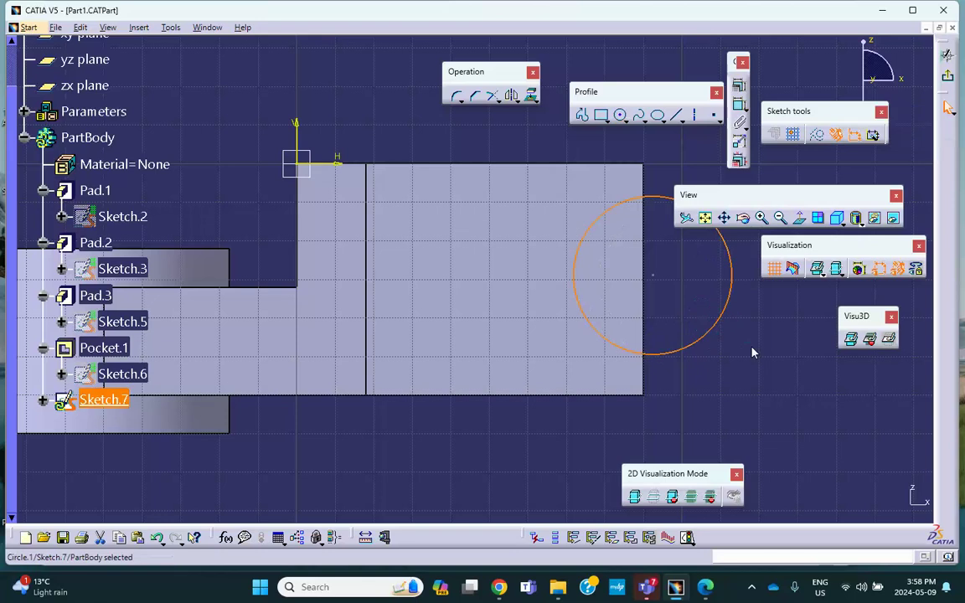
Step: Constrain the circle's centre coincident with the right vertical edge, then check the lab PDF
left_click(655, 278)
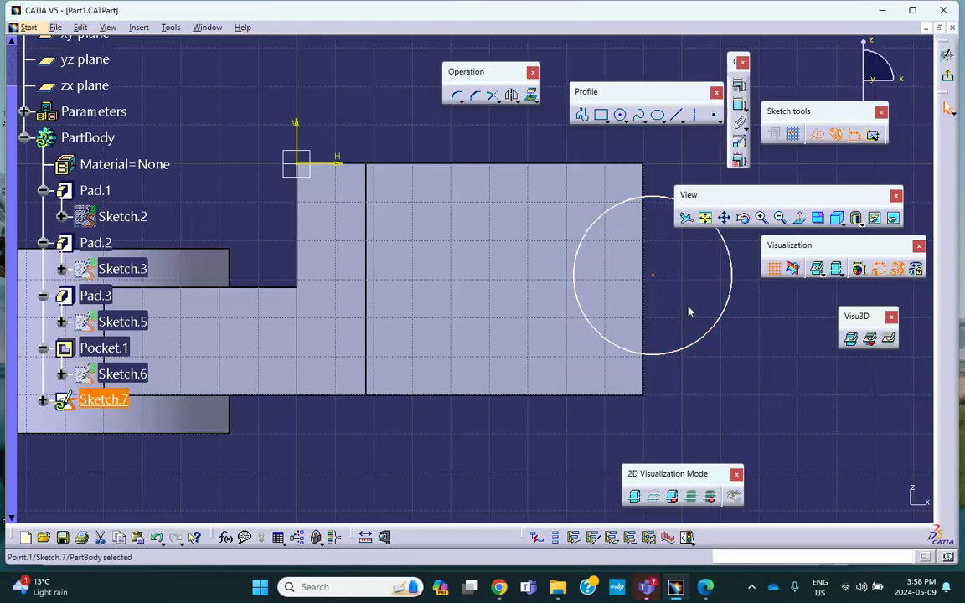
left_click(643, 305, "ctrl")
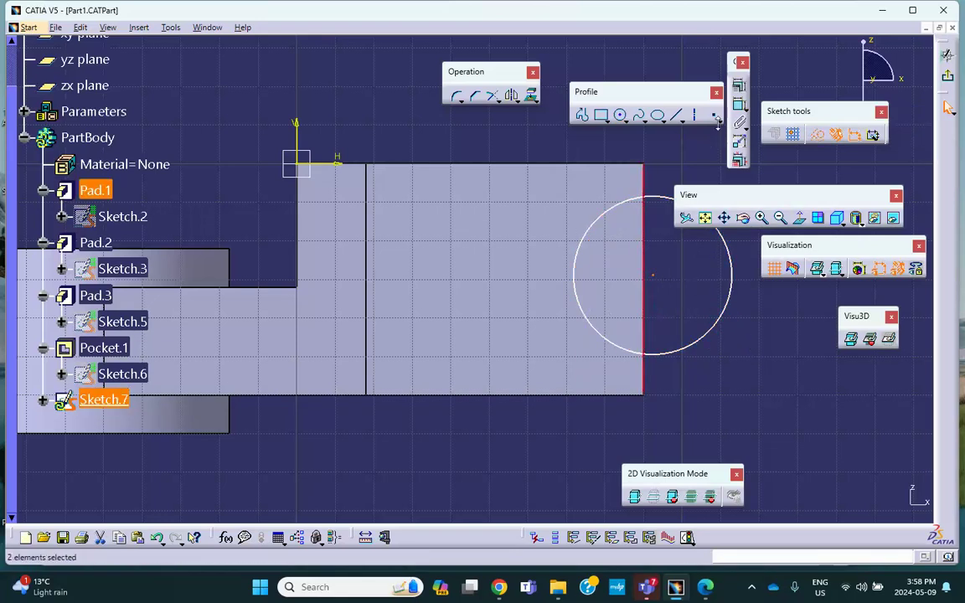
left_click(738, 102)
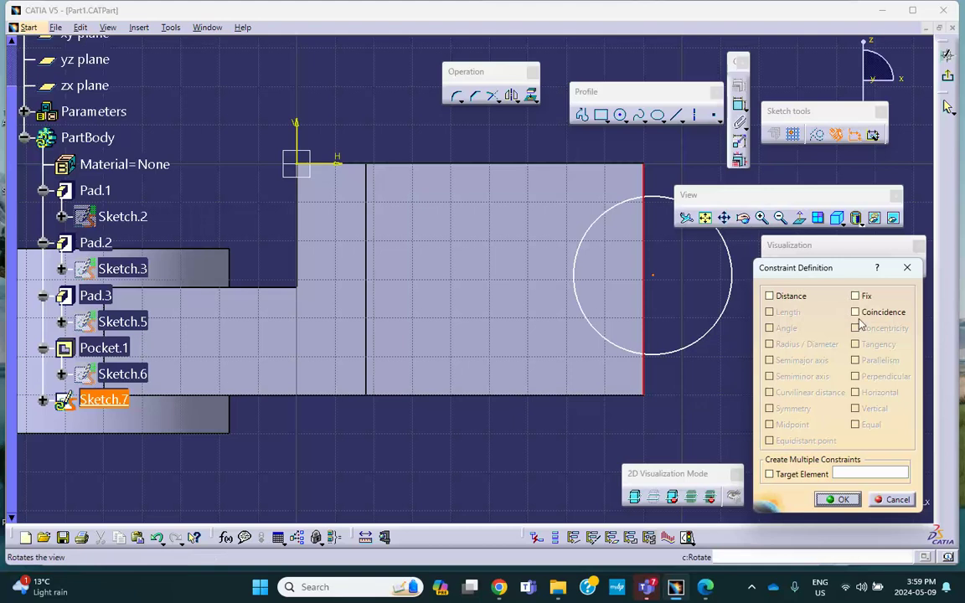
left_click(855, 311)
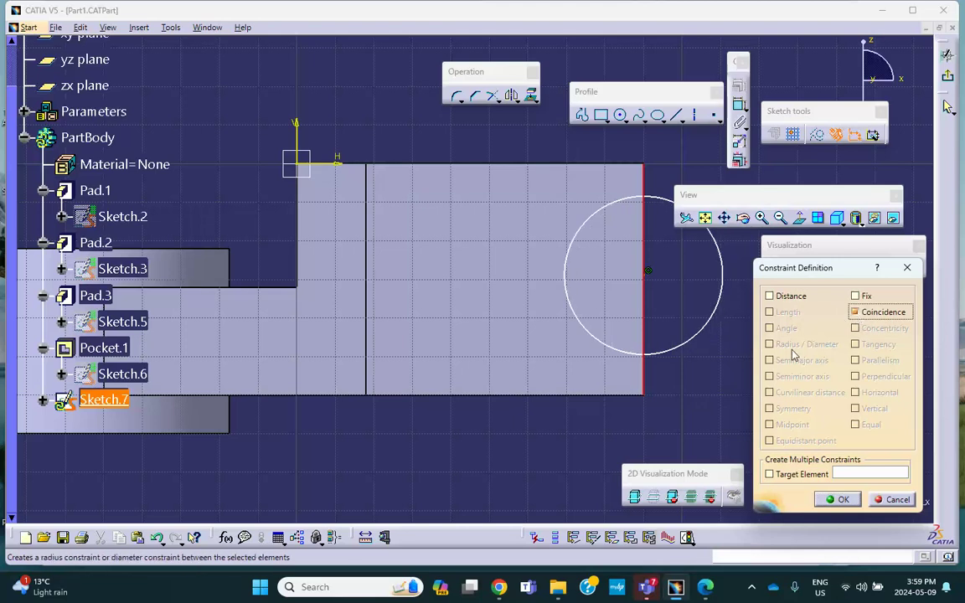
left_click(842, 499)
left_click(706, 587)
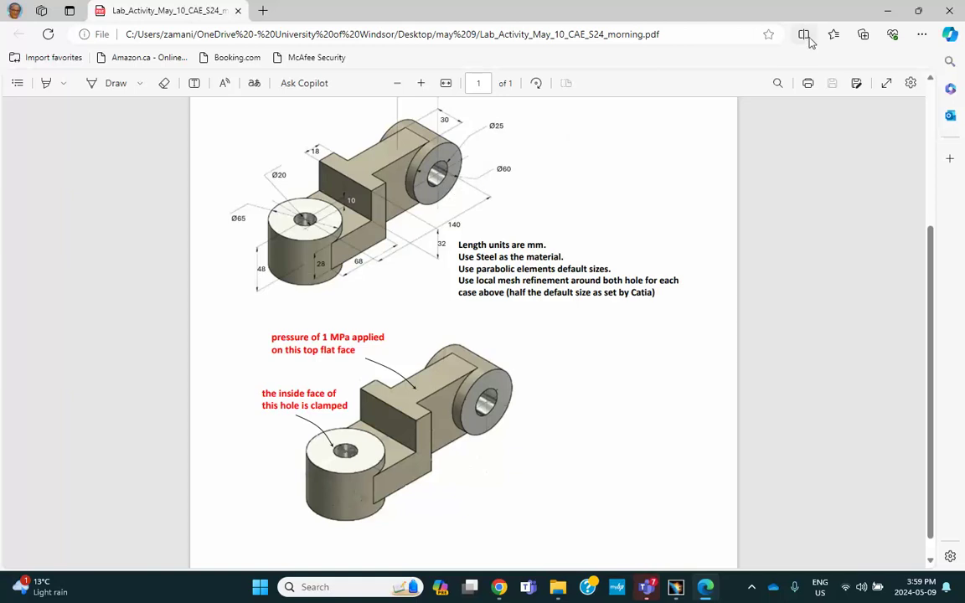
left_click(887, 10)
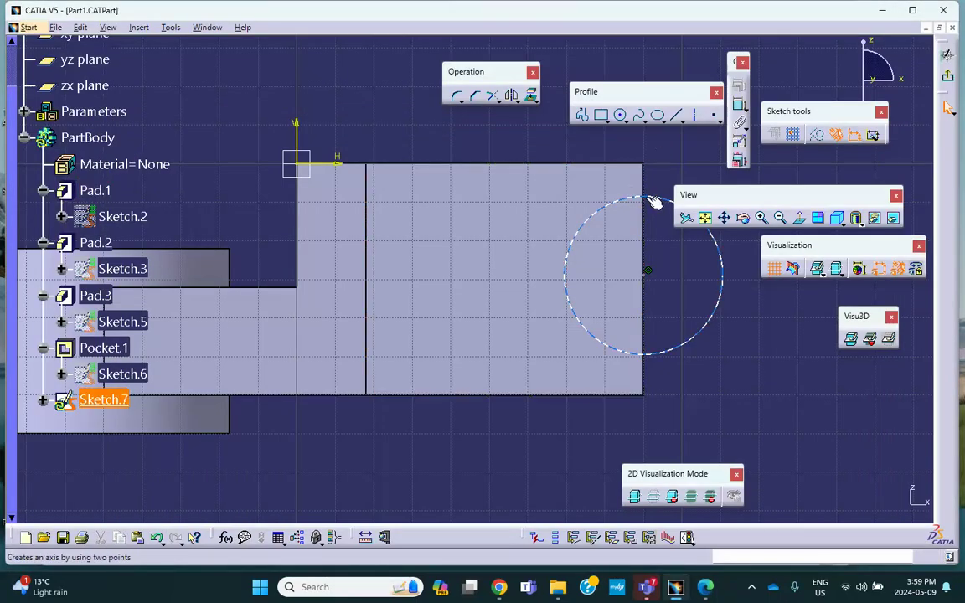
Step: Make the circle coincident with the top corner of the face's right edge
left_click(653, 201)
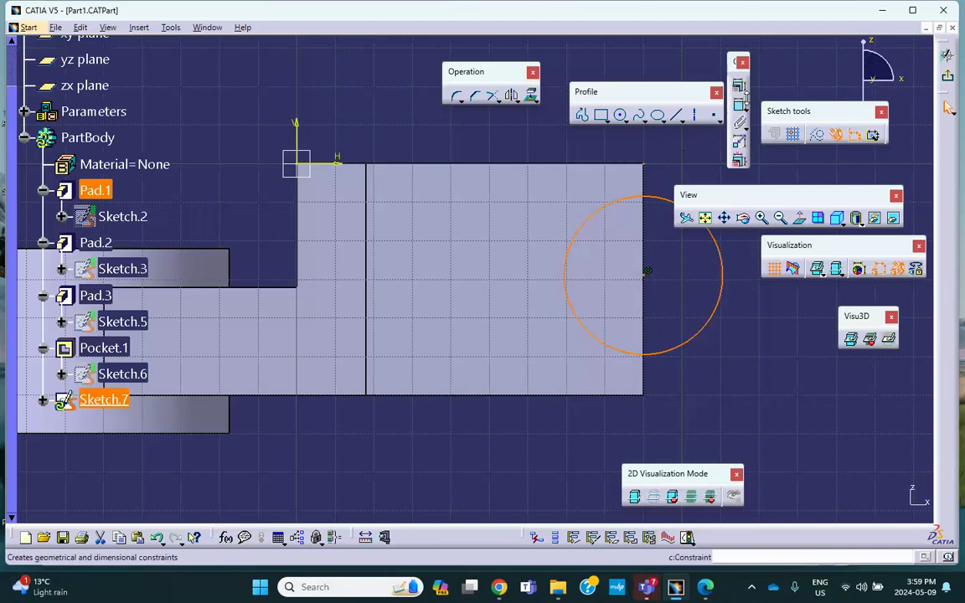
left_click(648, 271, "ctrl")
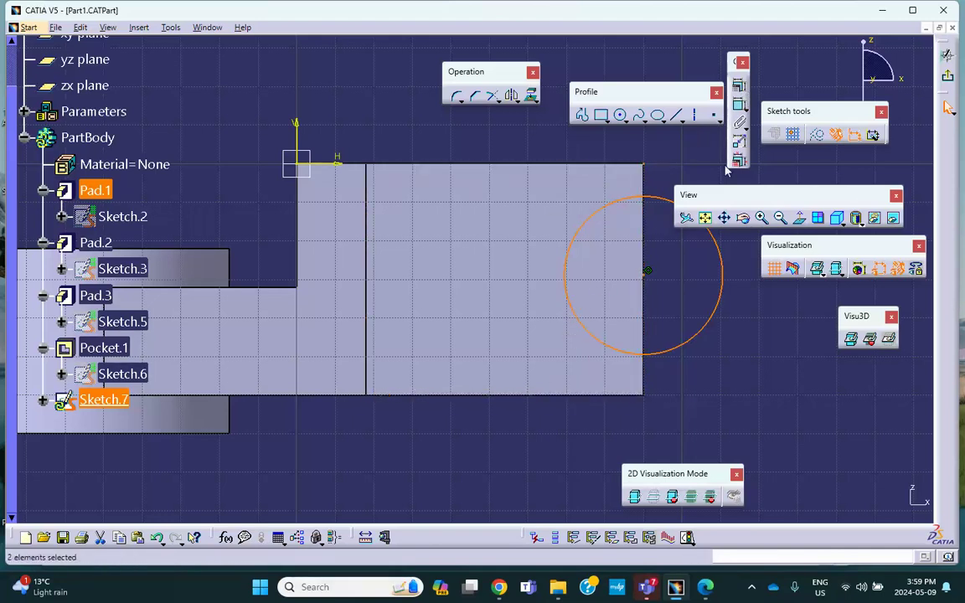
left_click(739, 85)
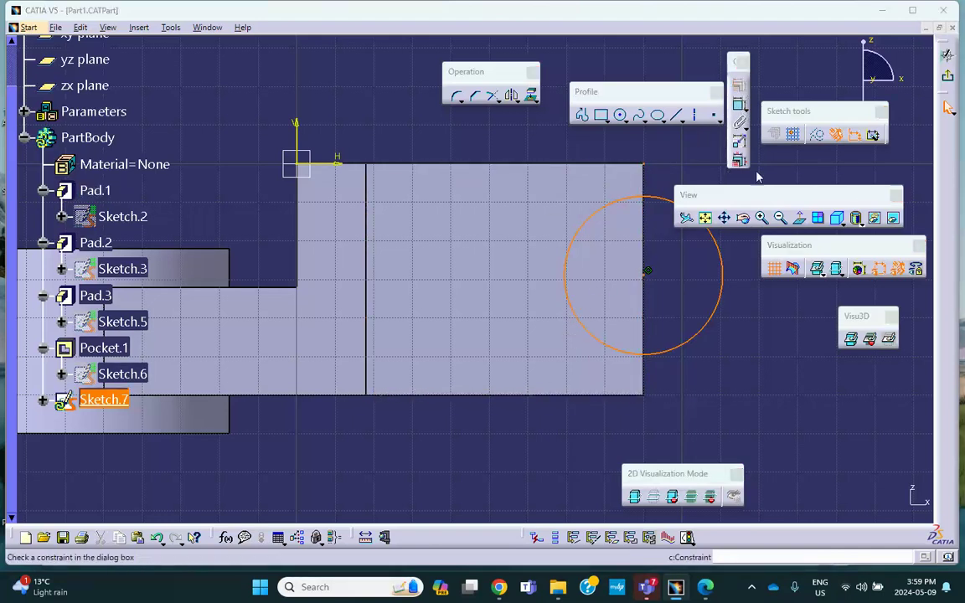
left_click(855, 311)
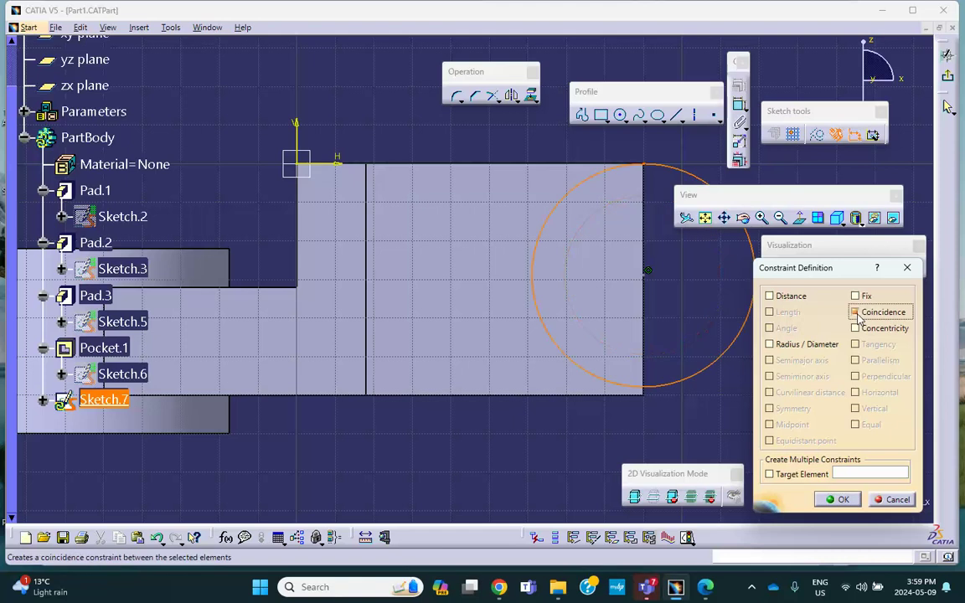
left_click(841, 501)
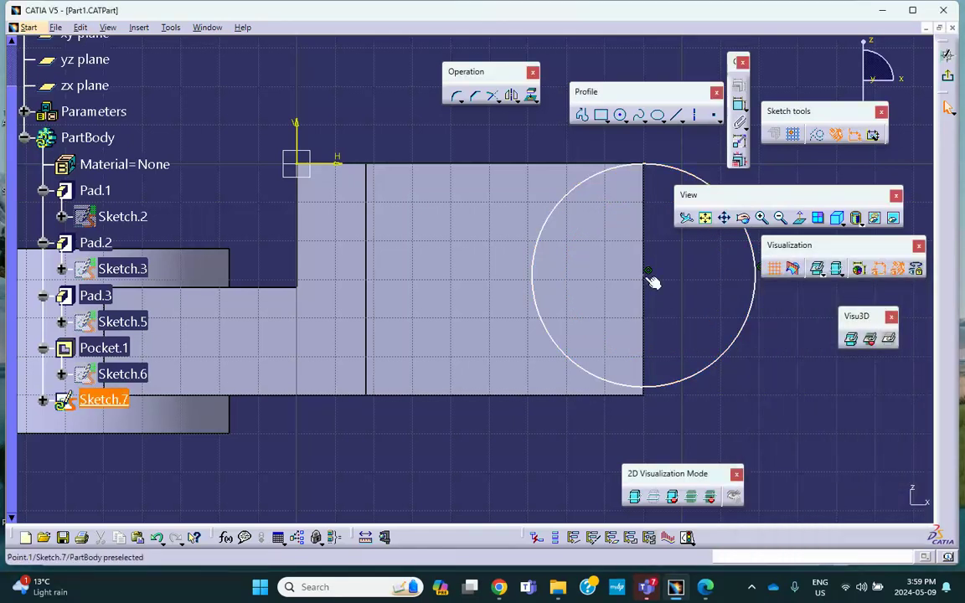
Step: Make the circle coincident with the bottom corner too, then view the lab PDF
left_click(688, 384)
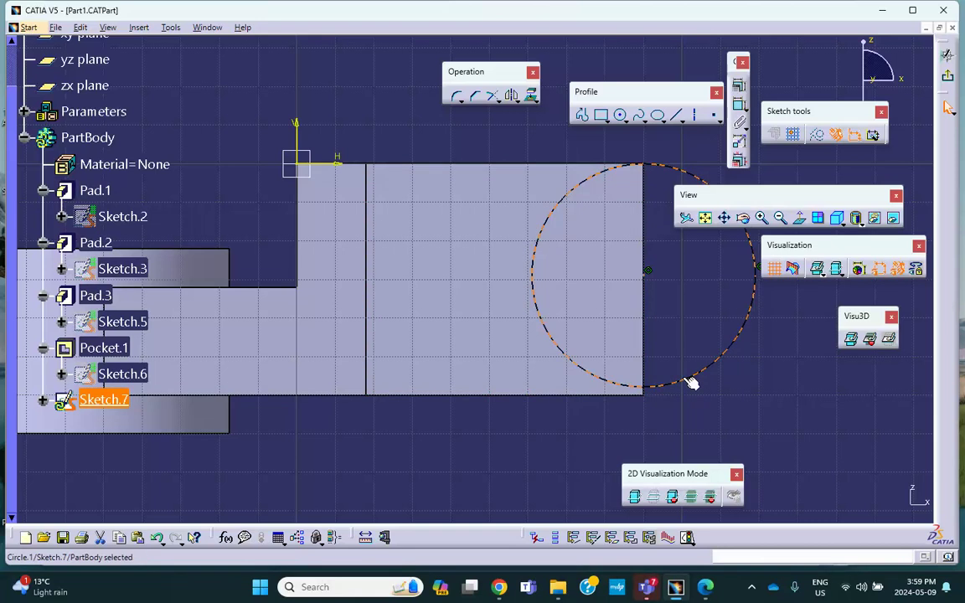
left_click(645, 395, "ctrl")
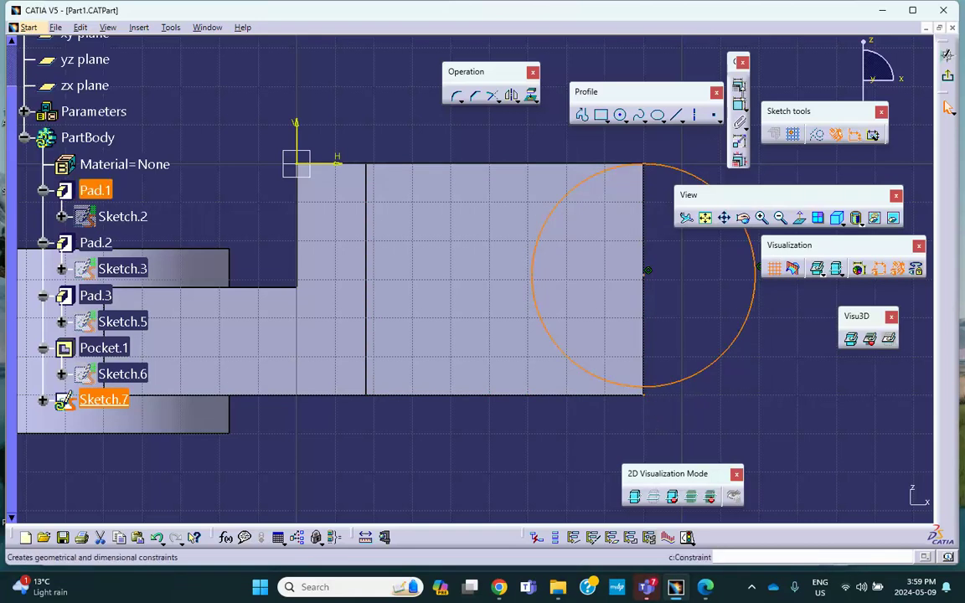
left_click(739, 85)
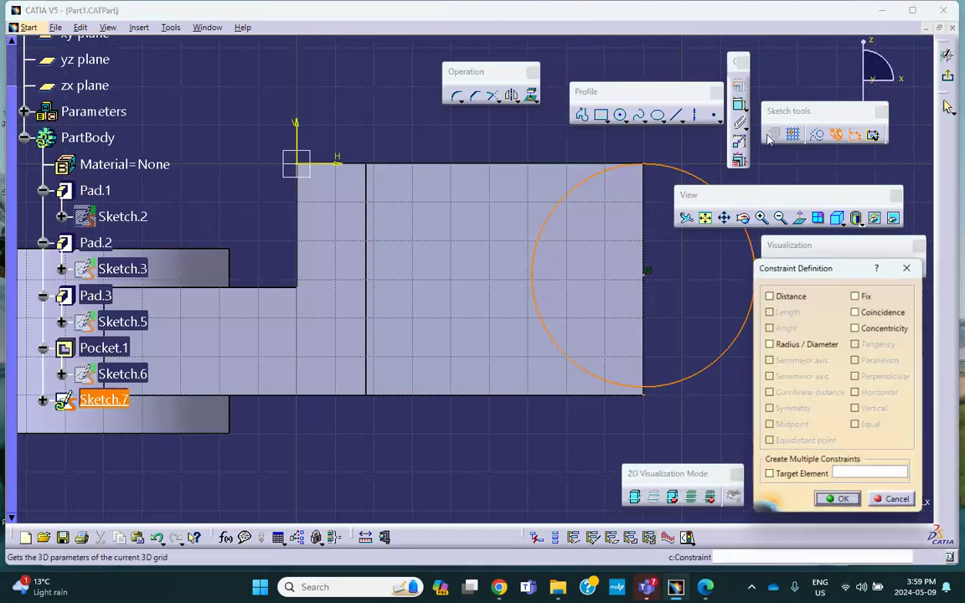
left_click(856, 327)
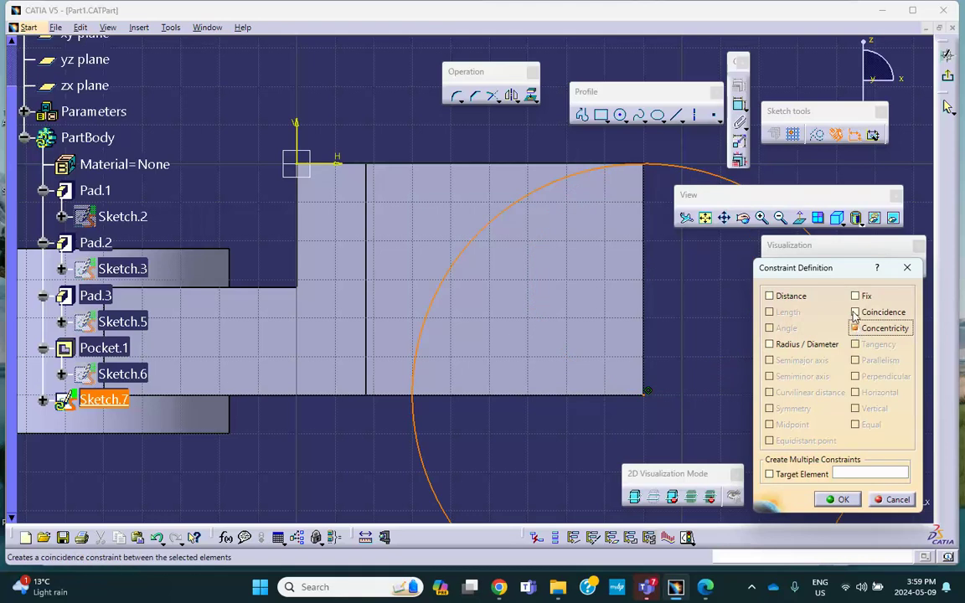
left_click(856, 312)
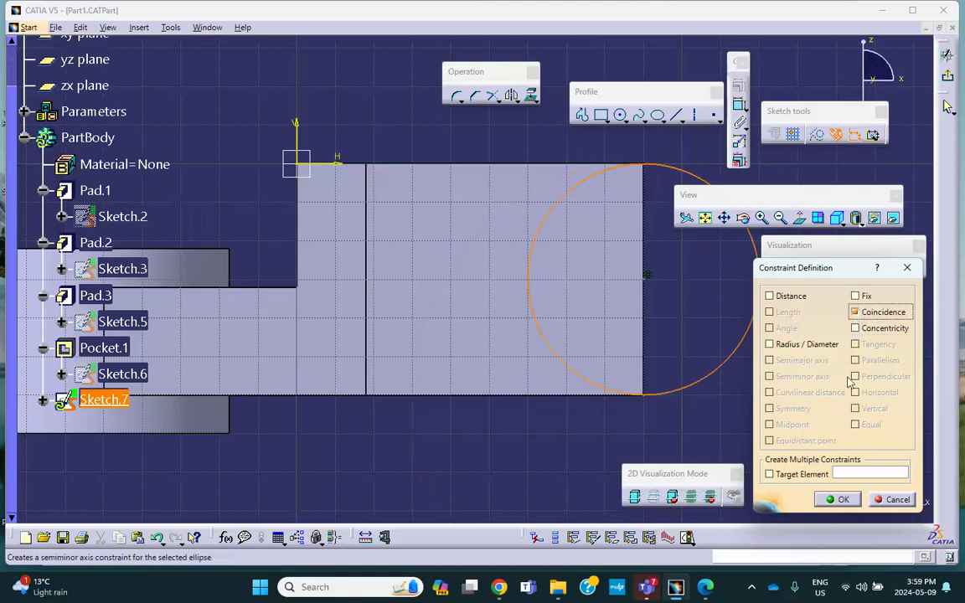
left_click(839, 499)
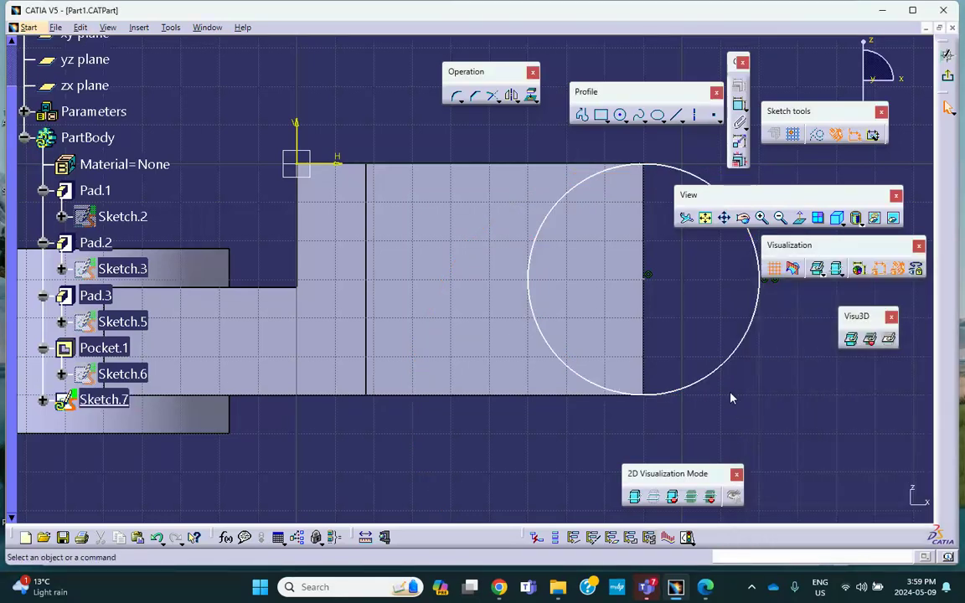
left_click(707, 589)
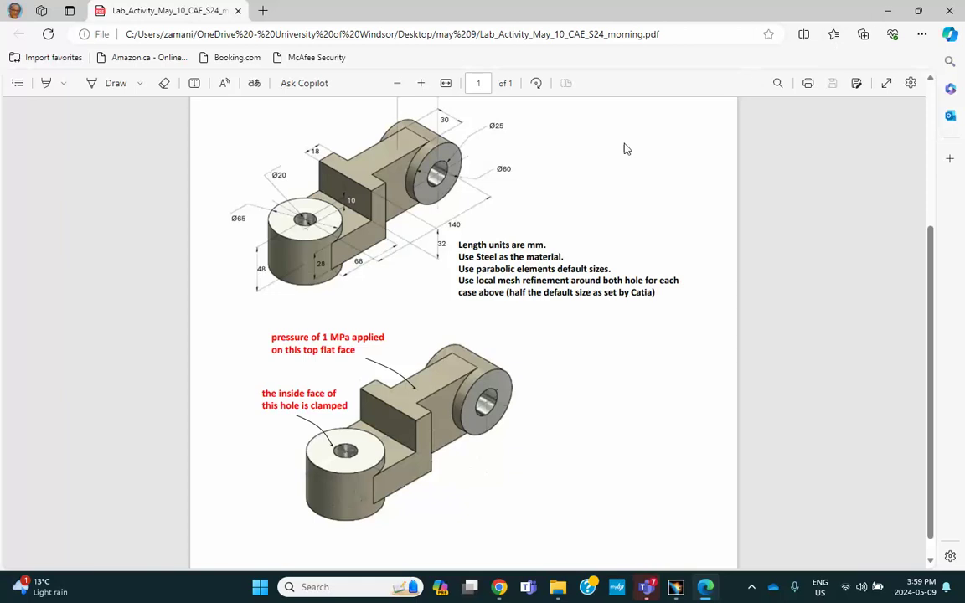
Step: Minimize the lab PDF to return to Sketch.7 in CATIA
left_click(887, 10)
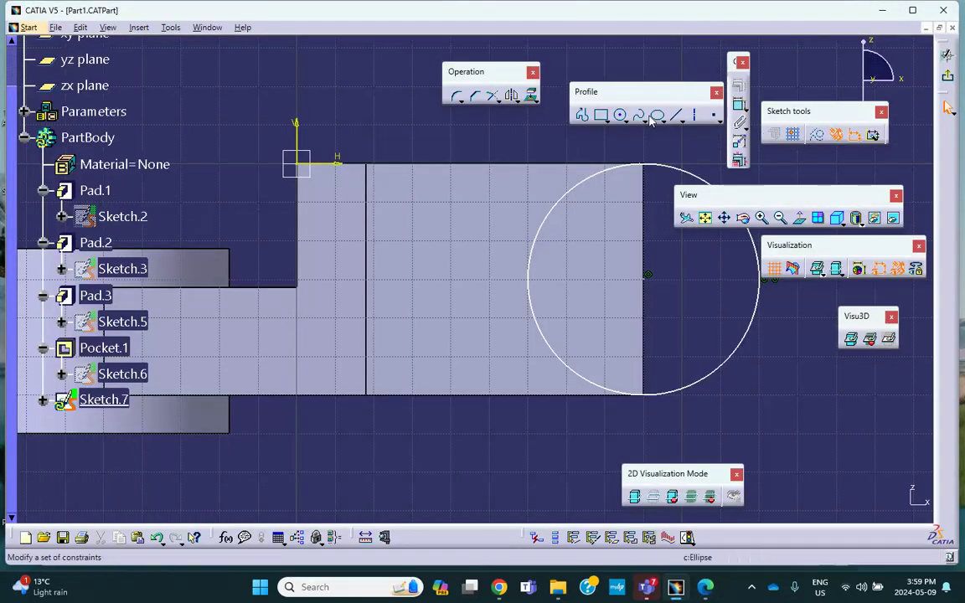
Step: Draw a second, smaller circle centred on the edge midpoint
left_click(620, 115)
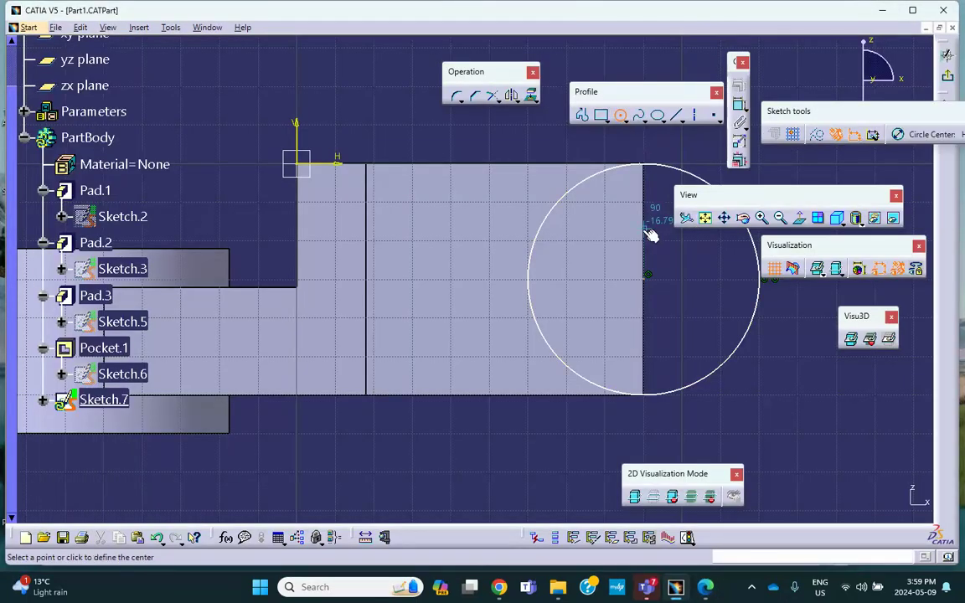
left_click(647, 274)
left_click(685, 312)
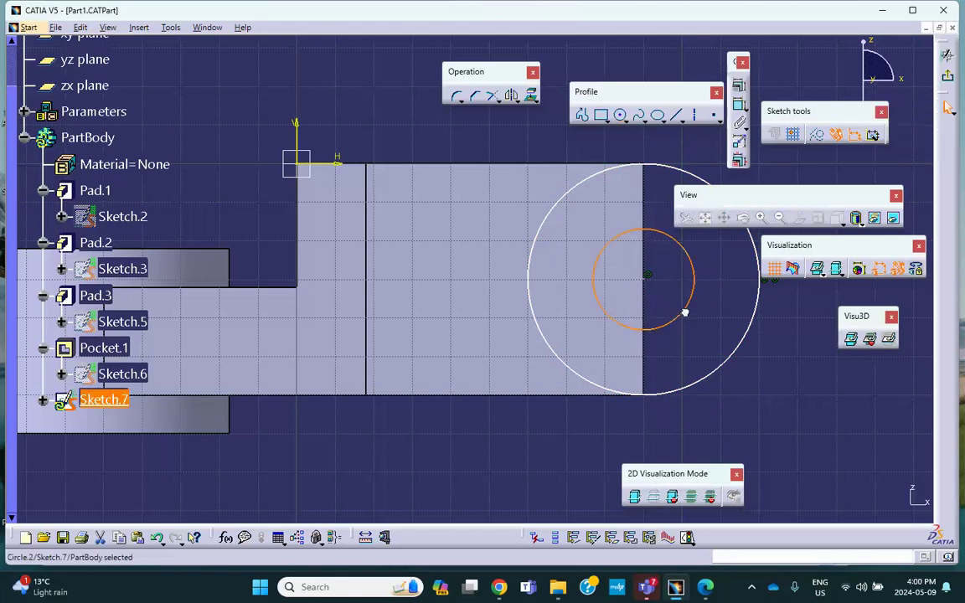
Step: Dimension the inner circle to 25 mm diameter and exit the sketcher
left_click(639, 230)
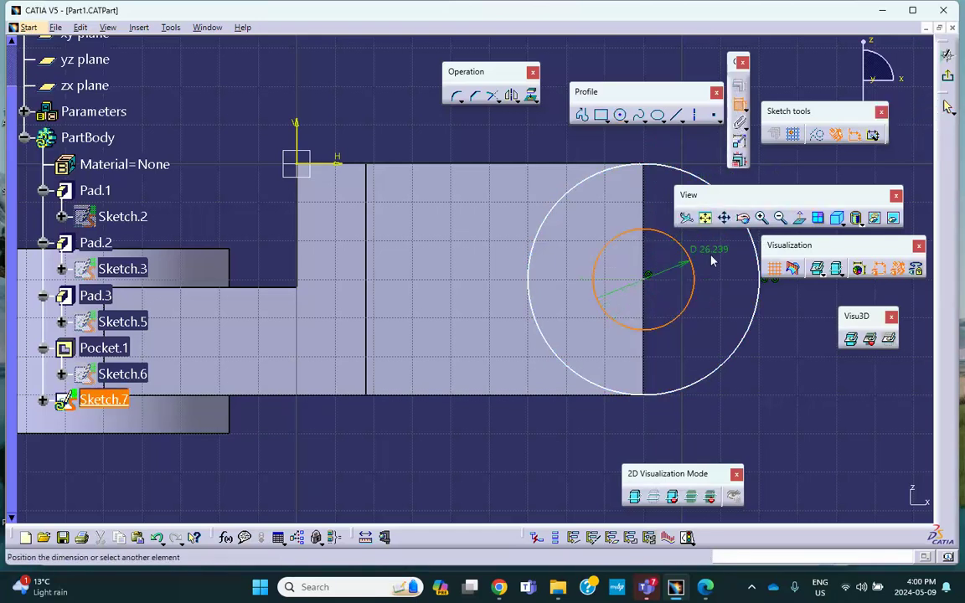
left_click(711, 250)
double_click(711, 249)
type("2")
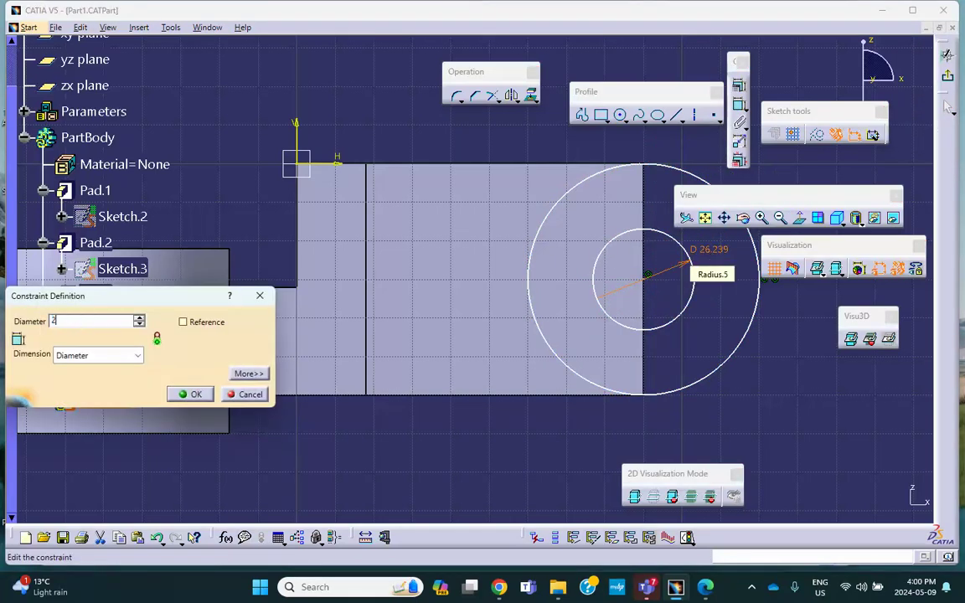
type("5")
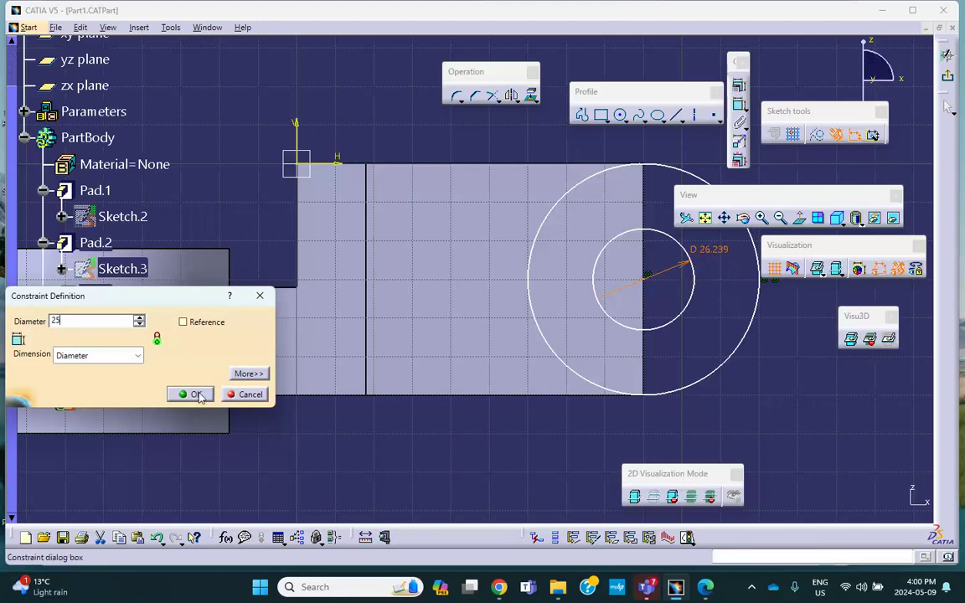
left_click(190, 394)
left_click(948, 56)
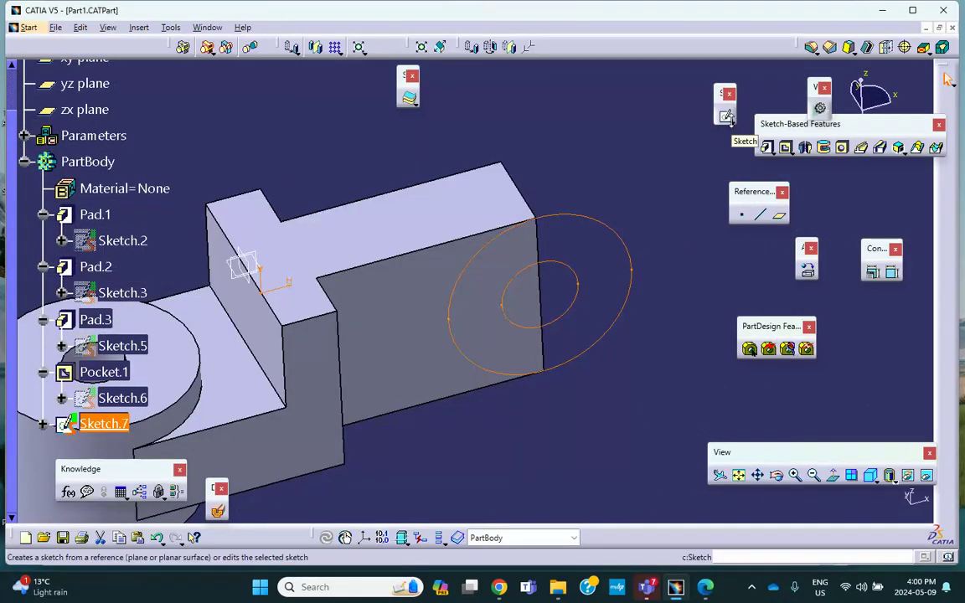
Step: Reopen Sketch.7, delete the 25 mm inner circle, exit, and view the lab drawing
left_click(611, 229)
double_click(549, 259)
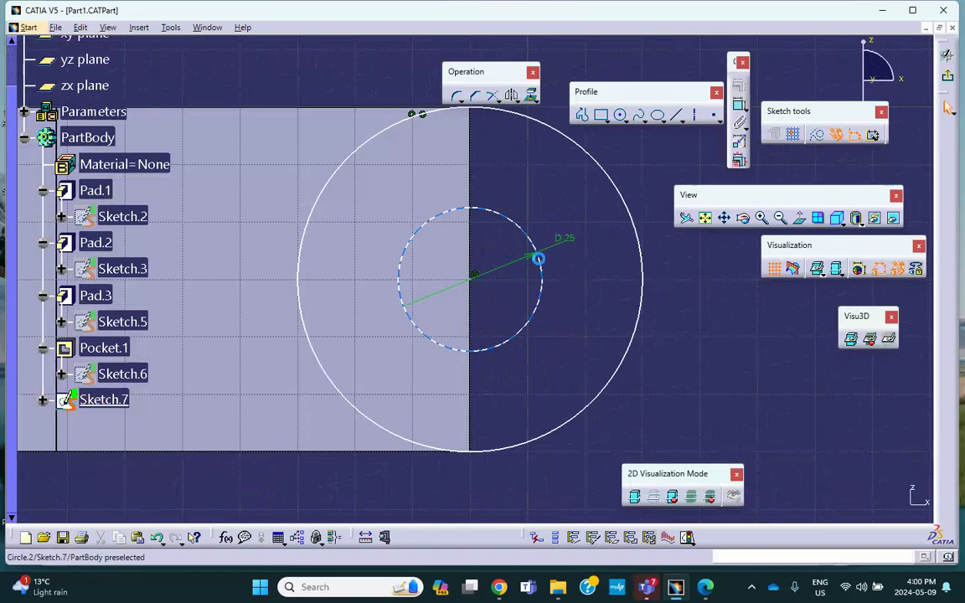
left_click(545, 250)
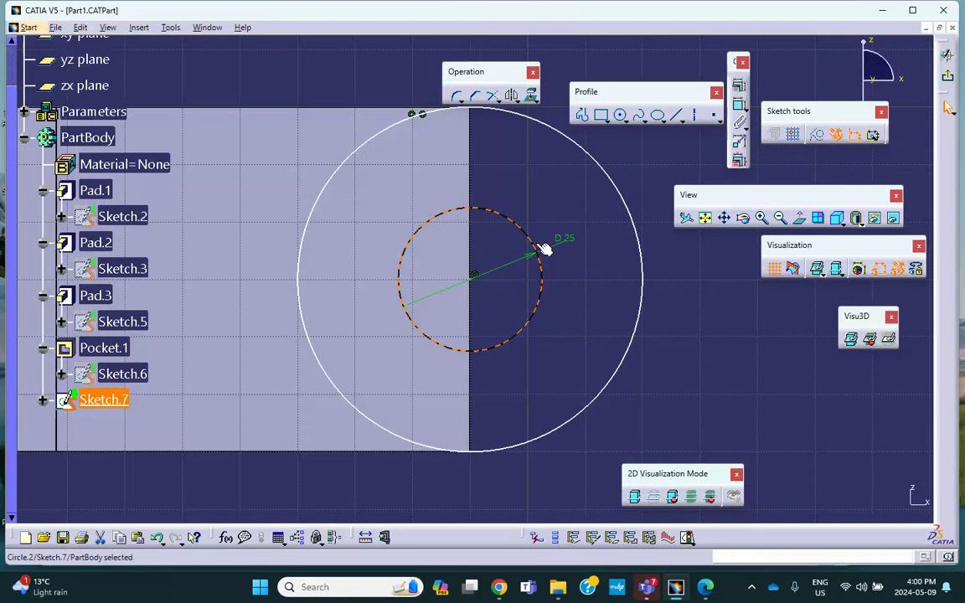
key("Delete")
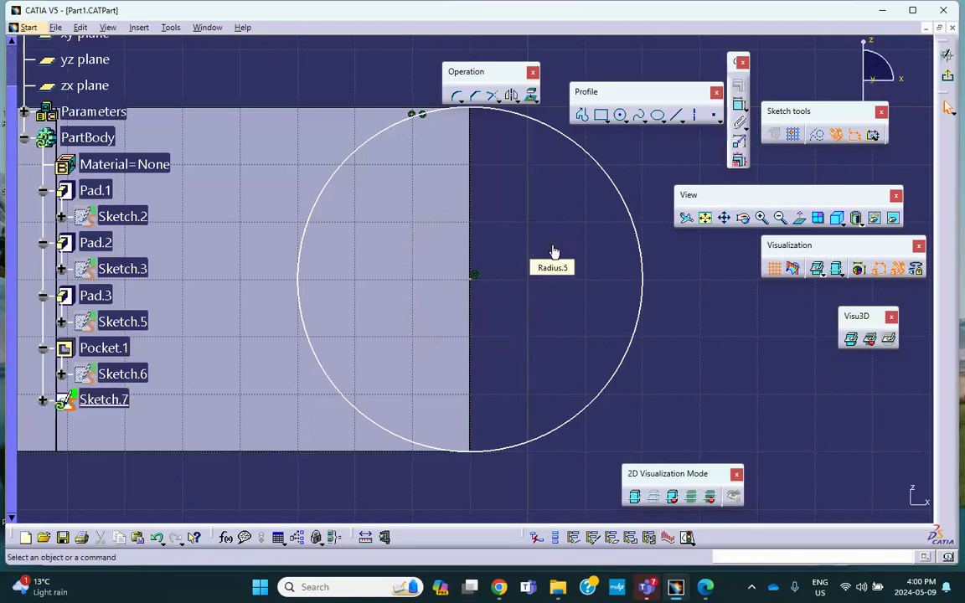
left_click(739, 161)
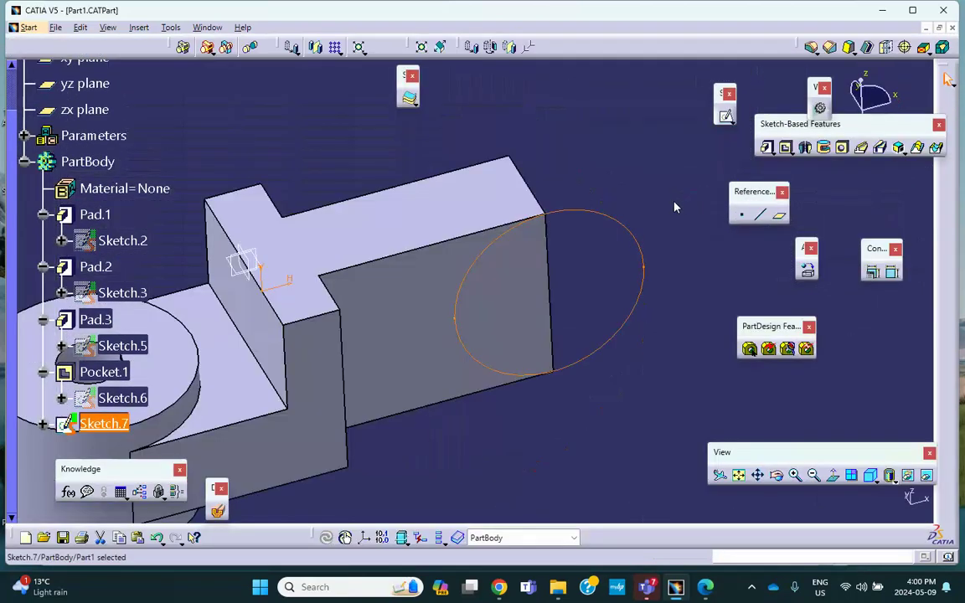
left_click(709, 590)
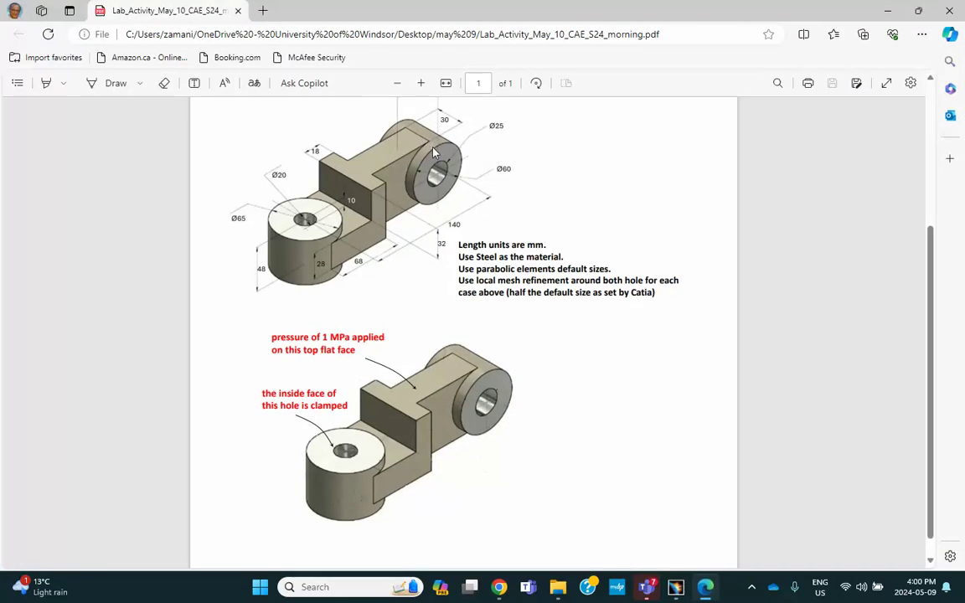
scroll(434, 152, "up", 2)
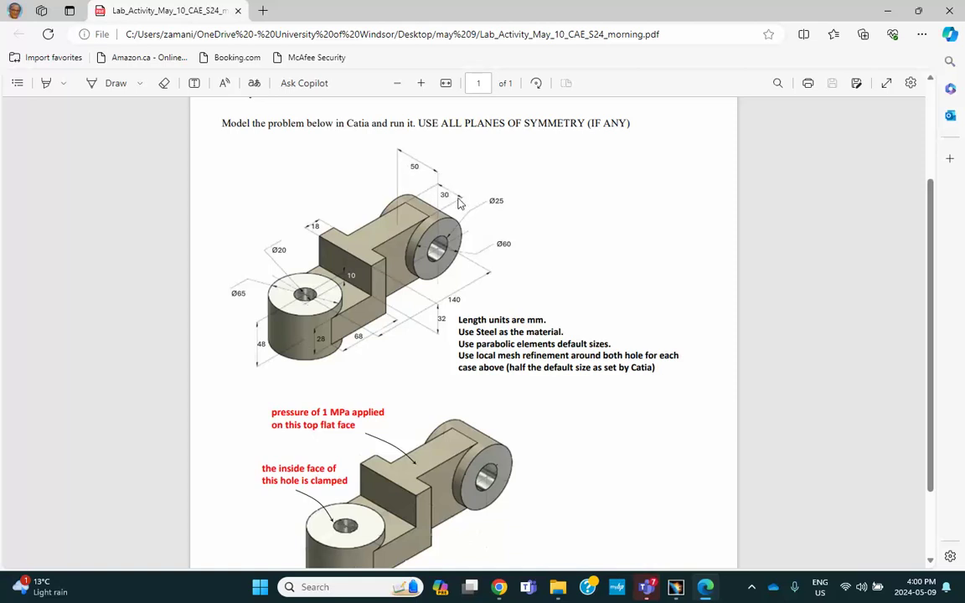
left_click(889, 10)
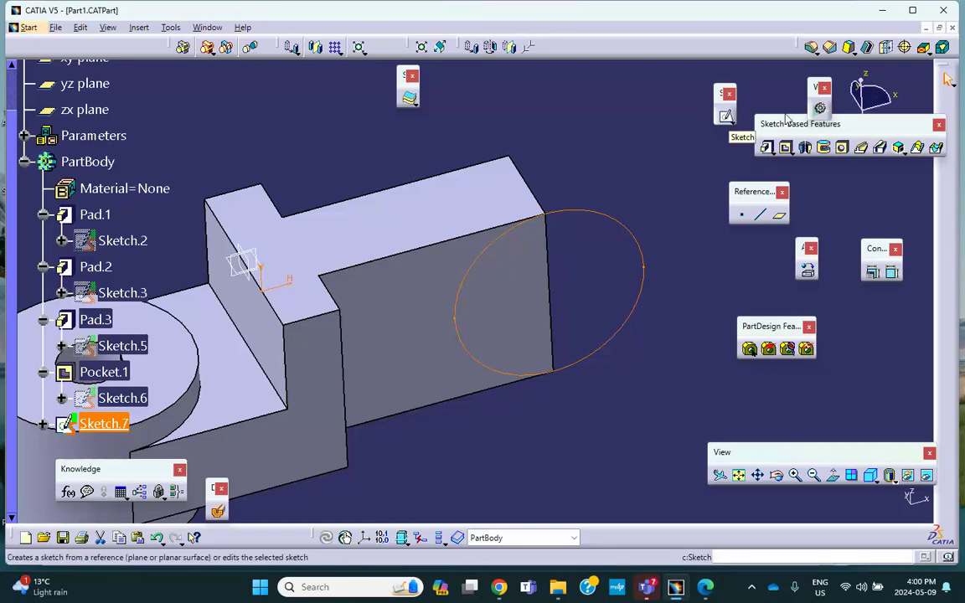
Step: Pad Sketch.7 into Pad.4 with a 10 mm first limit and 40 mm second limit
left_click(769, 149)
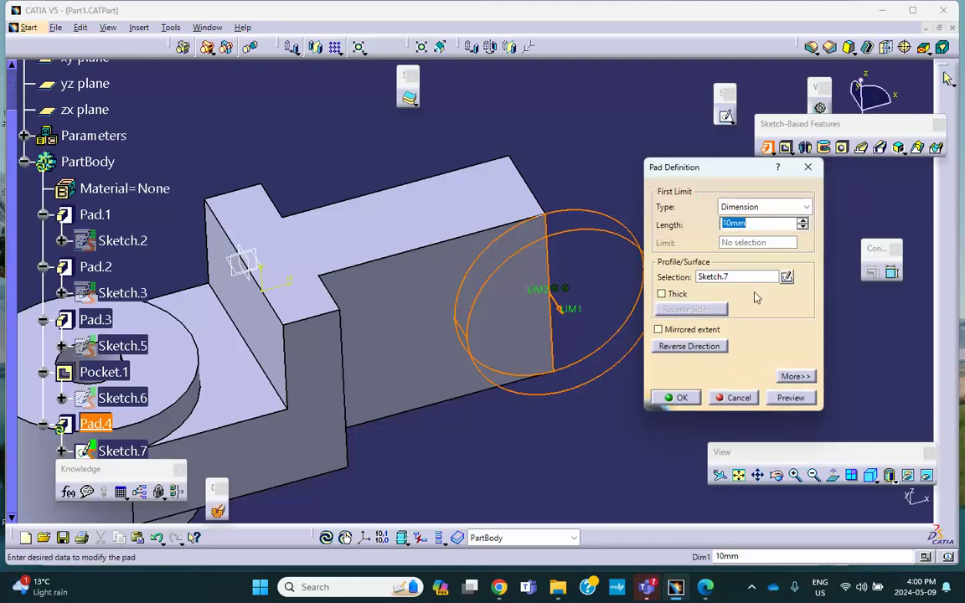
left_click(795, 376)
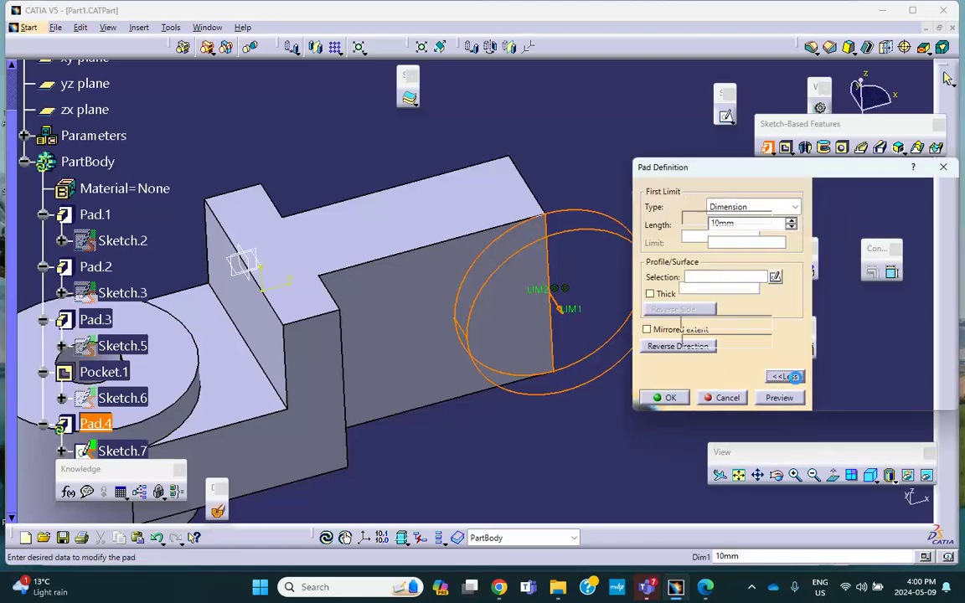
double_click(880, 222)
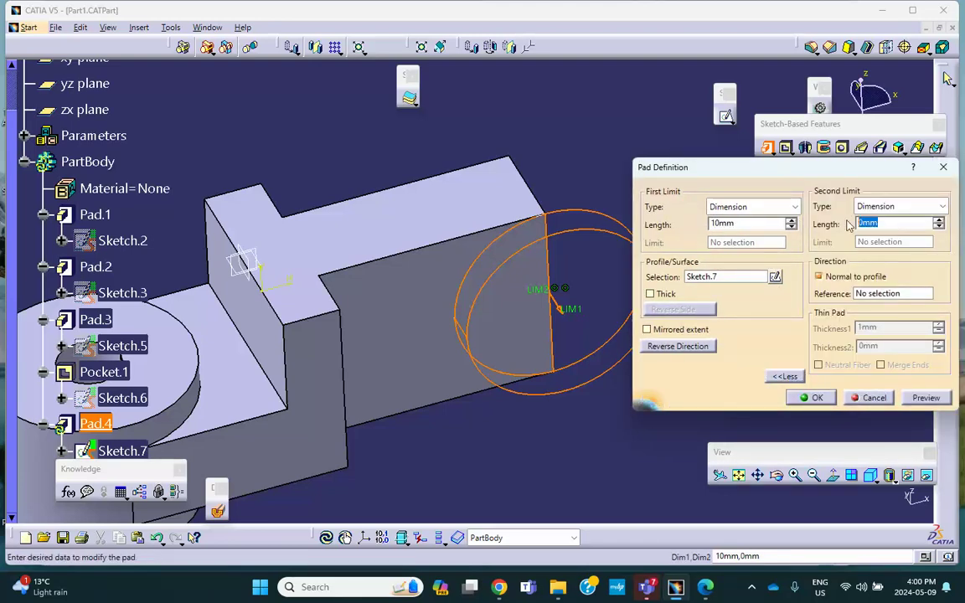
type("4")
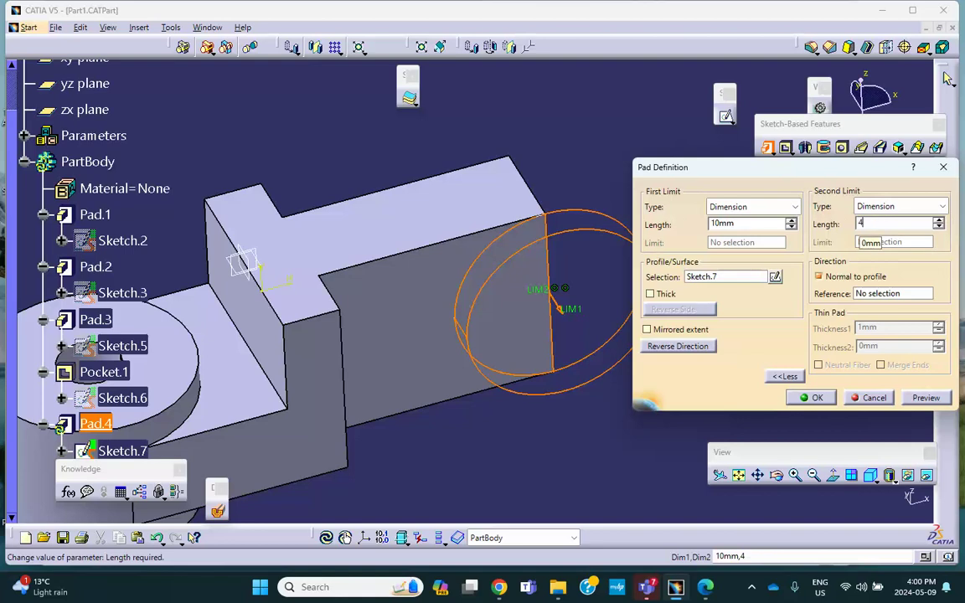
type("0")
left_click(811, 398)
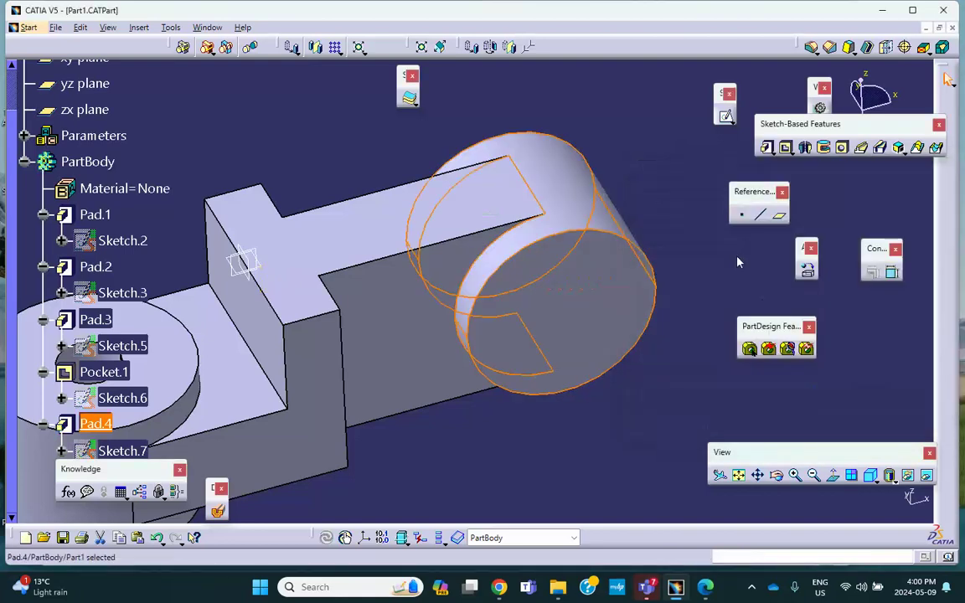
left_click(634, 175)
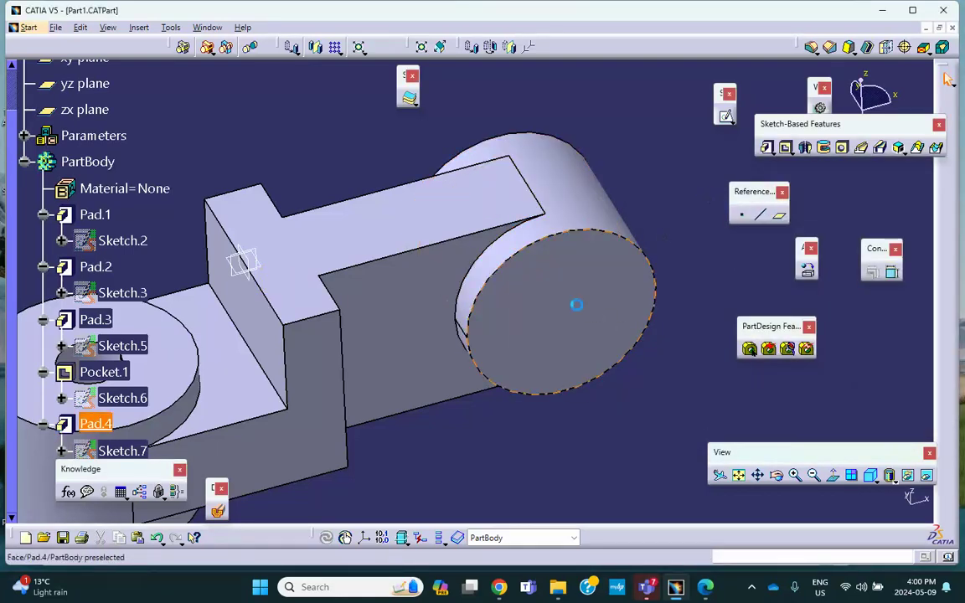
Step: Start a new sketch on the cylinder's end face and draw a circle inside it
left_click(577, 305)
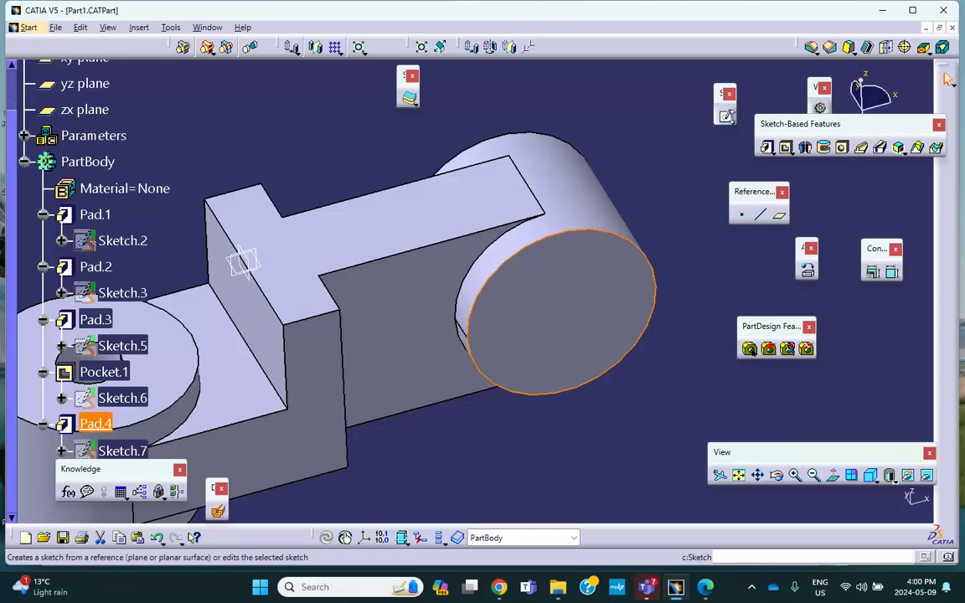
left_click(726, 117)
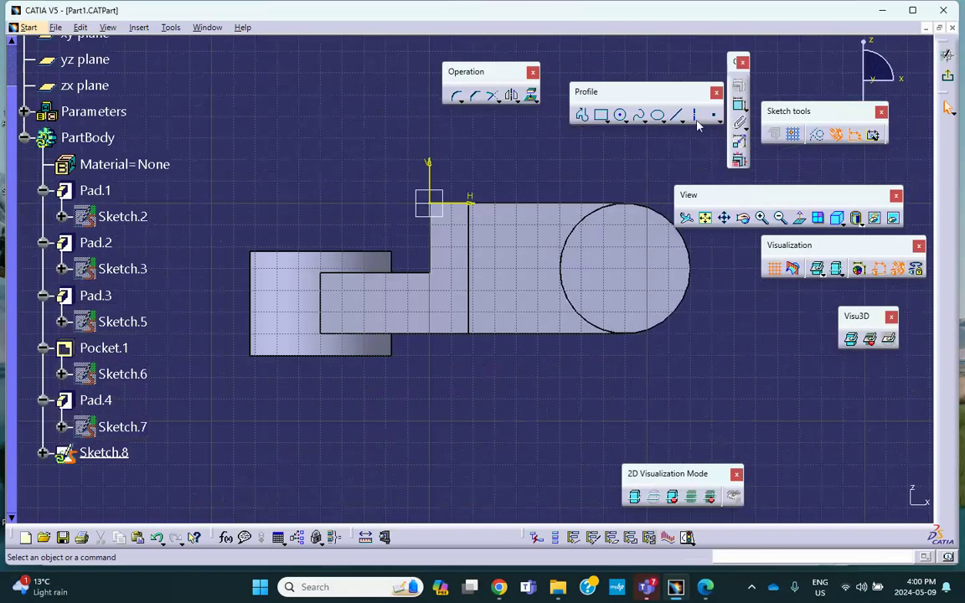
left_click(620, 114)
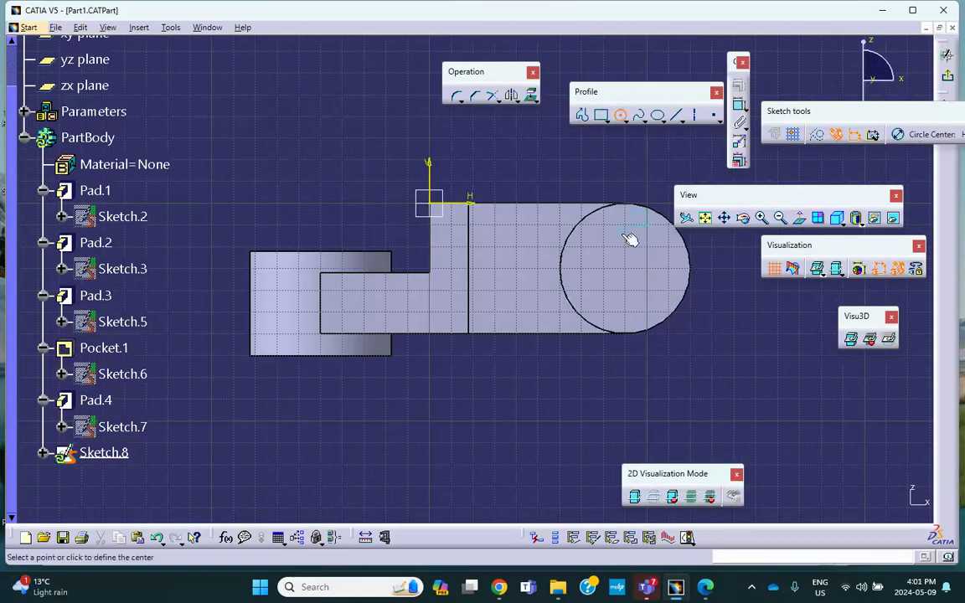
left_click(629, 269)
left_click(650, 286)
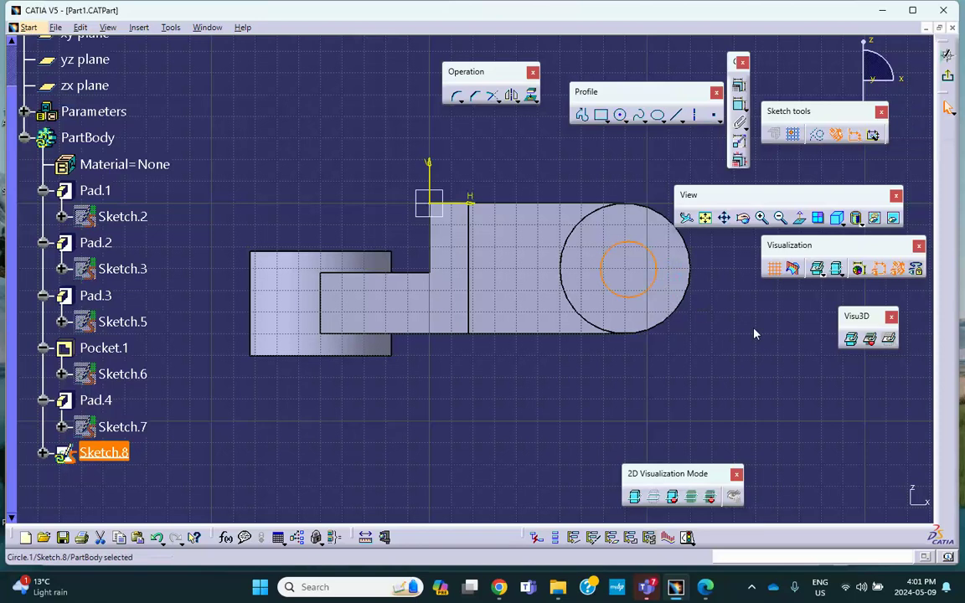
Step: Make the new circle concentric with the cylinder's outer edge, checking the lab drawing
left_click(691, 252)
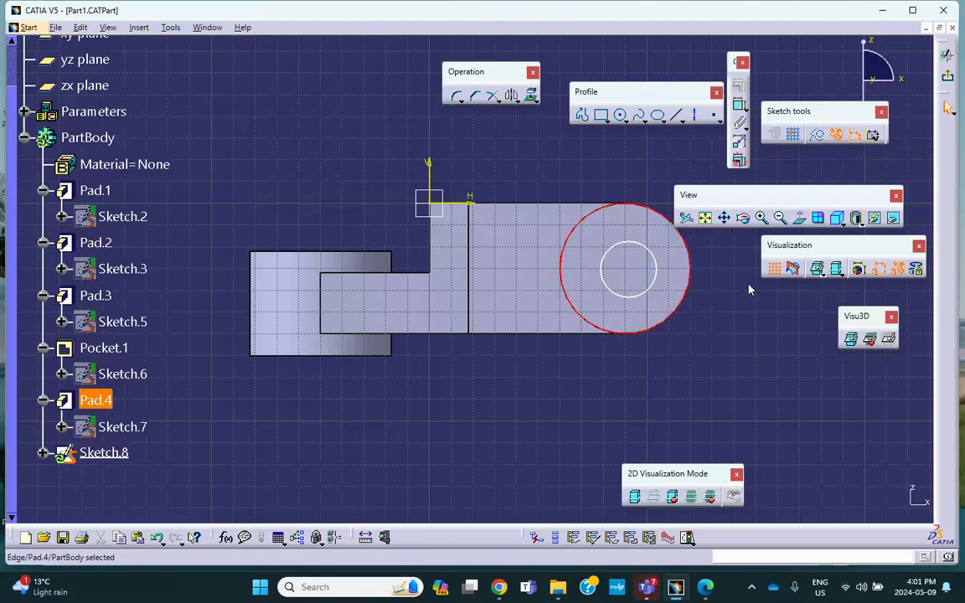
left_click(659, 269, "ctrl")
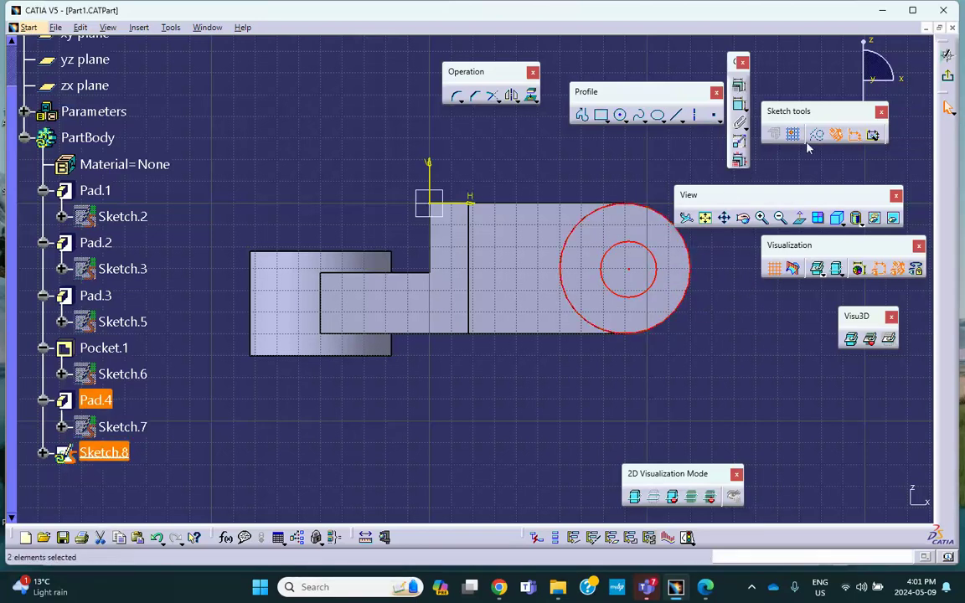
left_click(739, 85)
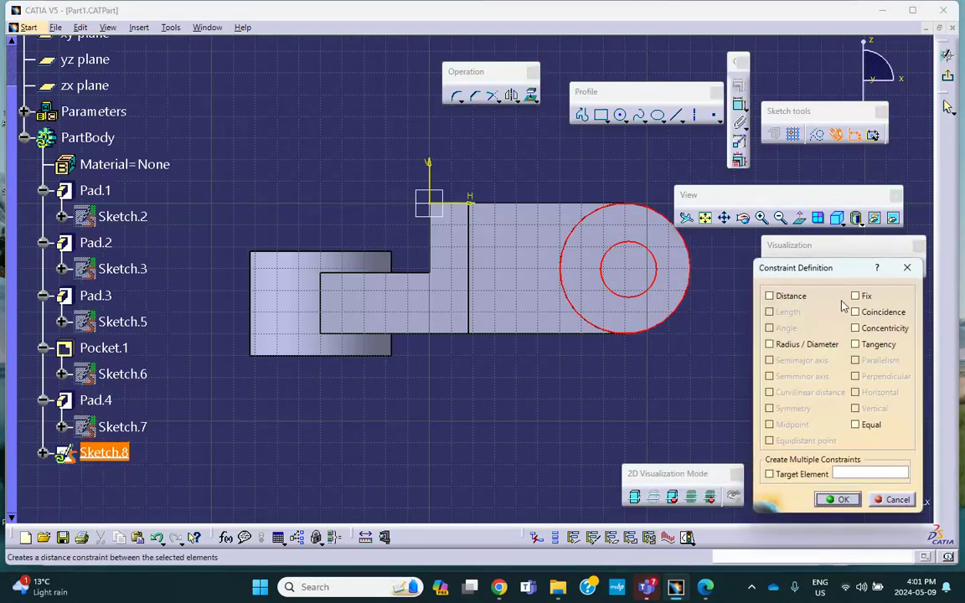
left_click(856, 327)
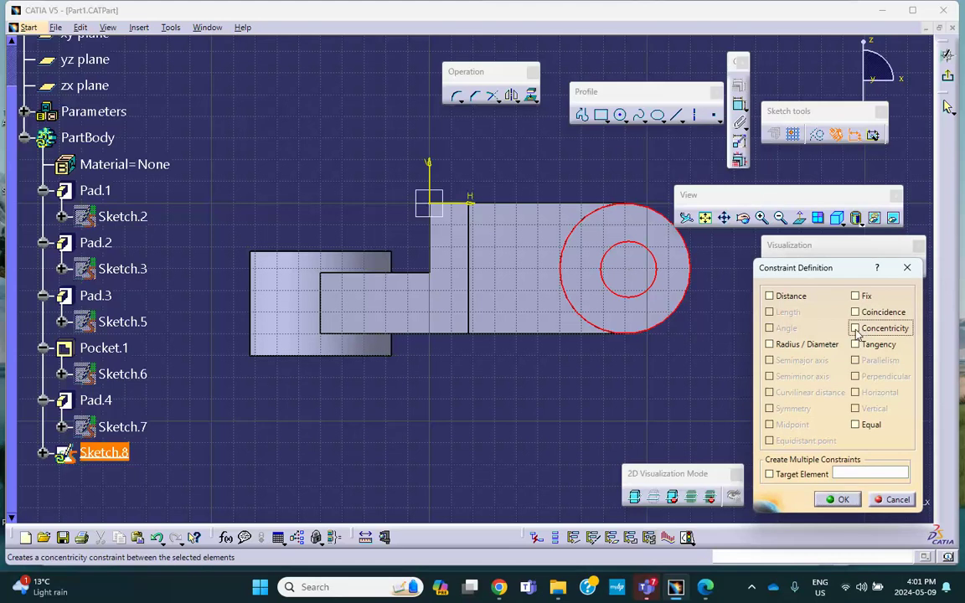
left_click(842, 500)
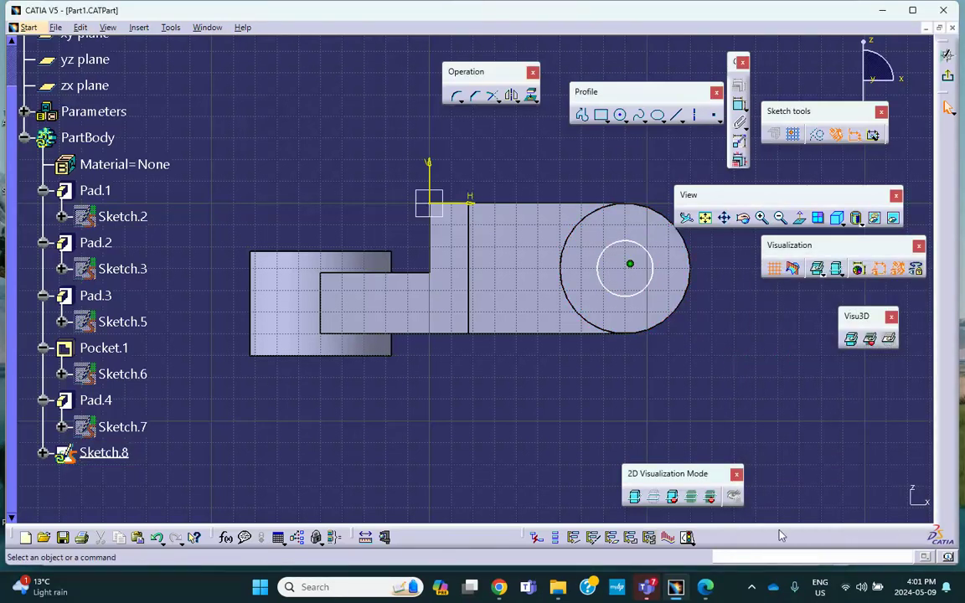
left_click(713, 588)
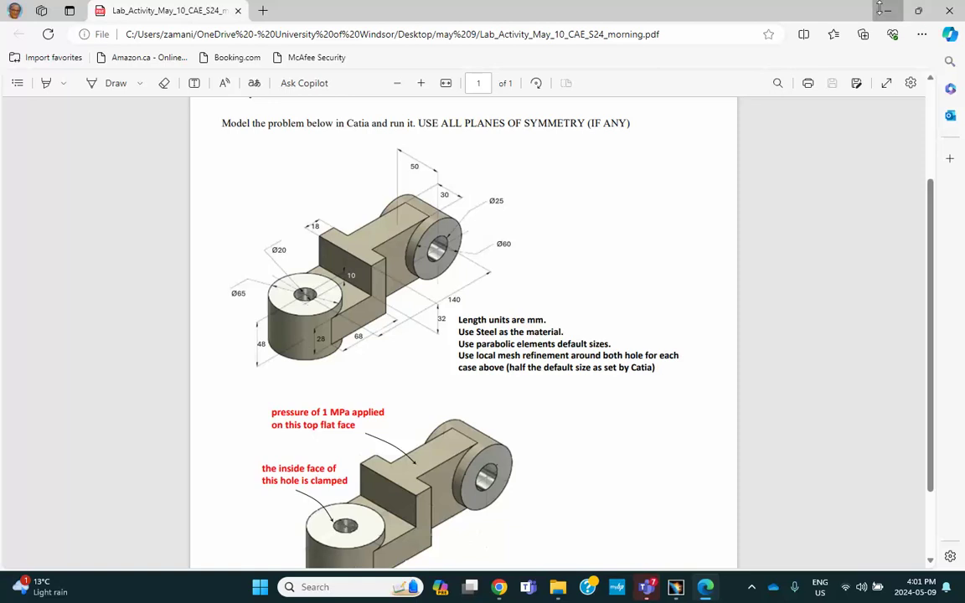
key("alt+Tab")
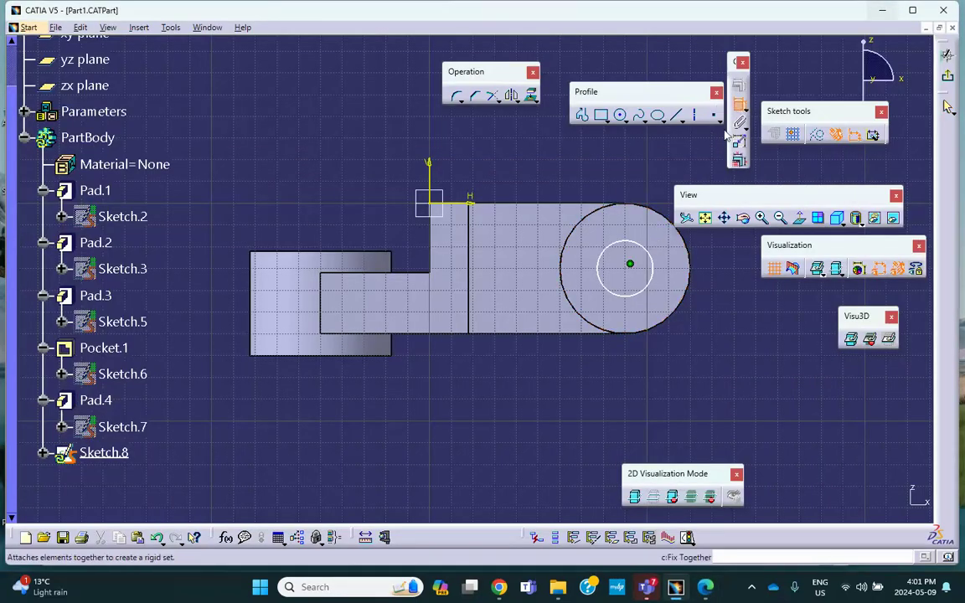
Step: Set the small circle's diameter to 25mm and exit the sketcher
left_click(739, 104)
left_click(651, 260)
left_click(724, 286)
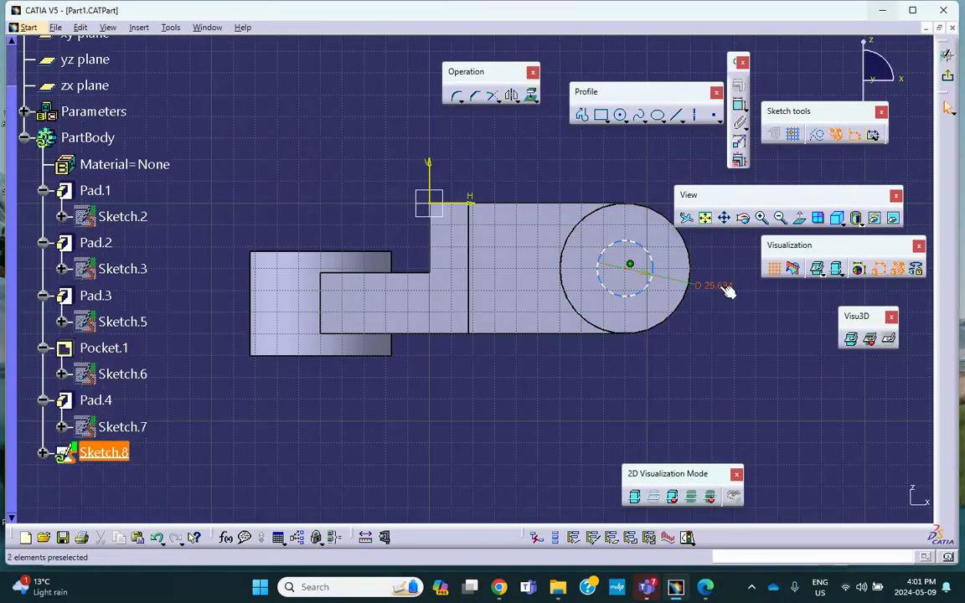
double_click(724, 288)
type("2")
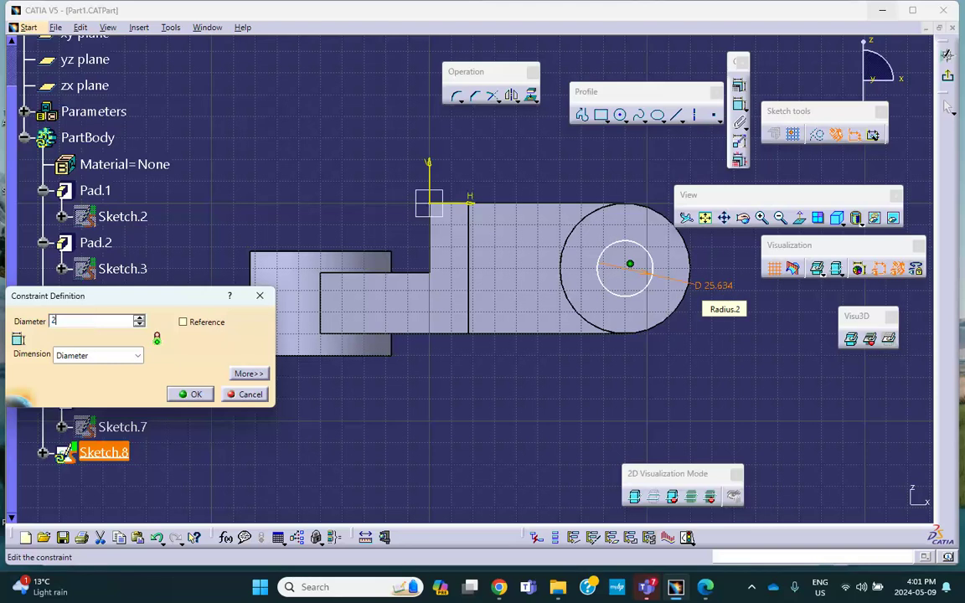
type("5mm")
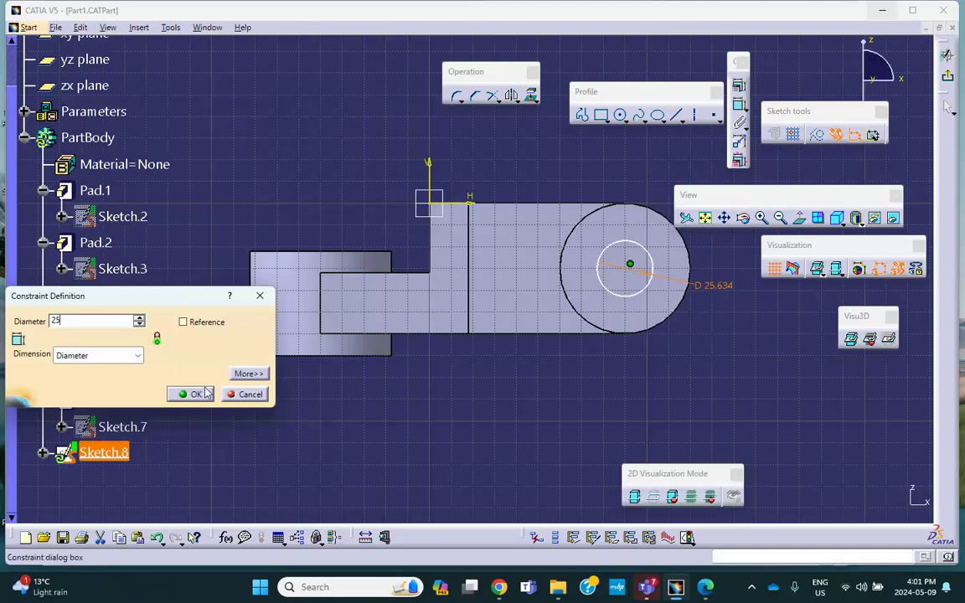
left_click(194, 395)
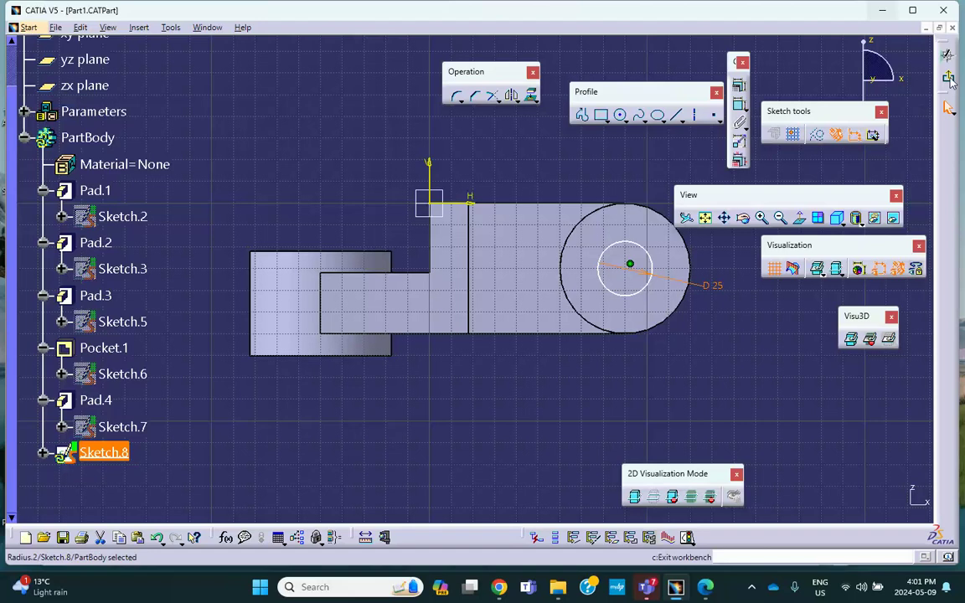
left_click(739, 160)
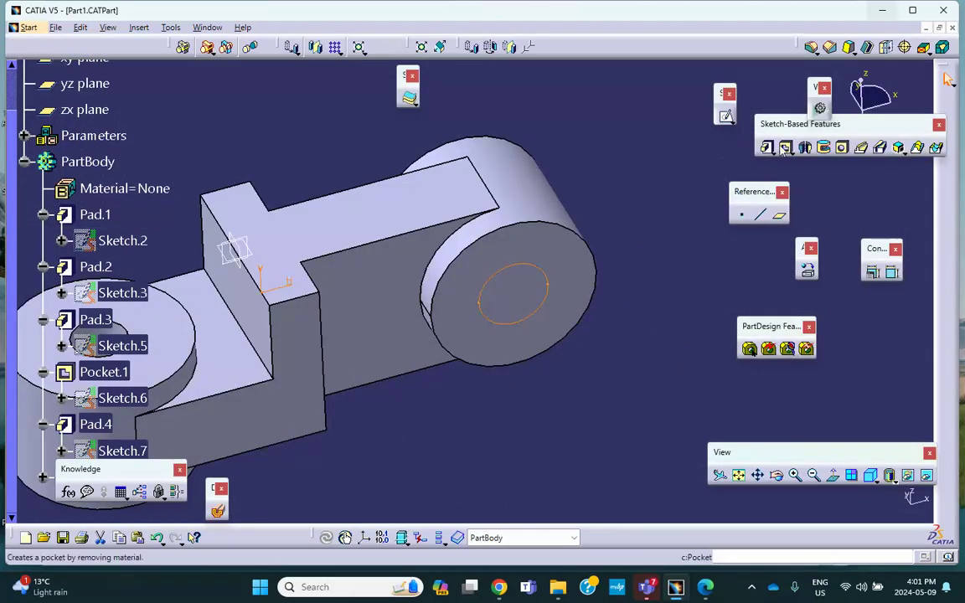
Step: Pocket Sketch.8 up to last to cut the 25 mm hole through the boss
left_click(786, 148)
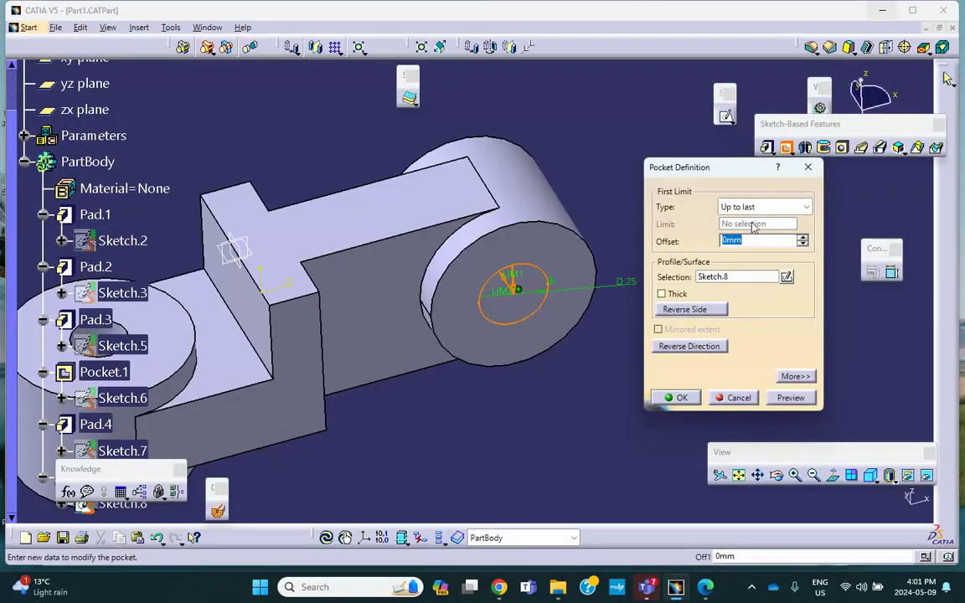
left_click(761, 207)
left_click(743, 248)
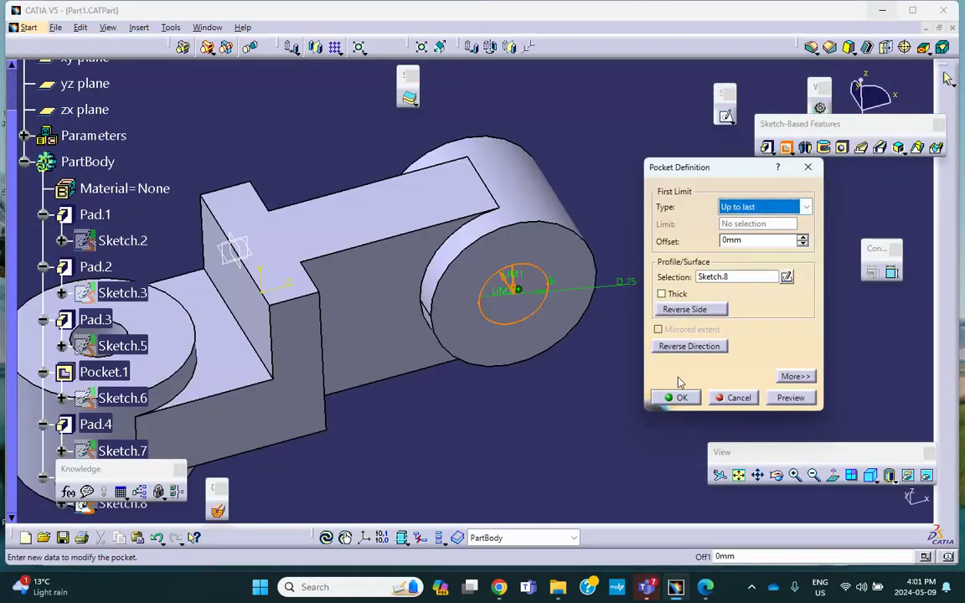
left_click(677, 397)
Step: Inspect the new hole against the lab drawing and save Part1
middle_click_drag(546, 320, 581, 328)
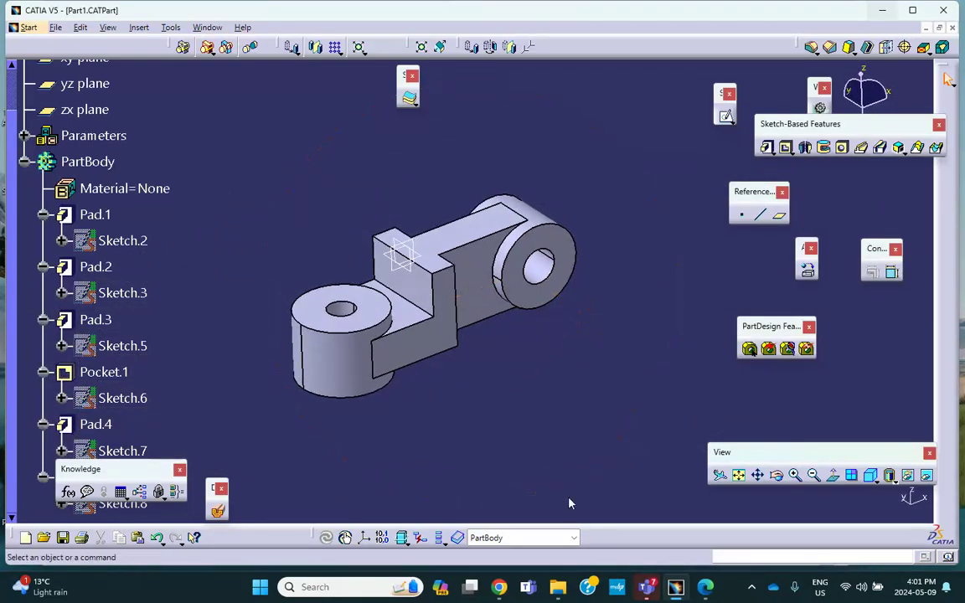
left_click(705, 587)
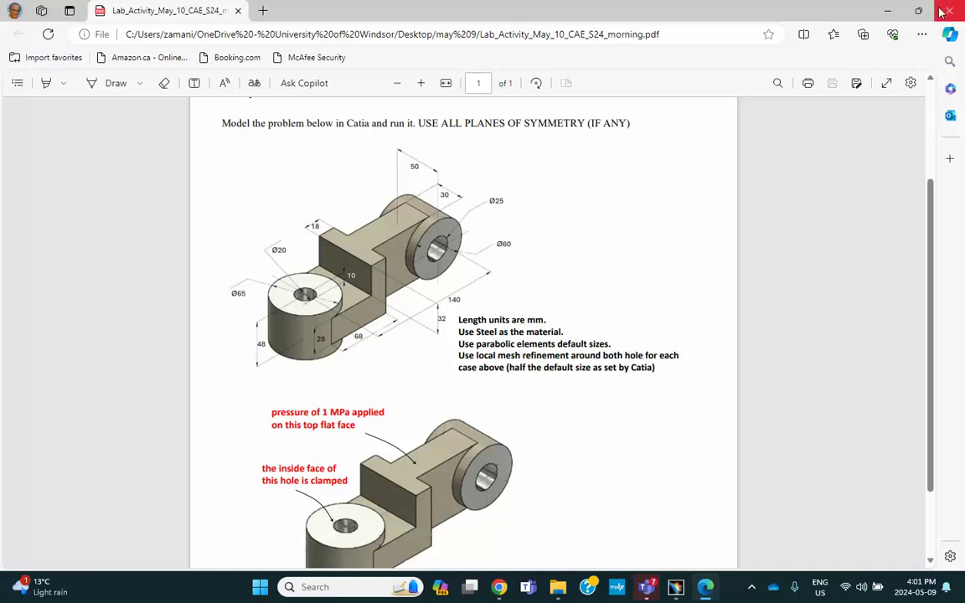
double_click(868, 13)
left_click(882, 17)
mouse_move(640, 245)
middle_mouse_down()
mouse_move(545, 301)
mouse_move(596, 312)
mouse_move(599, 280)
middle_mouse_up()
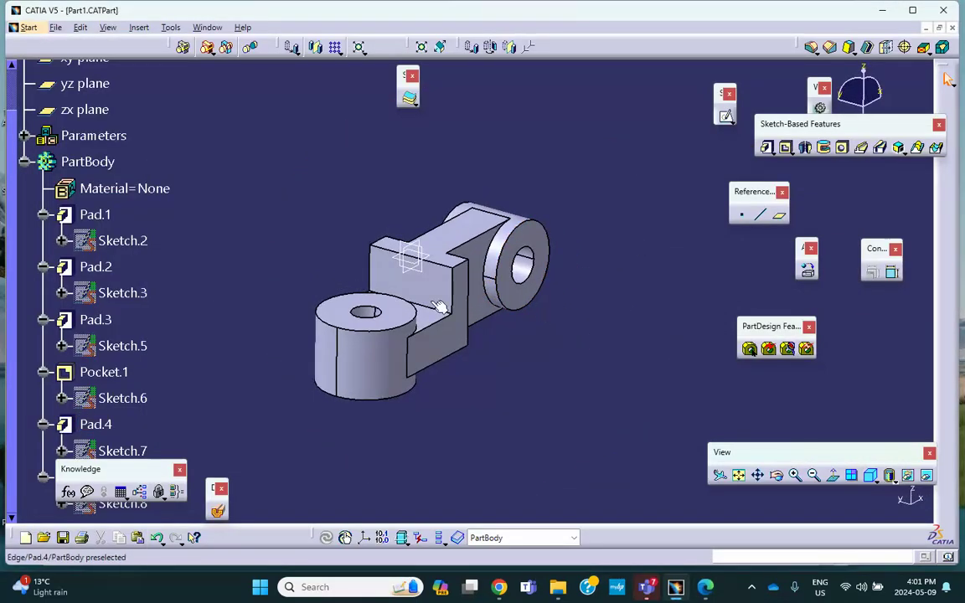
scroll(327, 268, "down", 3)
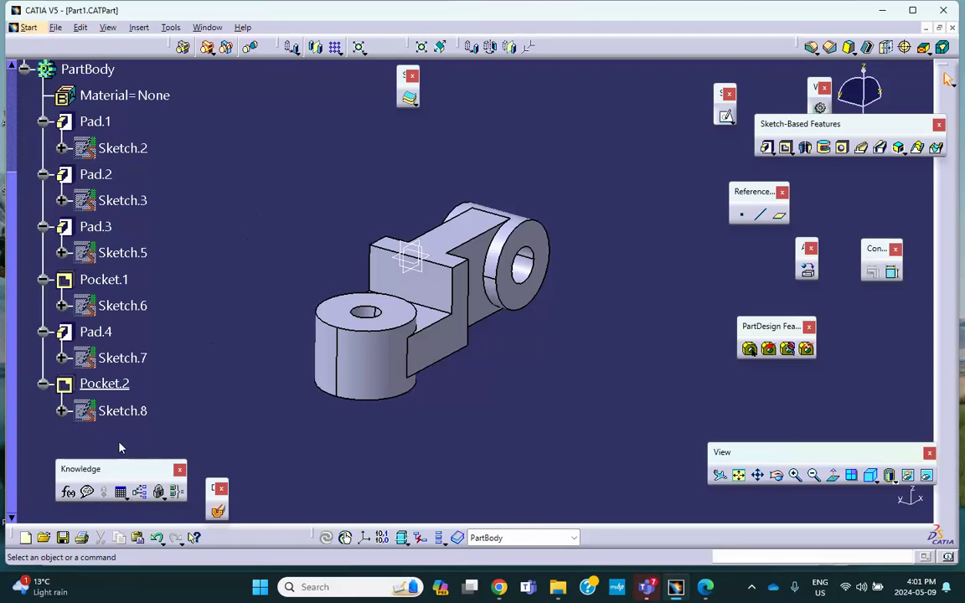
left_click(63, 537)
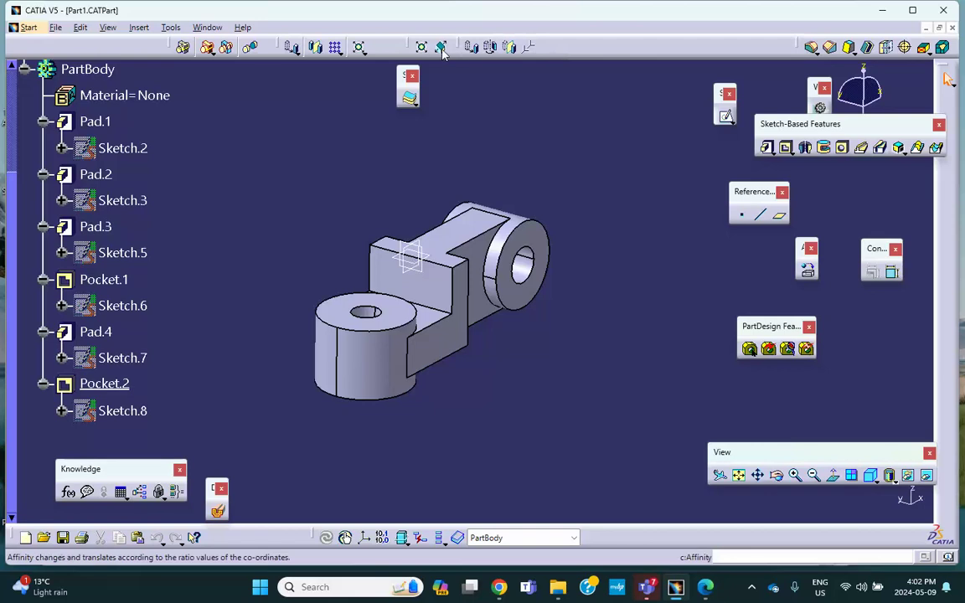
Step: Split the body with the zx plane into Split.1, keeping one half of the bracket
left_click(414, 101)
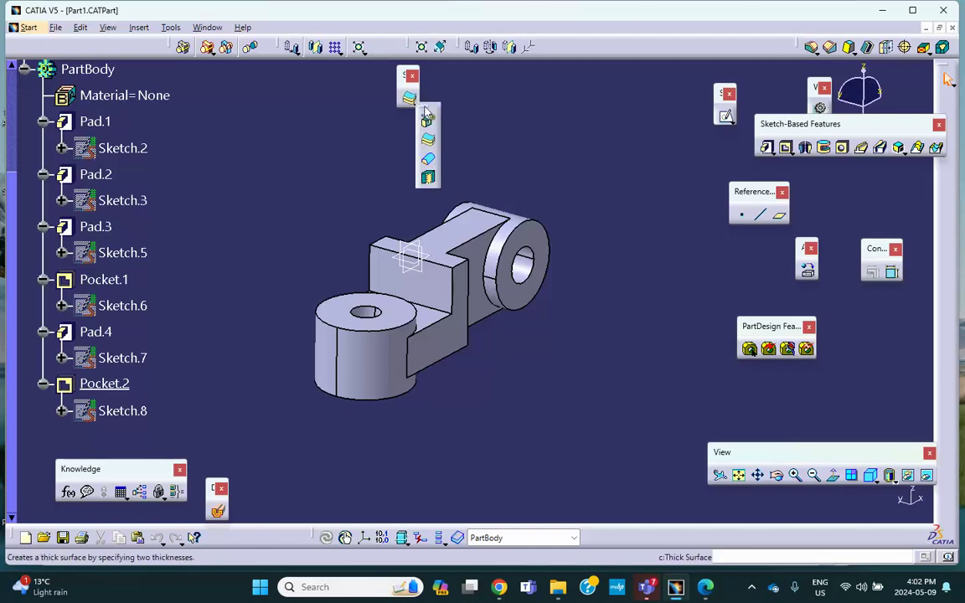
left_click_drag(427, 105, 520, 96)
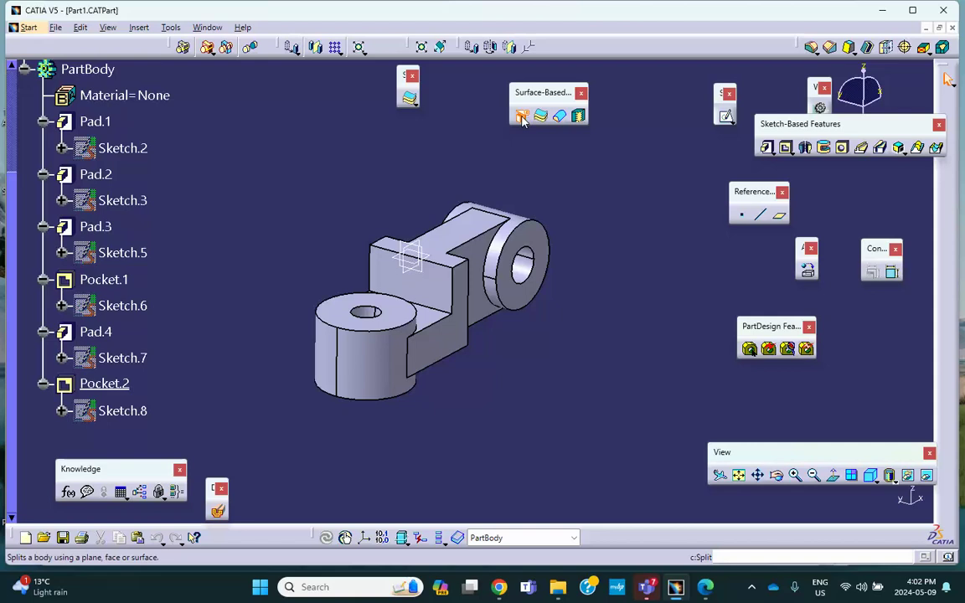
left_click(521, 116)
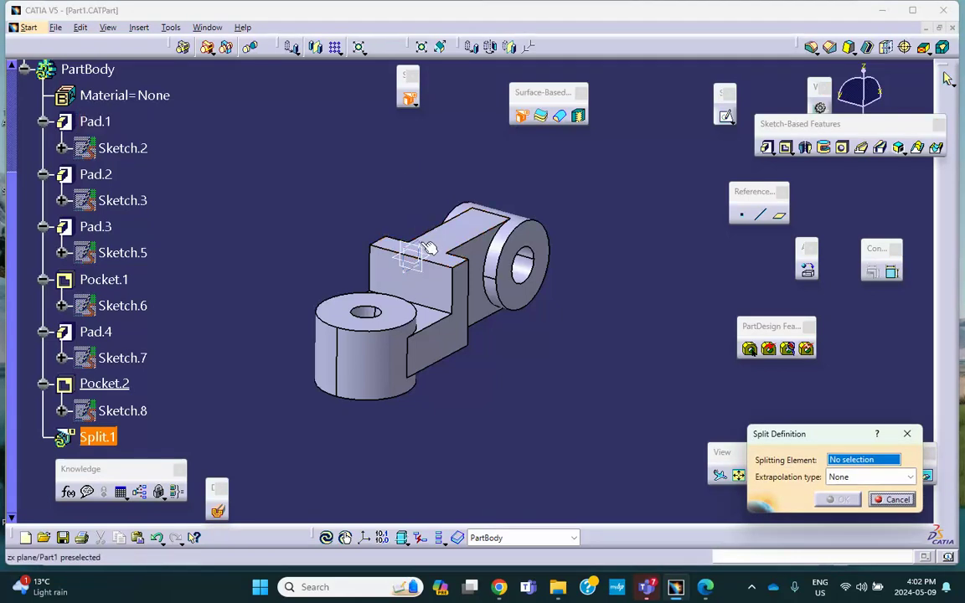
left_click(393, 250)
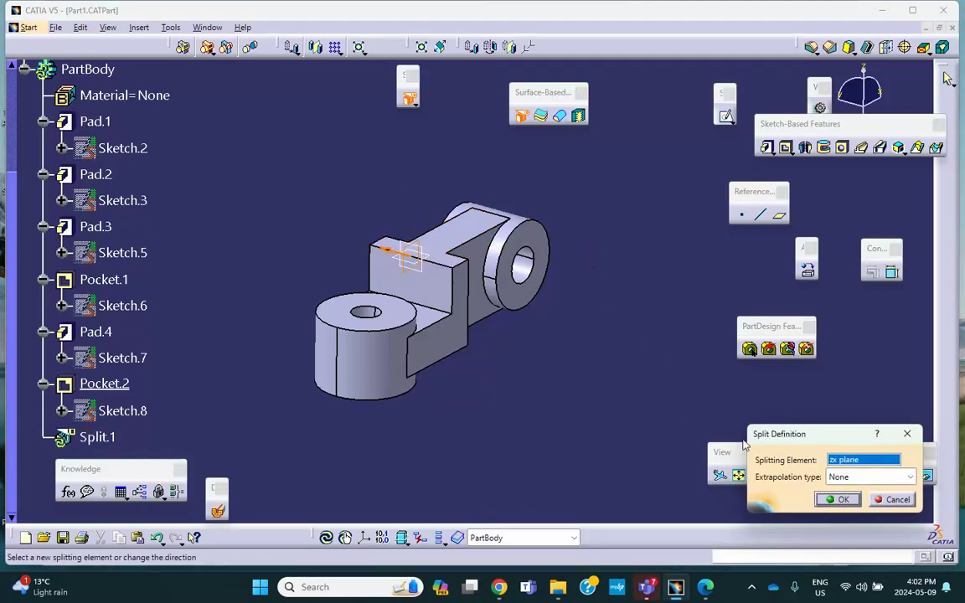
left_click(841, 500)
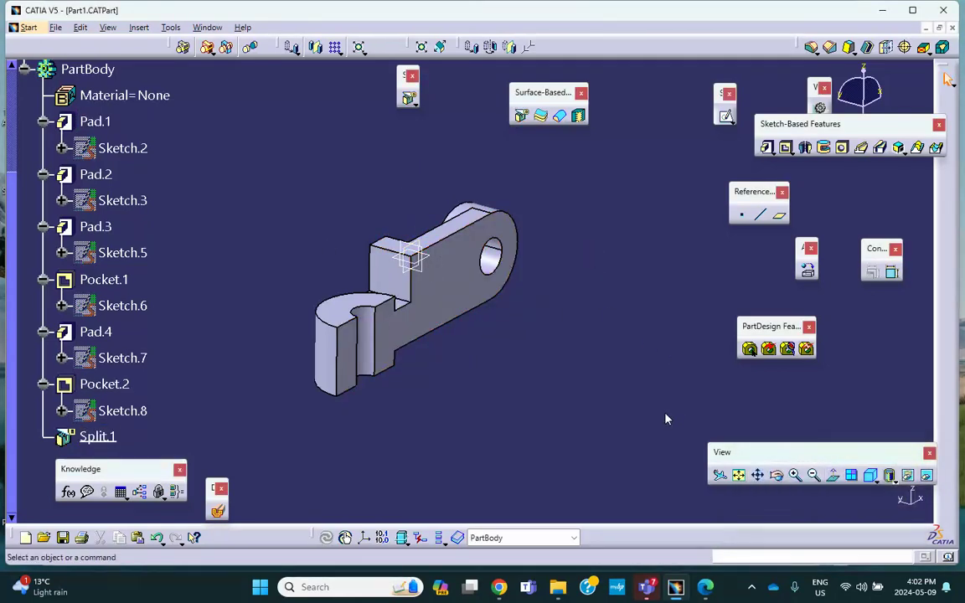
middle_click_drag(622, 393, 636, 359, "ctrl")
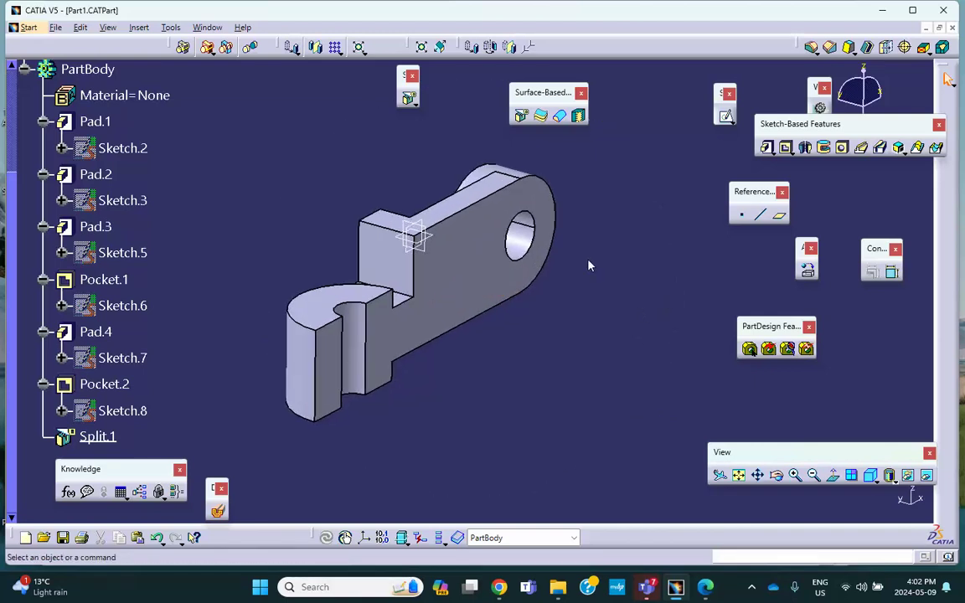
Step: Apply Steel from the Metal material catalog to Part1
left_click(806, 264)
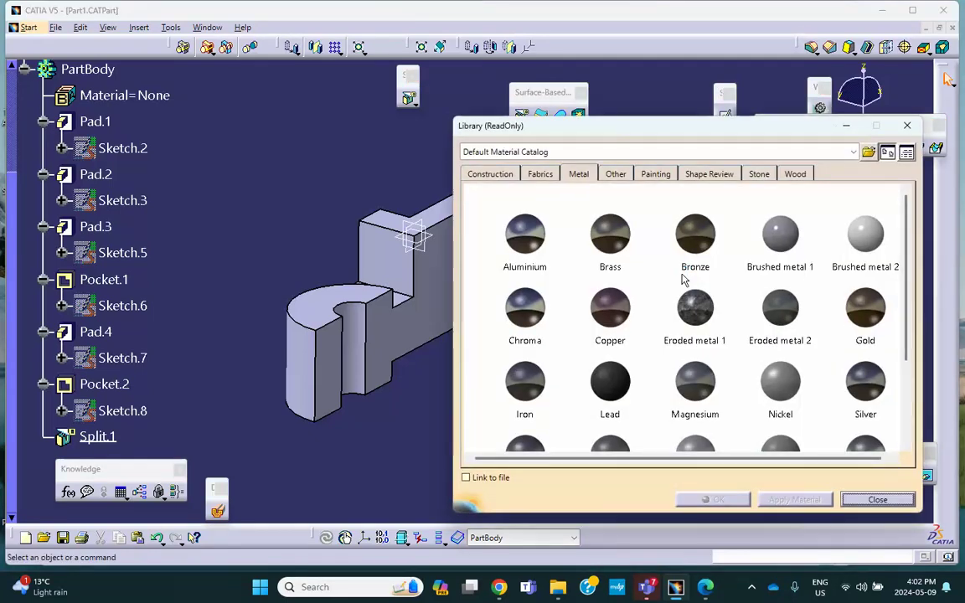
left_click(545, 245)
scroll(543, 283, "down", 3)
left_click(541, 336)
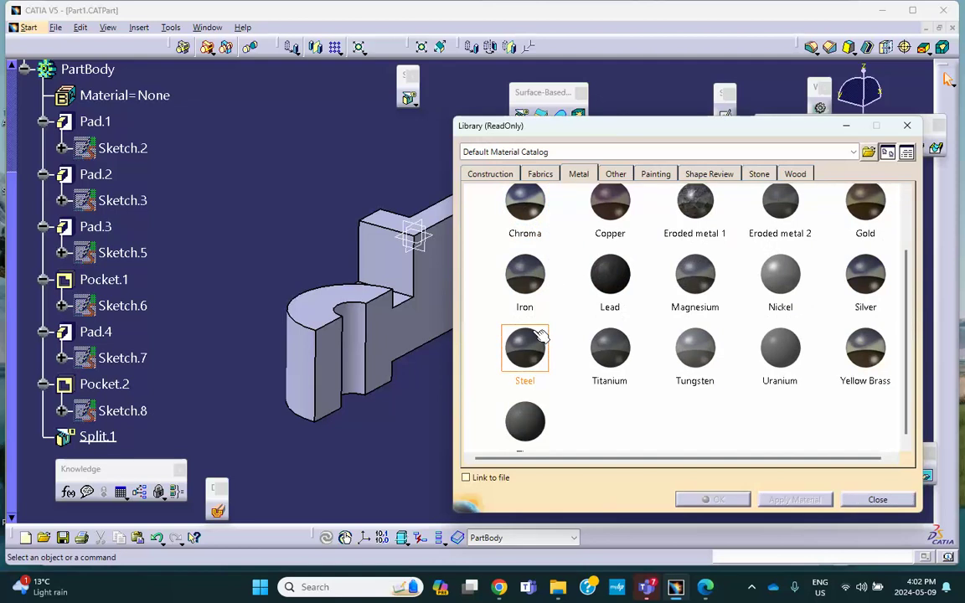
scroll(125, 210, "up", 3)
left_click(57, 123)
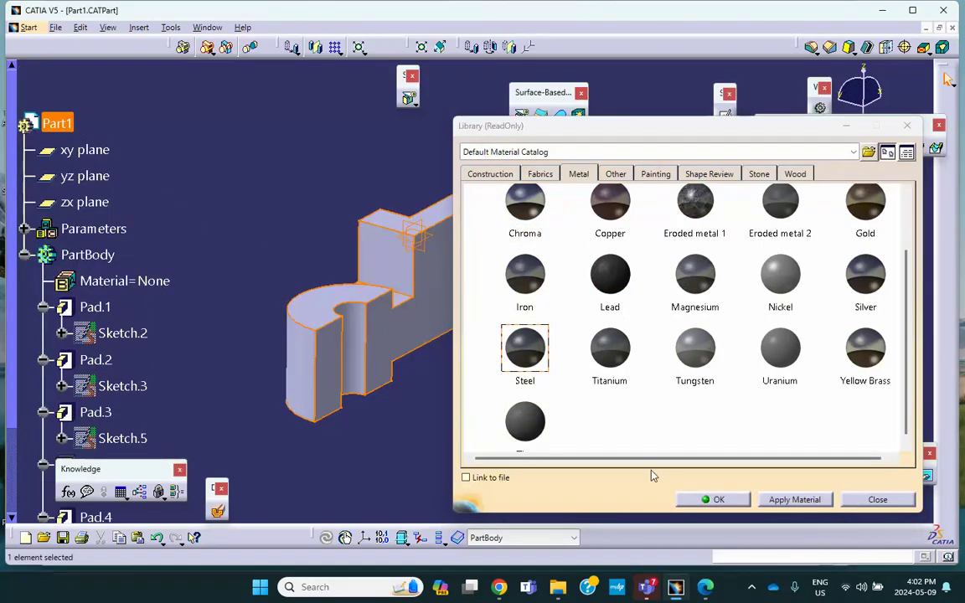
left_click(715, 500)
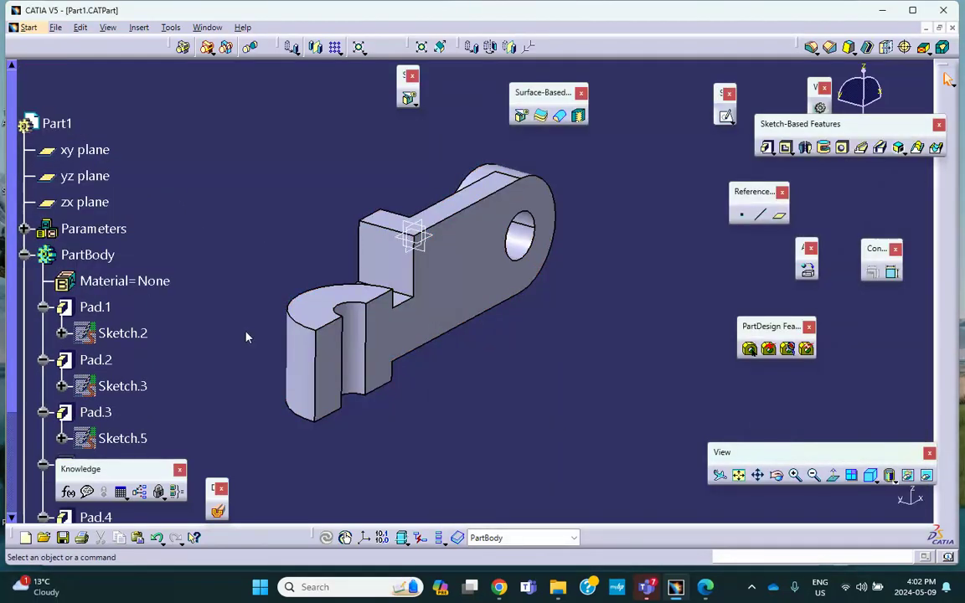
scroll(220, 297, "down", 5)
scroll(232, 322, "down", 2)
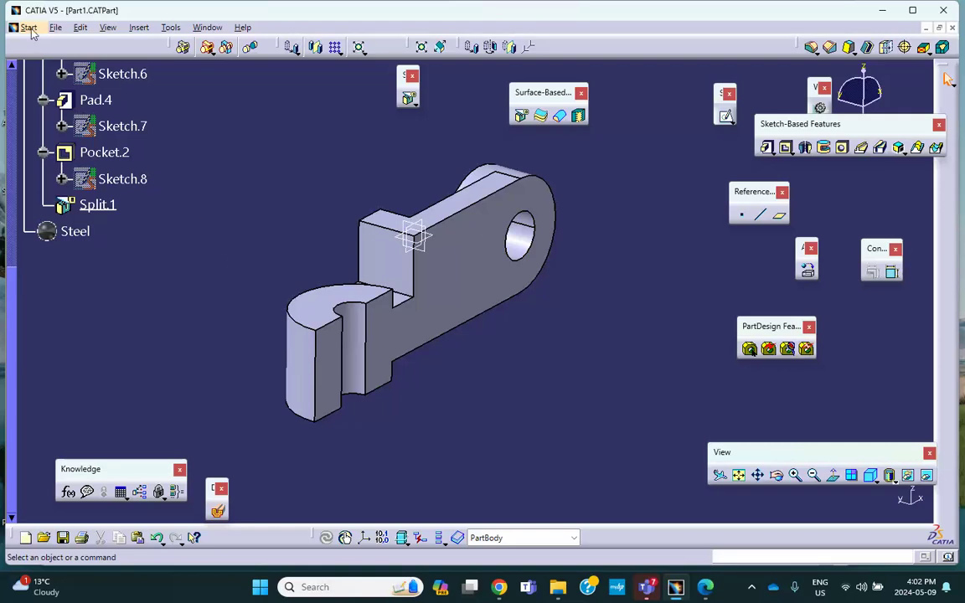
Step: Save the part, launch Generative Structural Analysis, and check the lab PDF before returning
left_click(63, 538)
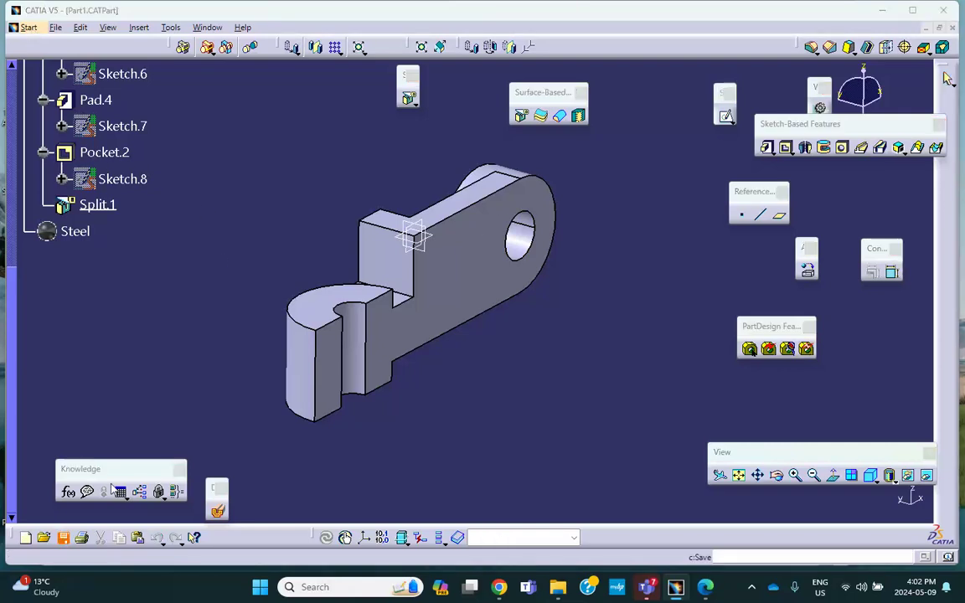
left_click(29, 27)
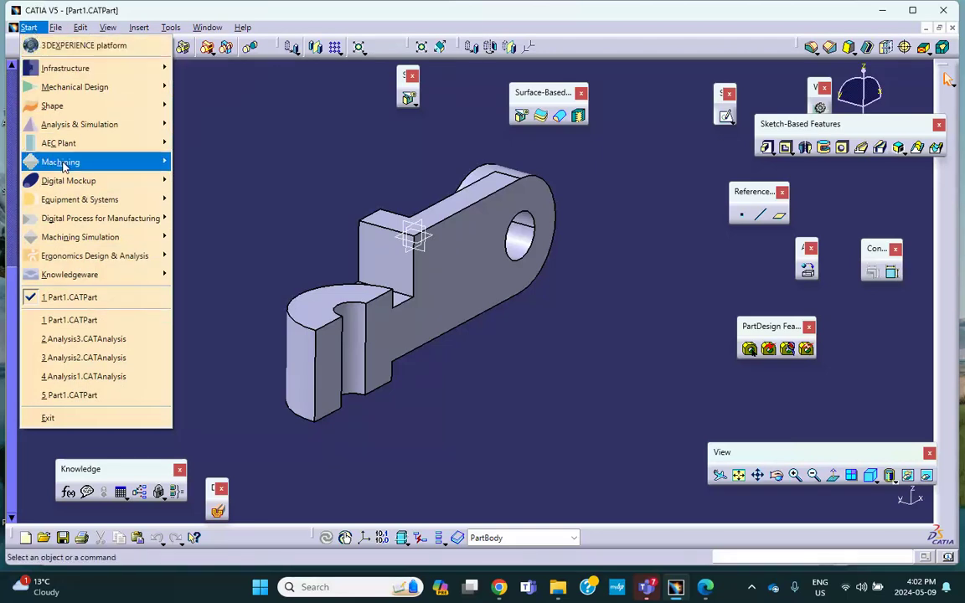
mouse_move(166, 133)
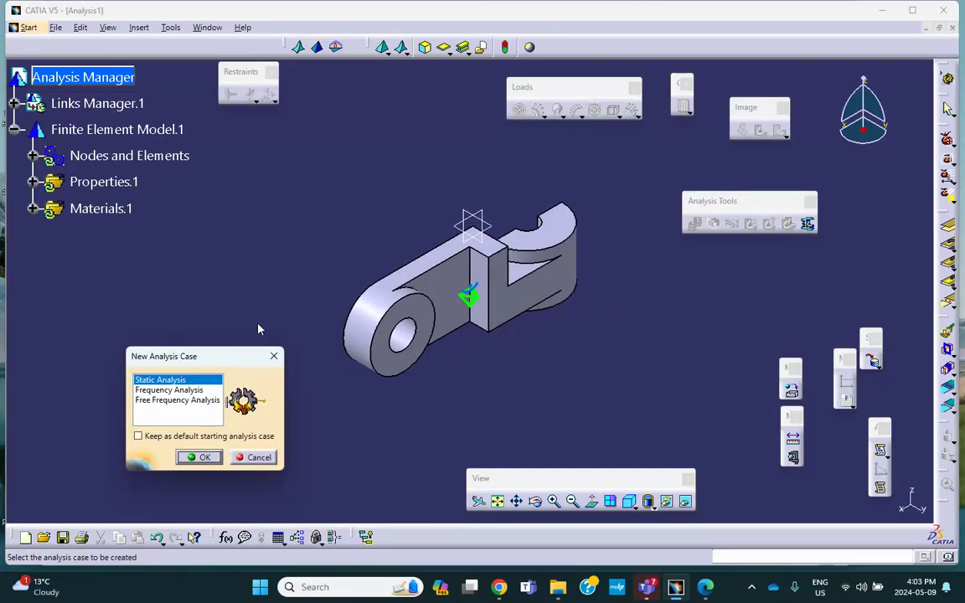
left_click(706, 587)
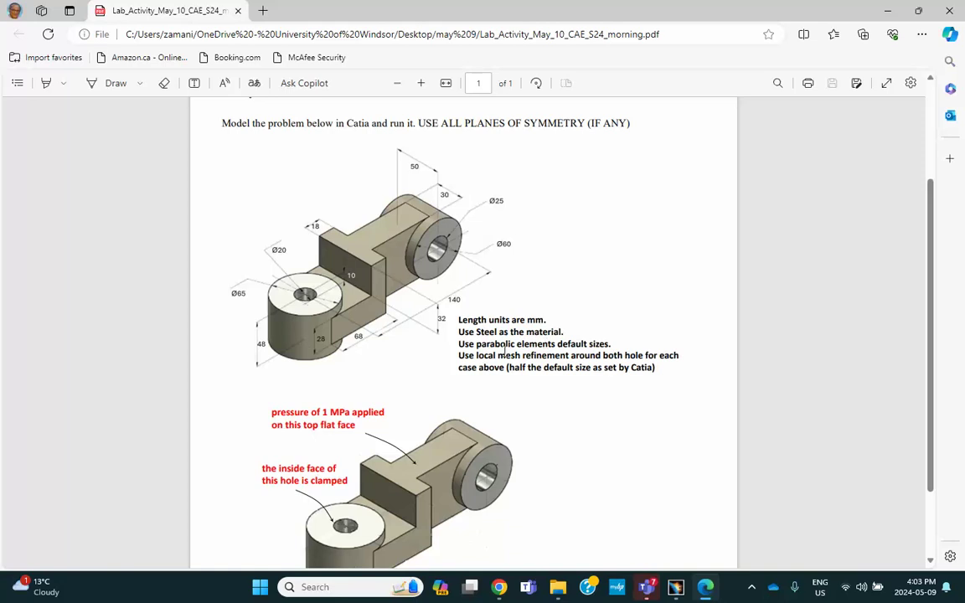
left_click(887, 10)
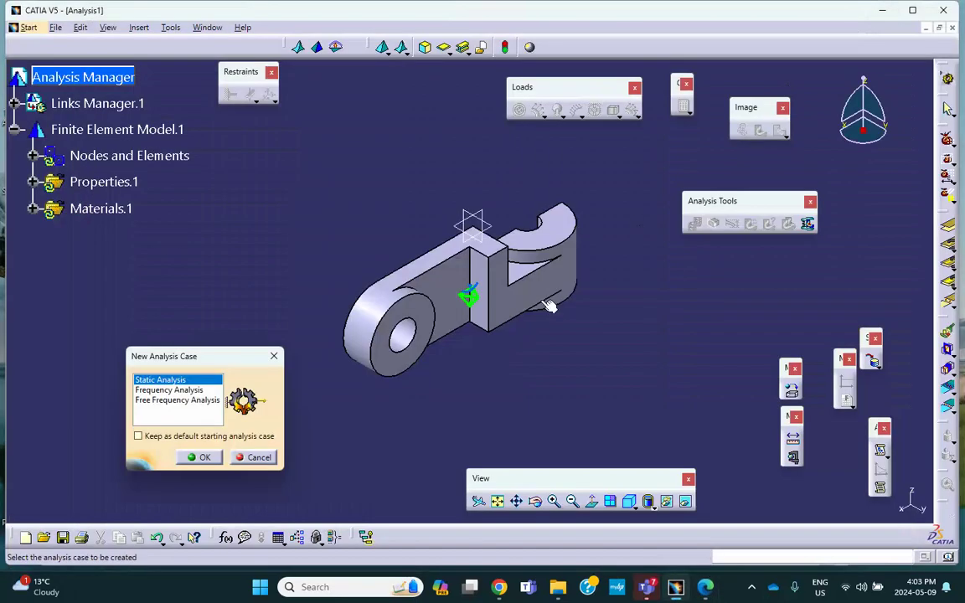
Step: Create a Static Analysis case and accept the default OCTREE tetrahedron mesh settings
left_click(204, 459)
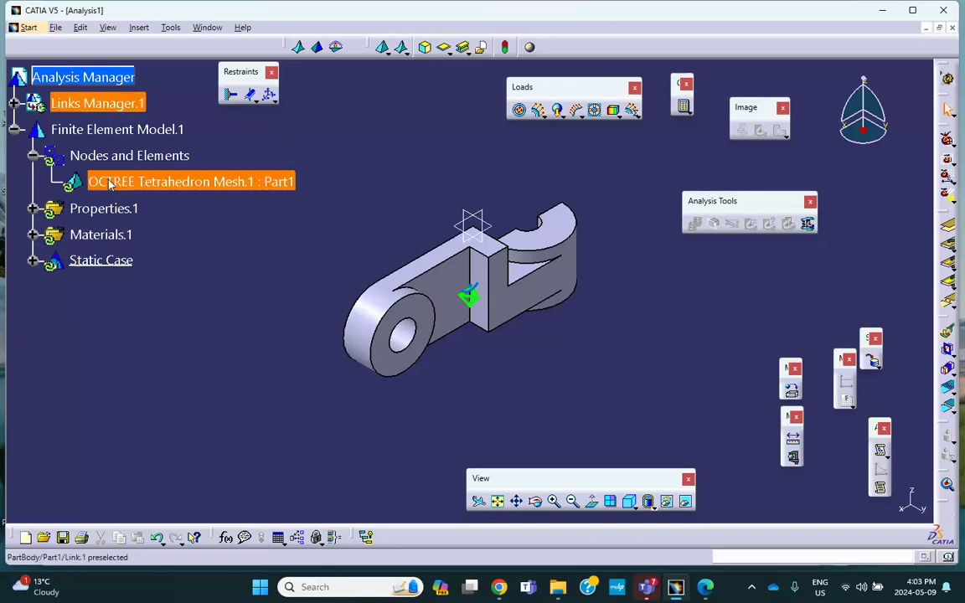
double_click(215, 182)
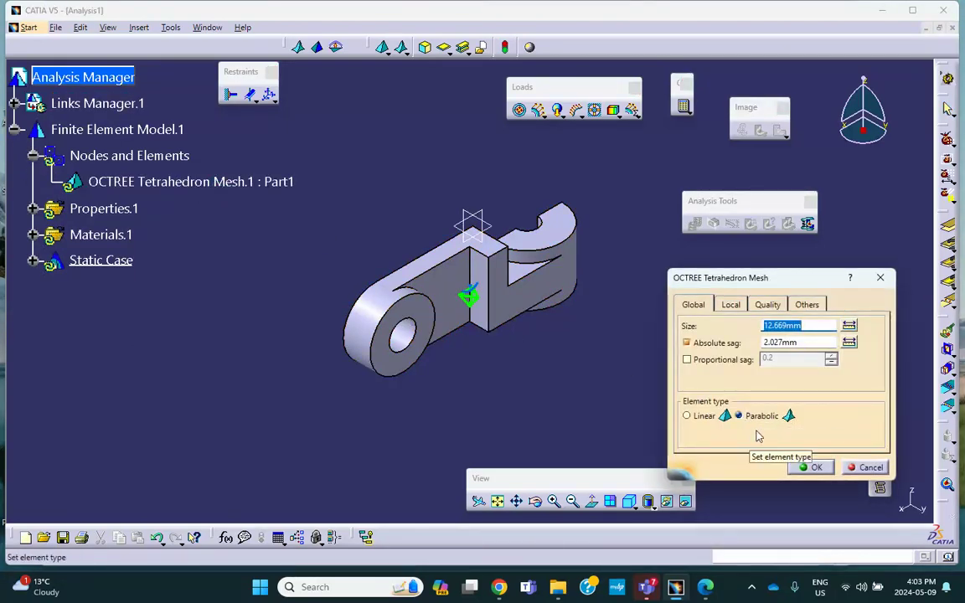
left_click(811, 467)
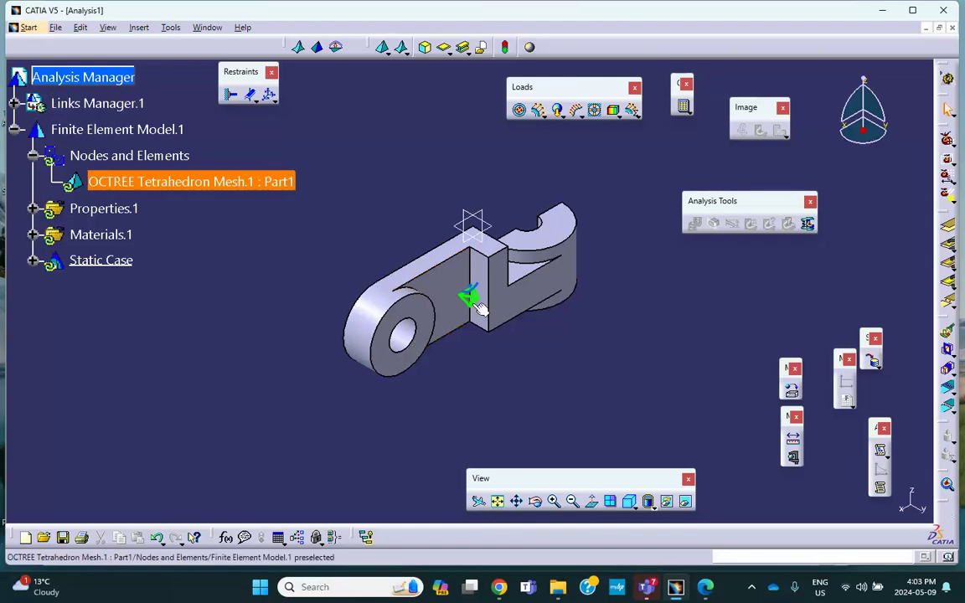
Step: Compute and display the mesh on the half bracket, then zoom and orbit to the hole end
right_click(115, 163)
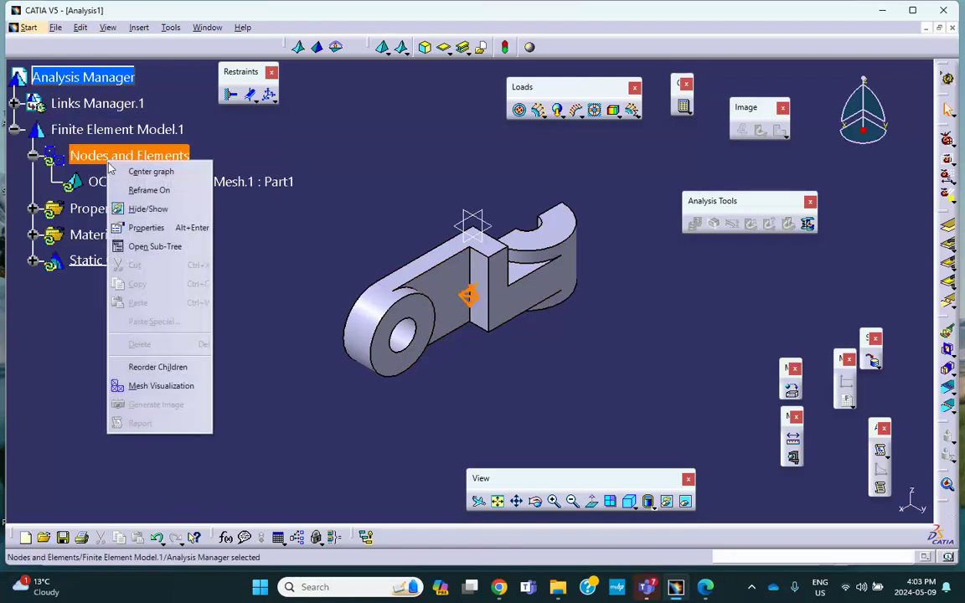
left_click(164, 387)
left_click(486, 322)
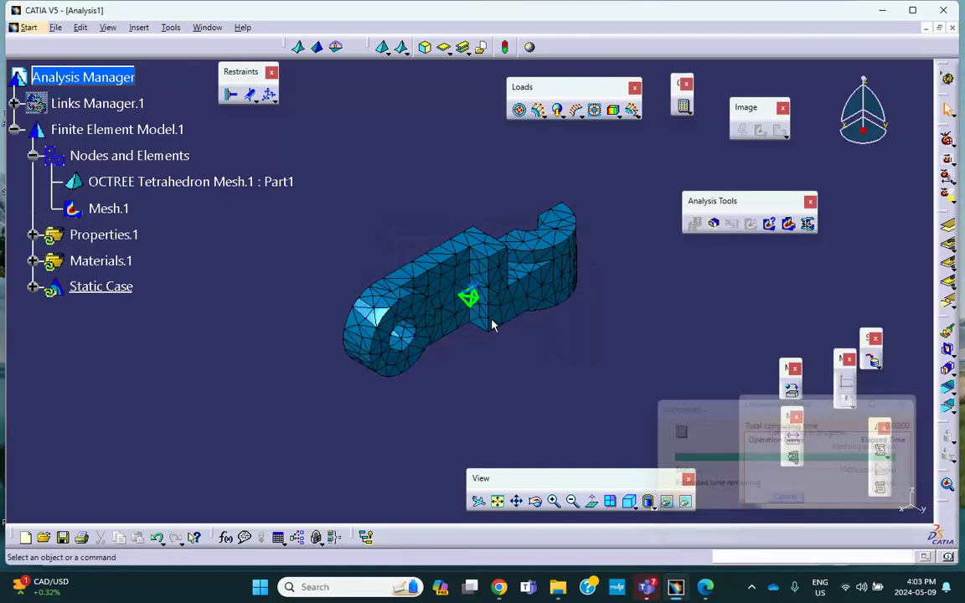
middle_click_drag(501, 329, 428, 243)
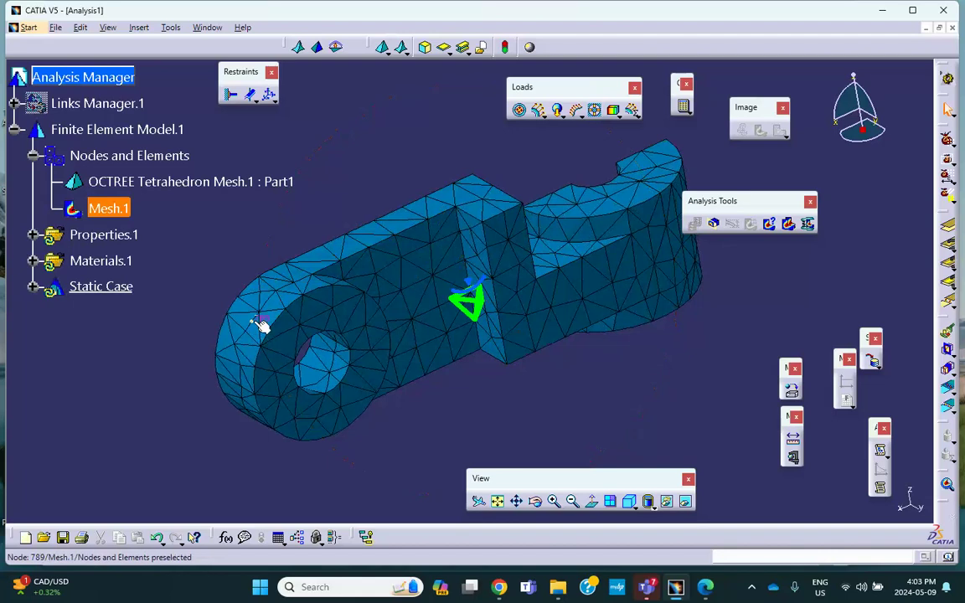
middle_click_drag(295, 317, 165, 299)
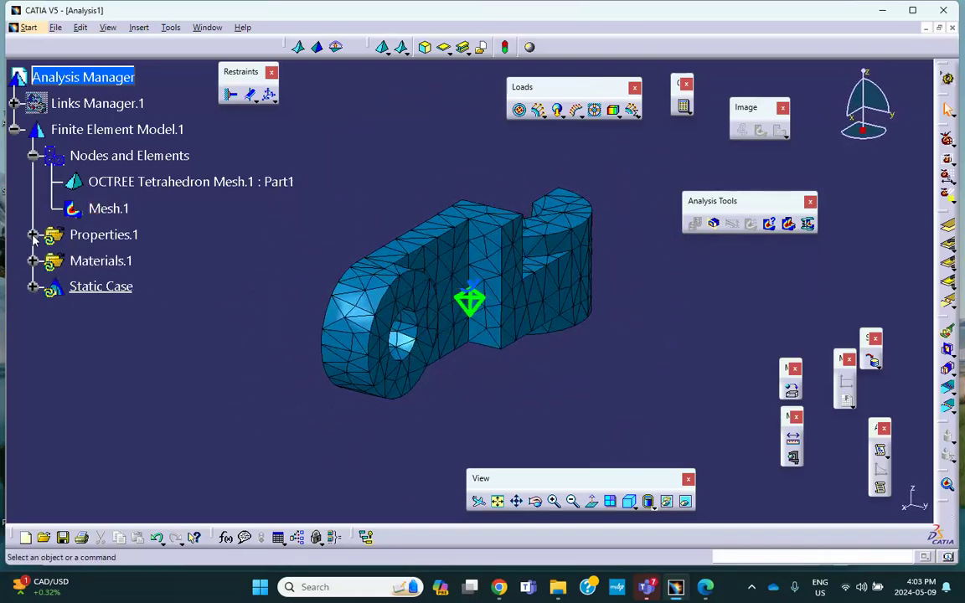
right_click(100, 214)
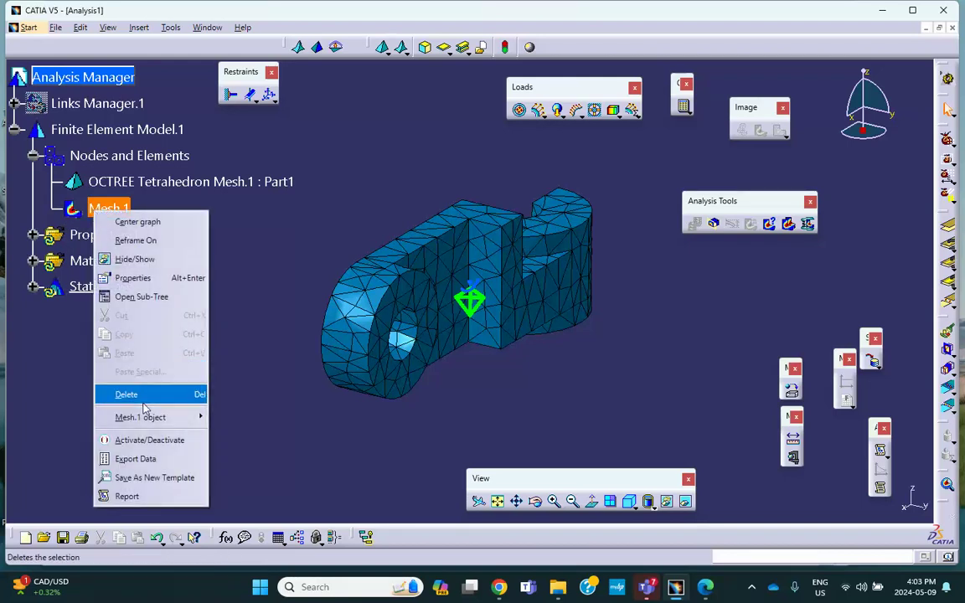
Step: Hide the mesh to show the plain part and consult the lab PDF
left_click(153, 439)
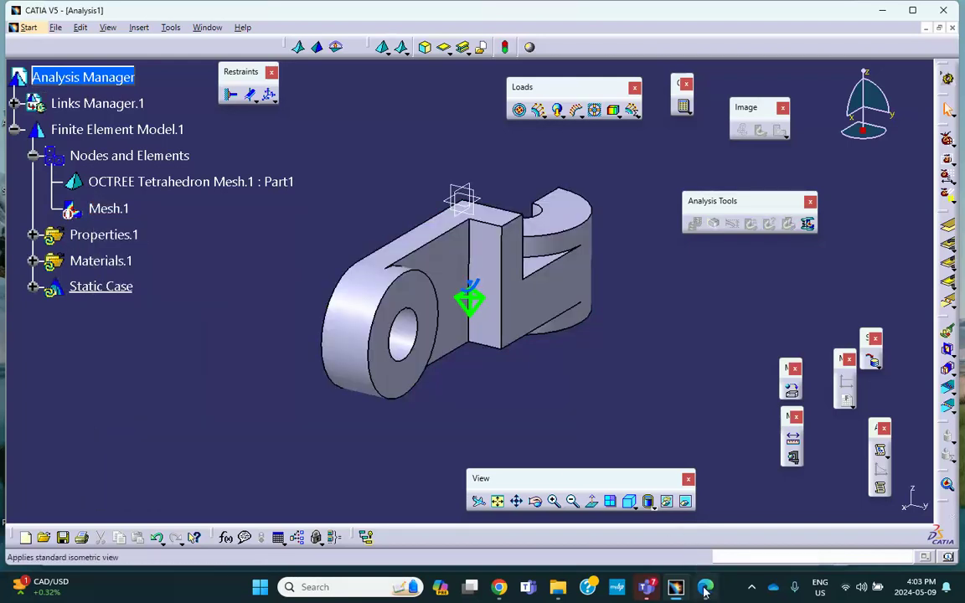
key("alt+Tab")
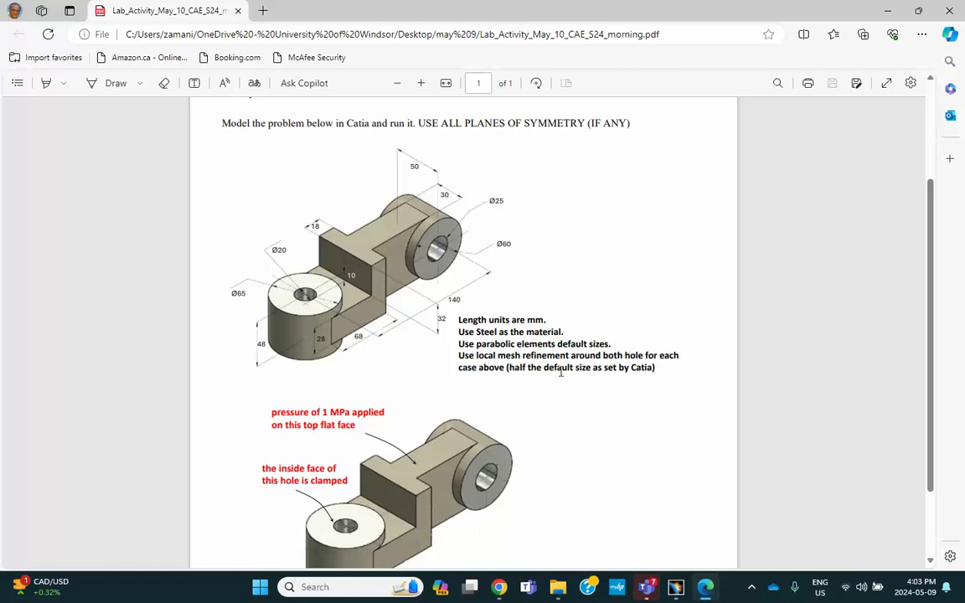
left_click(890, 17)
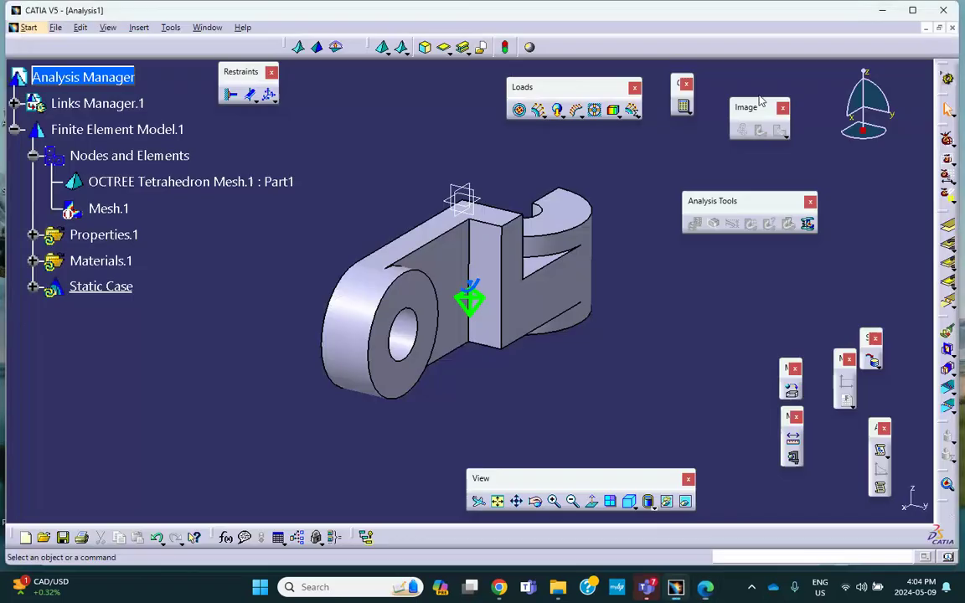
Step: Keep the tetrahedron mesh parabolic at 12.669 mm and float the Mesh Specifications toolbar
double_click(124, 188)
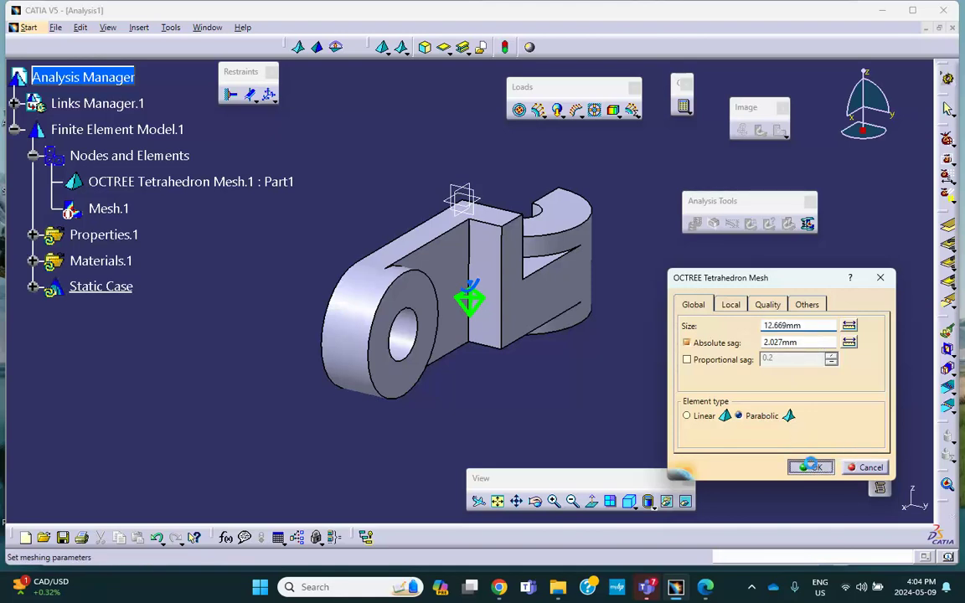
left_click(808, 467)
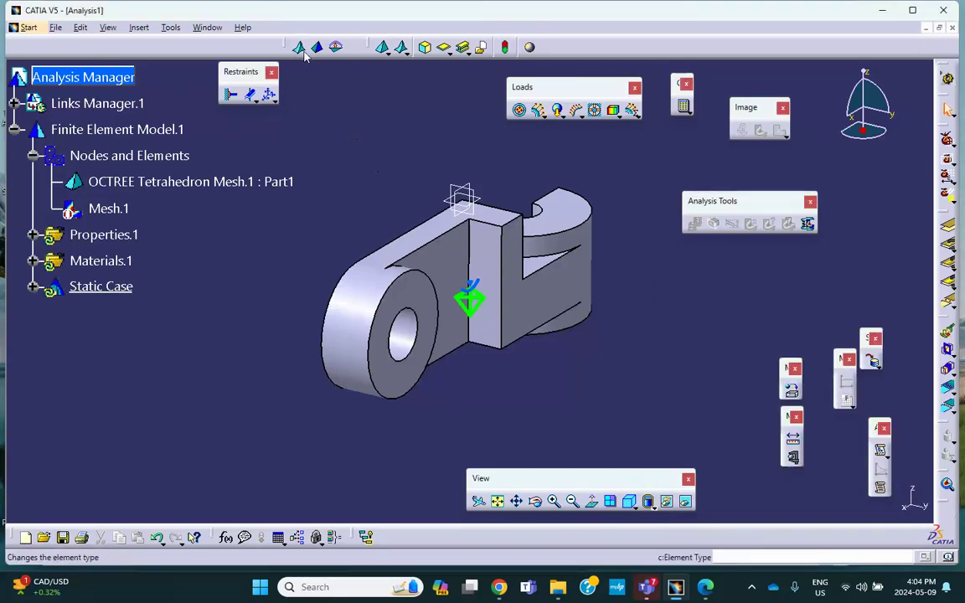
left_click_drag(310, 95, 312, 94)
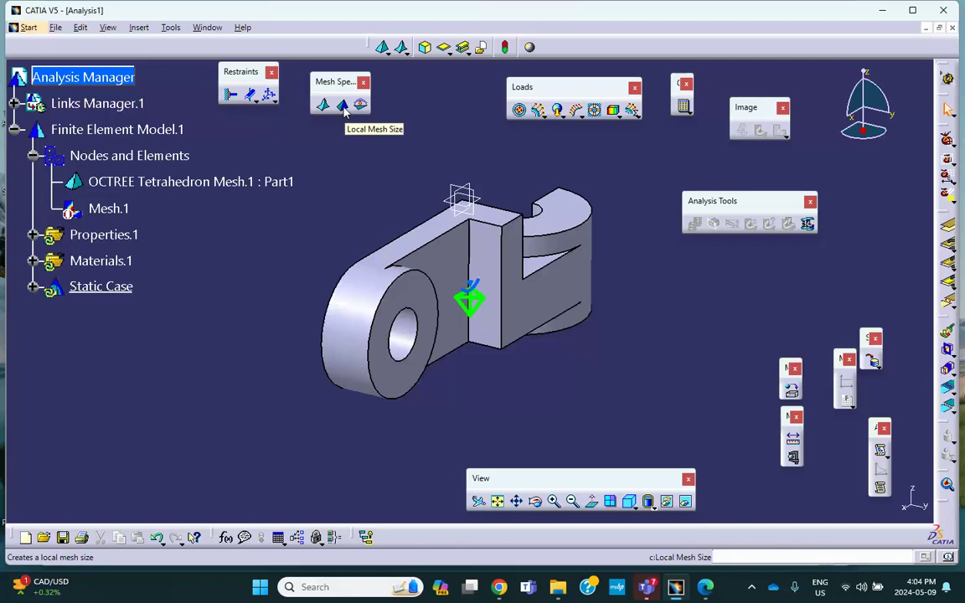
Step: Refine both holes' inner faces with a 6.35 mm Local Mesh Size
left_click(343, 106)
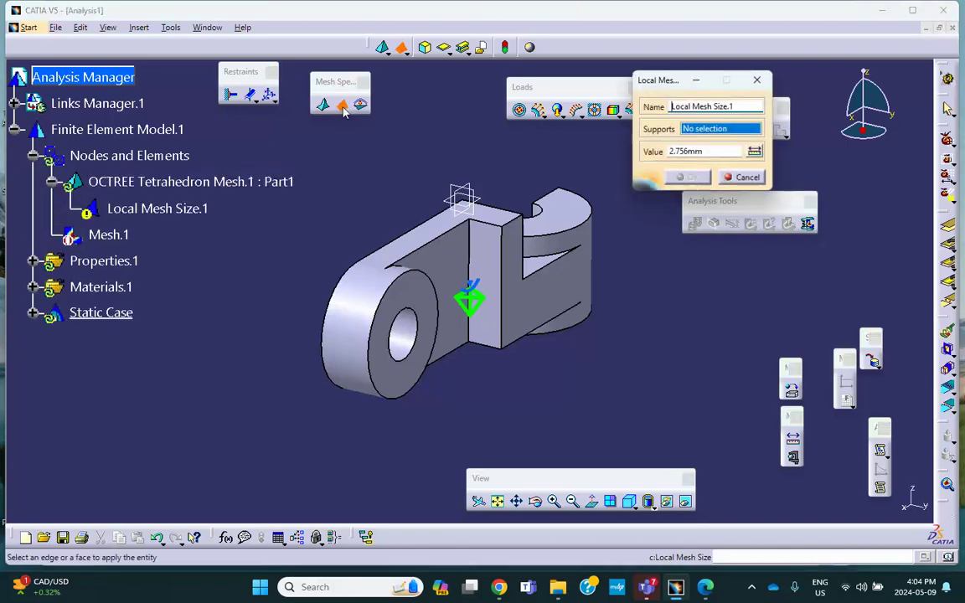
left_click(410, 339)
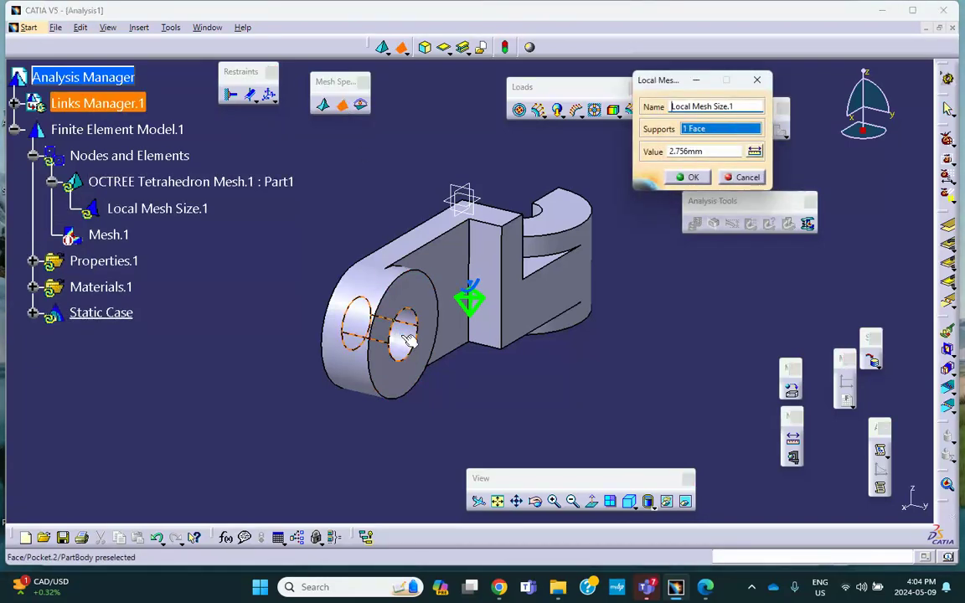
left_click_drag(715, 151, 642, 152)
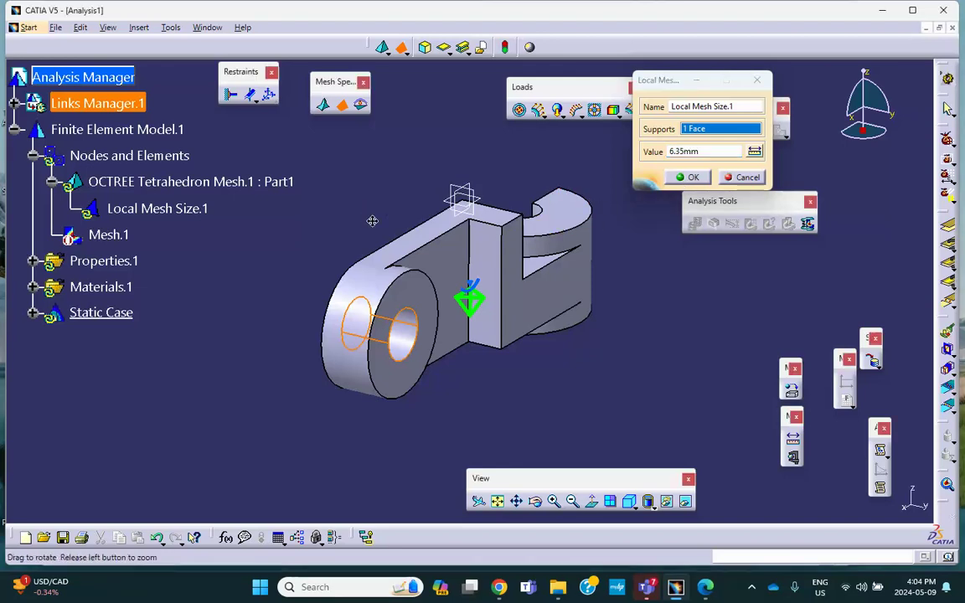
middle_click_drag(637, 201, 276, 151)
left_click(351, 191)
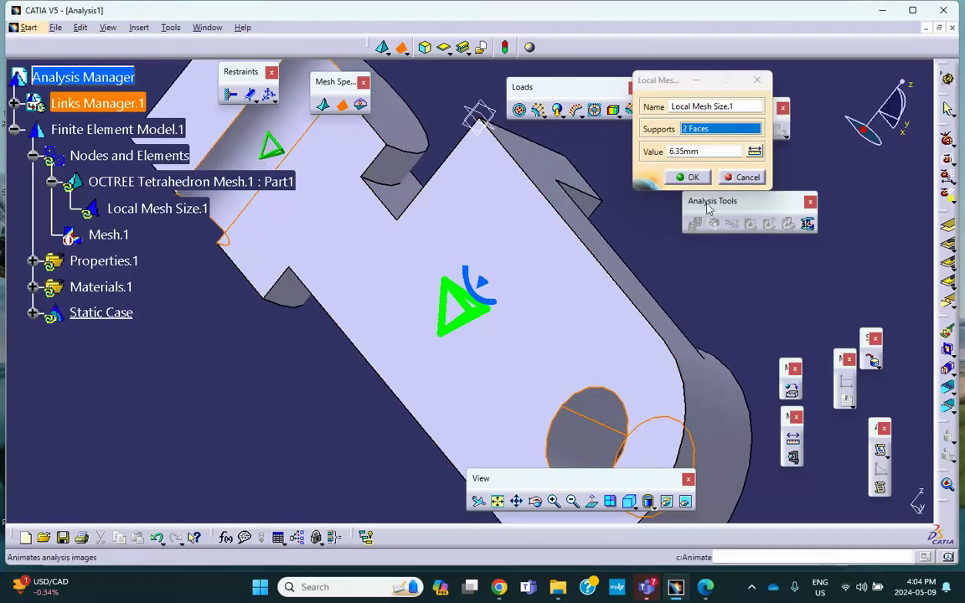
left_click(690, 177)
middle_click_drag(582, 209, 225, 269)
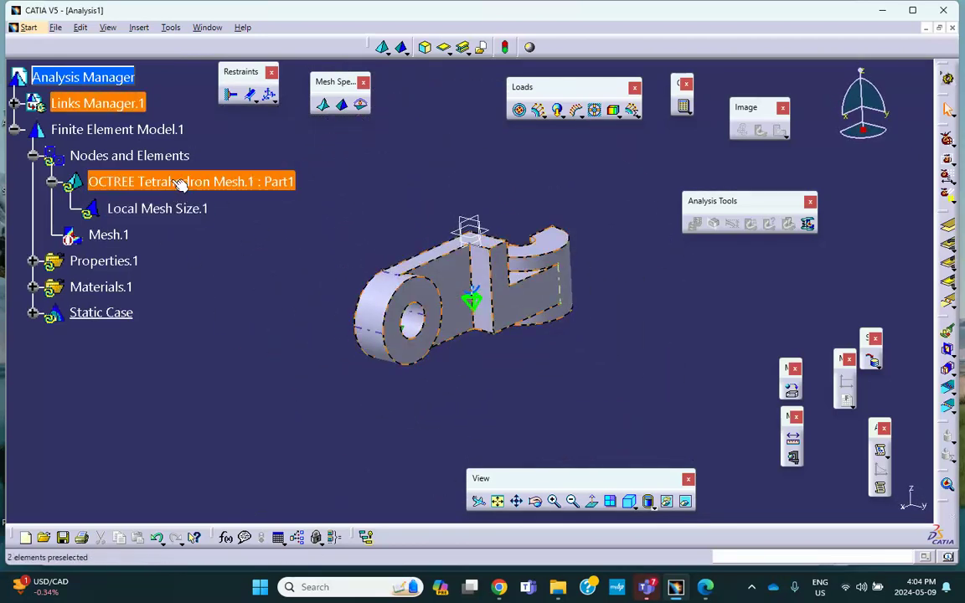
Step: Activate Mesh.1 and inspect the refined elements around the holes
right_click(111, 234)
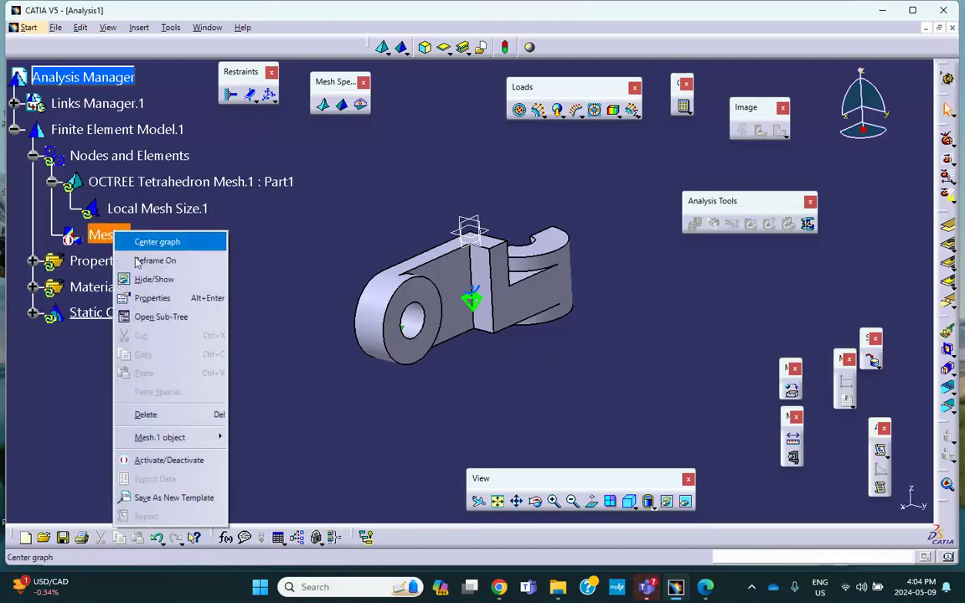
left_click(206, 460)
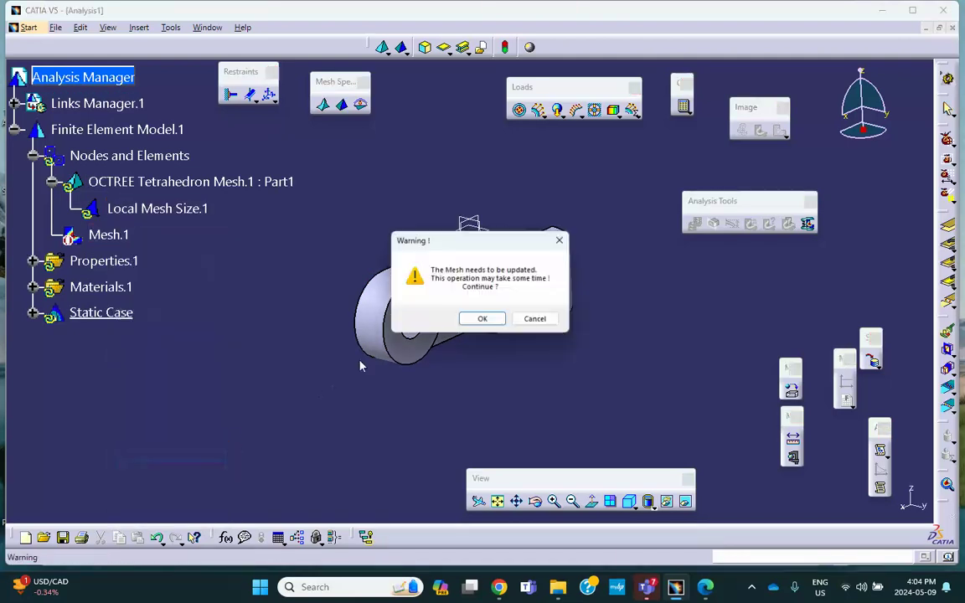
left_click(482, 317)
middle_click_drag(301, 319, 550, 254)
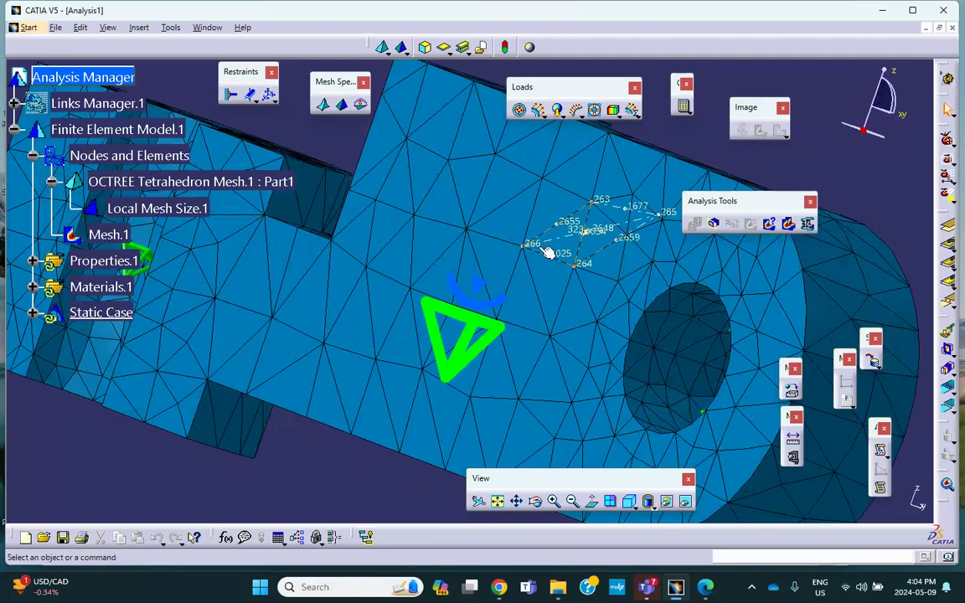
middle_click_drag(386, 348, 472, 351)
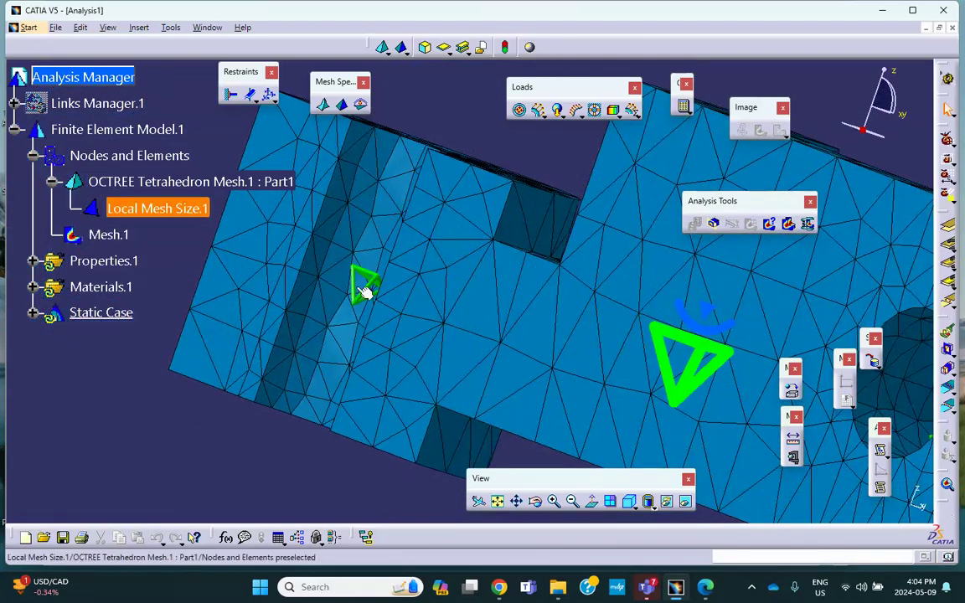
middle_click_drag(362, 287, 366, 244)
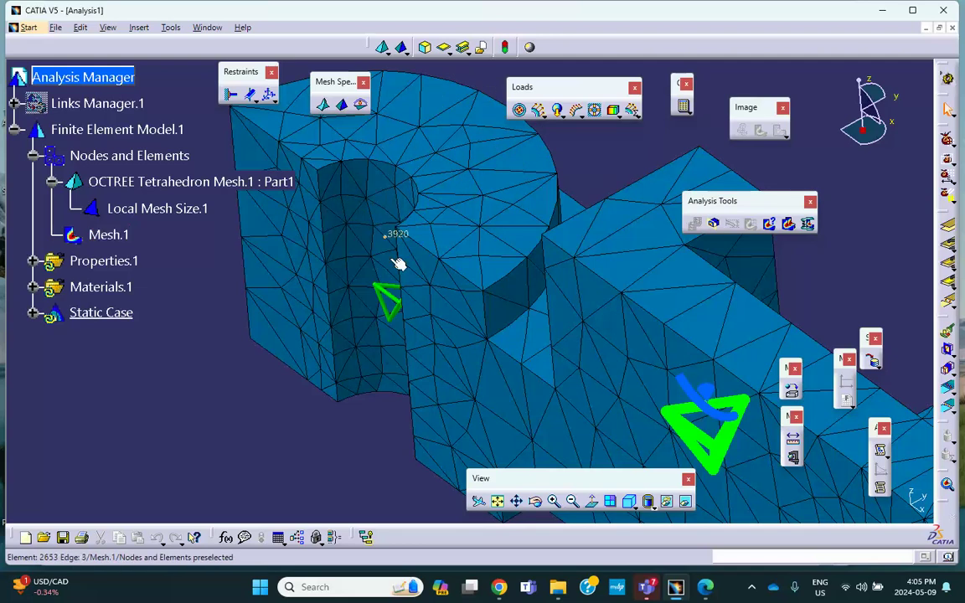
middle_click_drag(384, 231, 174, 295)
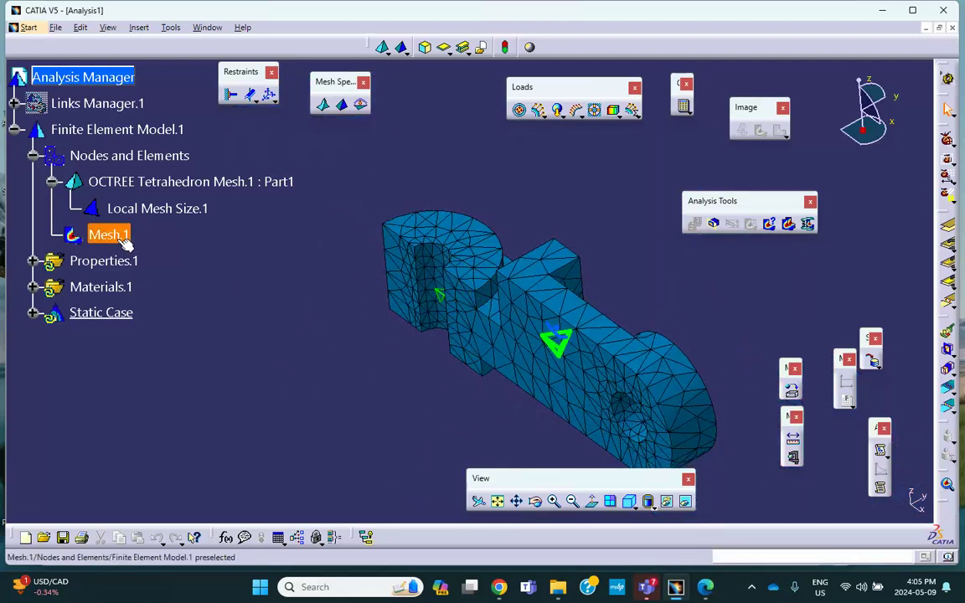
Step: Deactivate Mesh.1 so the solid part shows, then bring up the lab PDF
right_click(109, 235)
left_click(172, 468)
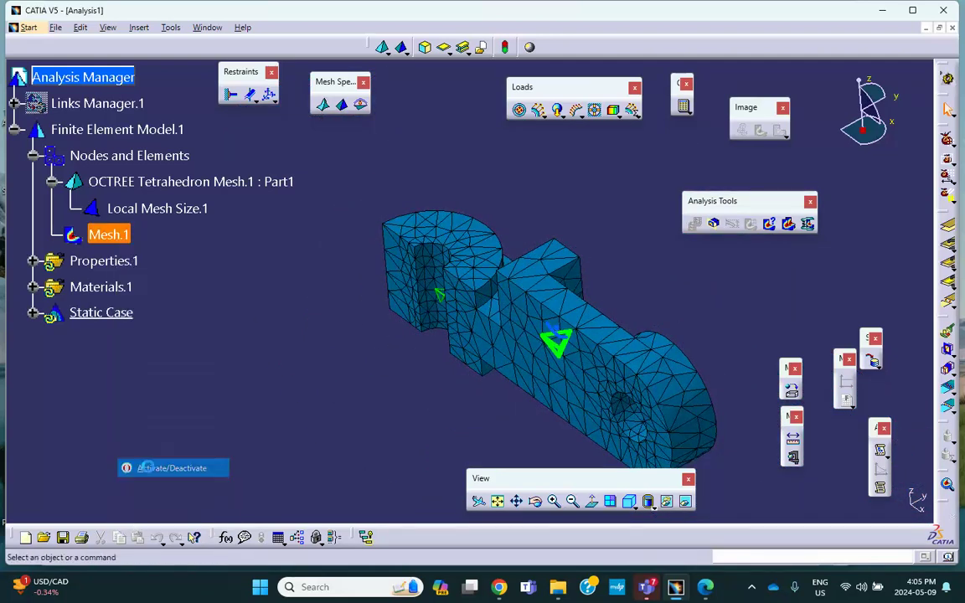
middle_click_drag(193, 378, 337, 325)
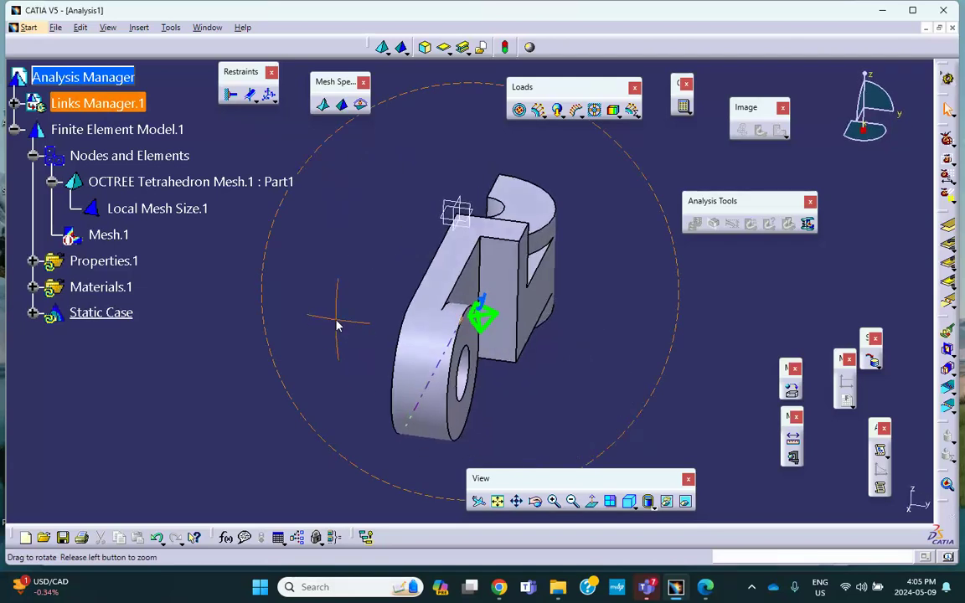
left_click(706, 586)
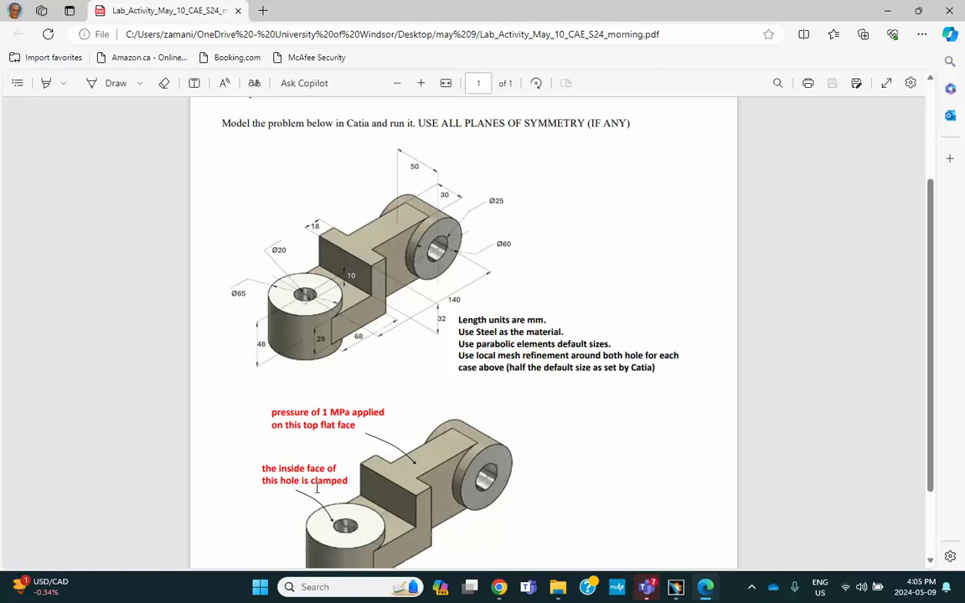
left_click(885, 12)
middle_click_drag(520, 349, 379, 194)
Step: Clamp the inside face of the half hole with Clamp.1
left_click(232, 98)
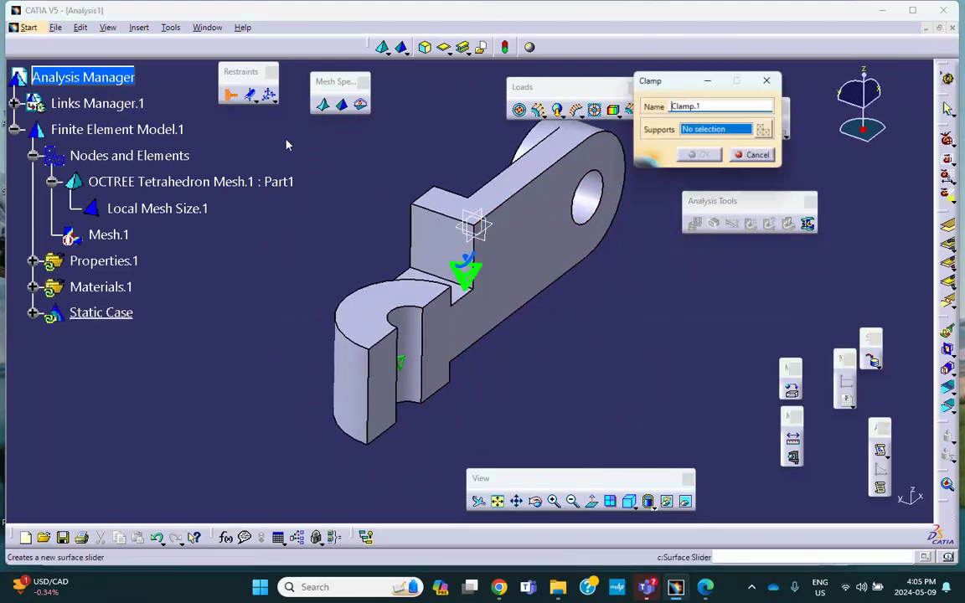
left_click(411, 360)
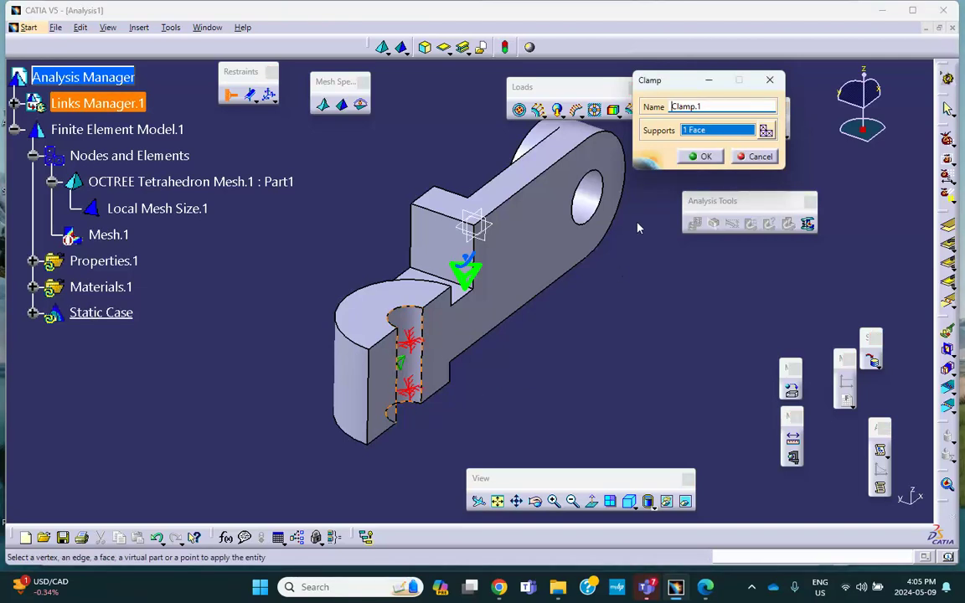
left_click(702, 157)
middle_click_drag(637, 239, 503, 194)
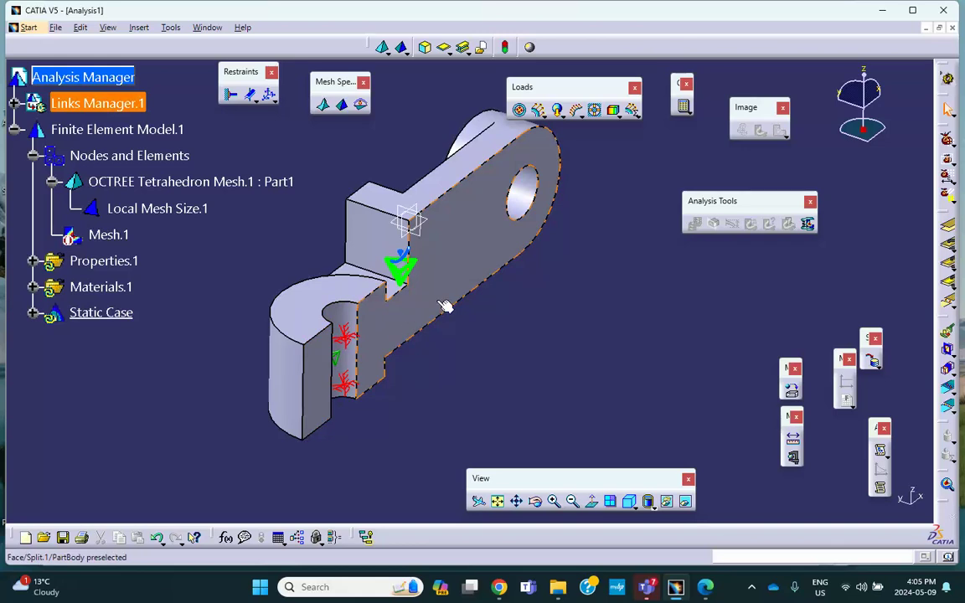
Step: Apply Surface Slider.1 to the two symmetry cut faces and inspect them
left_click(253, 98)
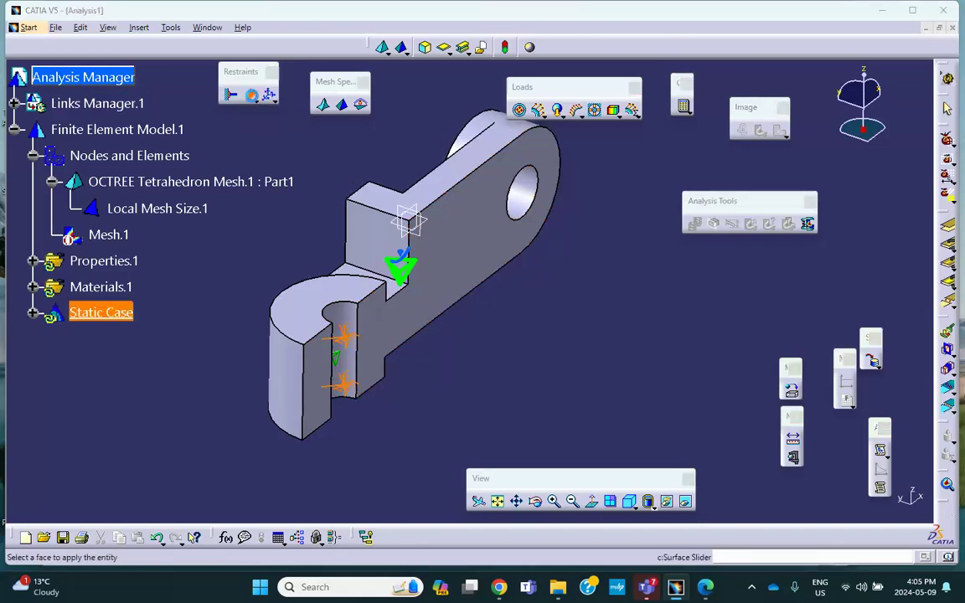
left_click(460, 243)
left_click(323, 385)
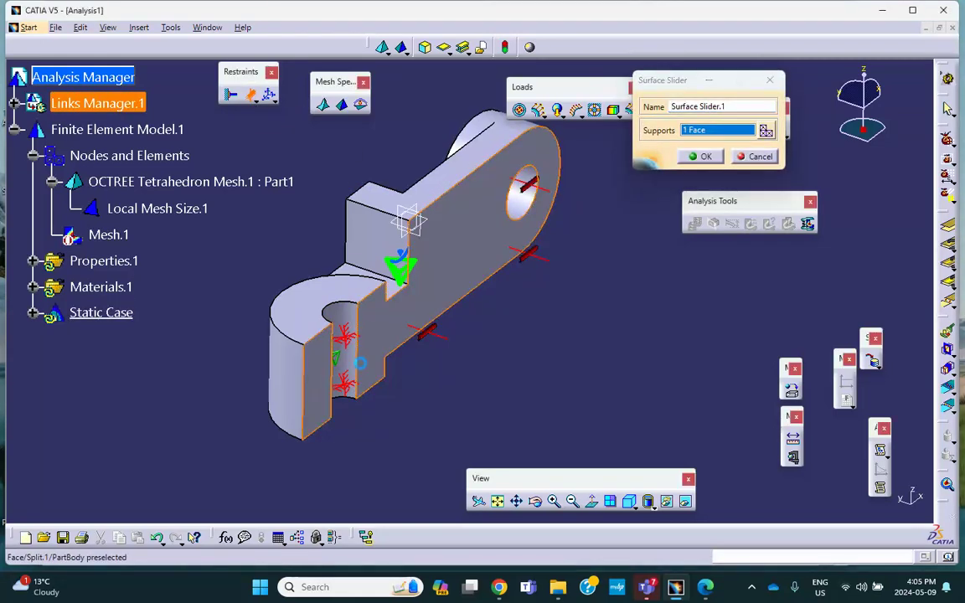
left_click(704, 158)
middle_click_drag(498, 247, 577, 281)
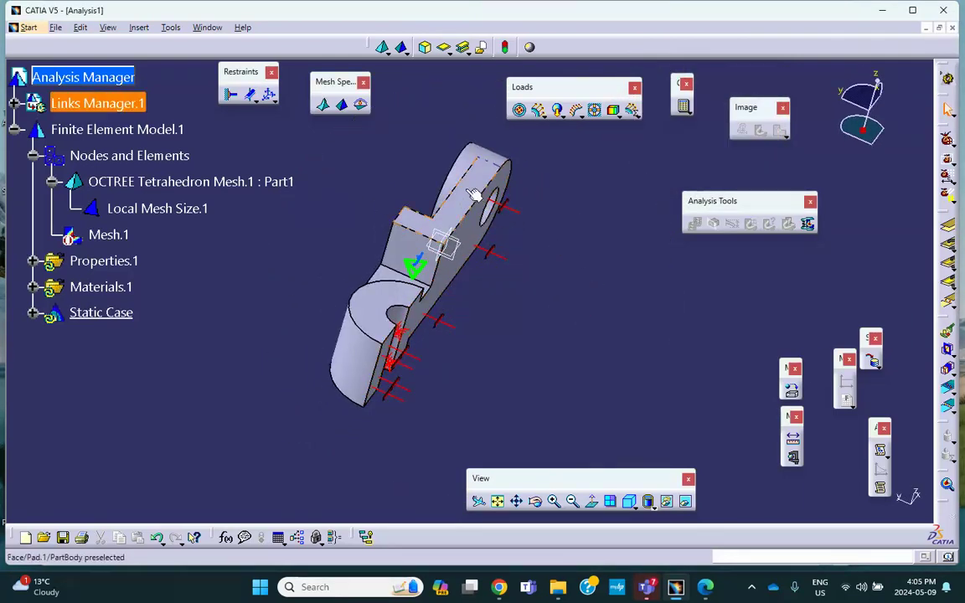
middle_click_drag(473, 194, 516, 251)
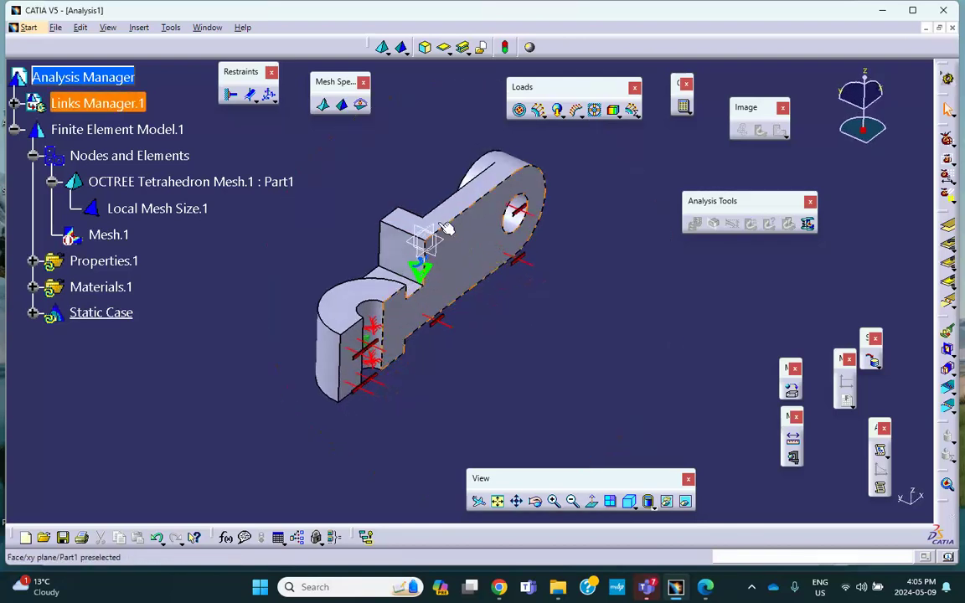
Step: Apply Pressure.1 of 1 MPa to the bracket's top flat face
left_click(521, 112)
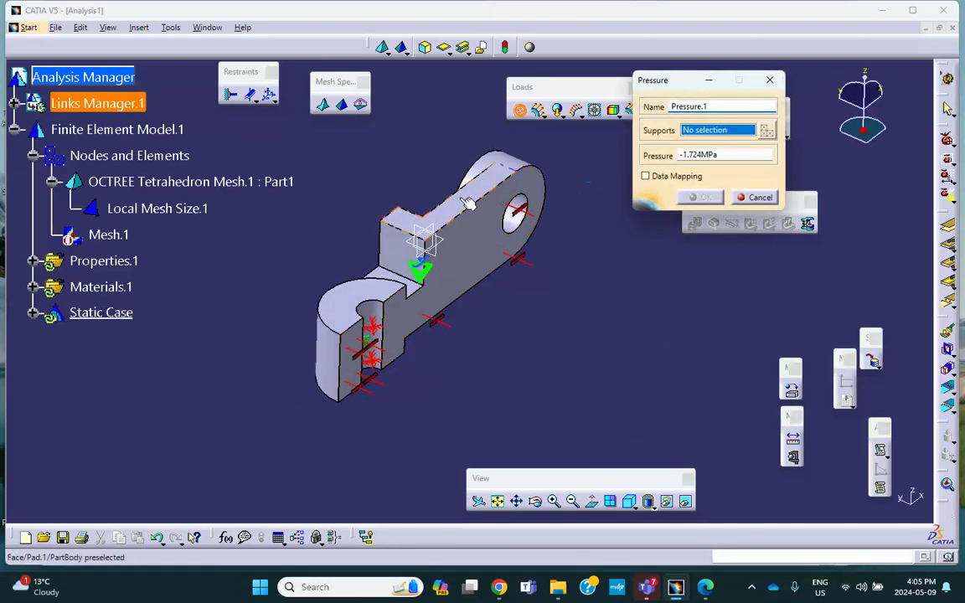
left_click(502, 208)
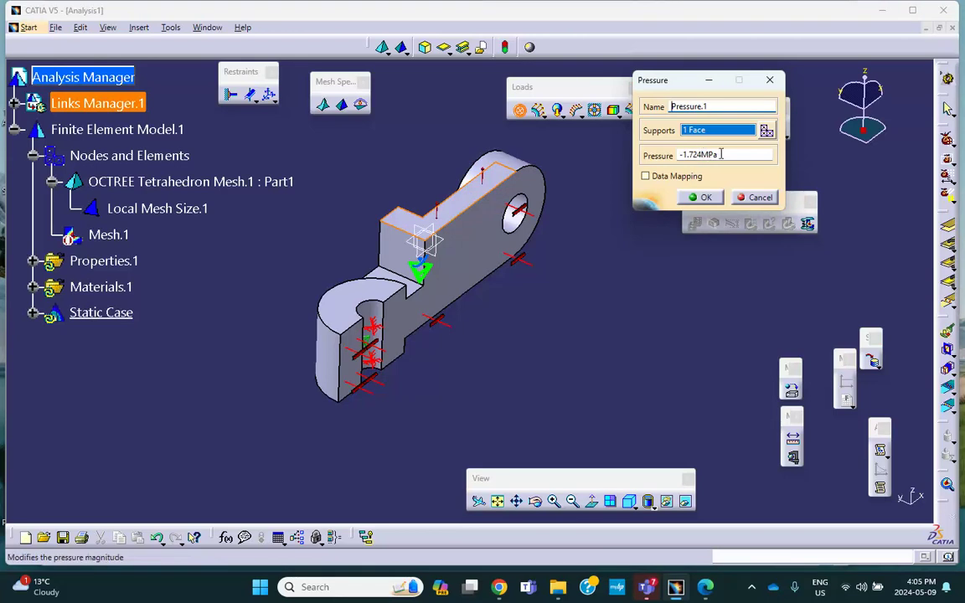
left_click_drag(721, 155, 654, 161)
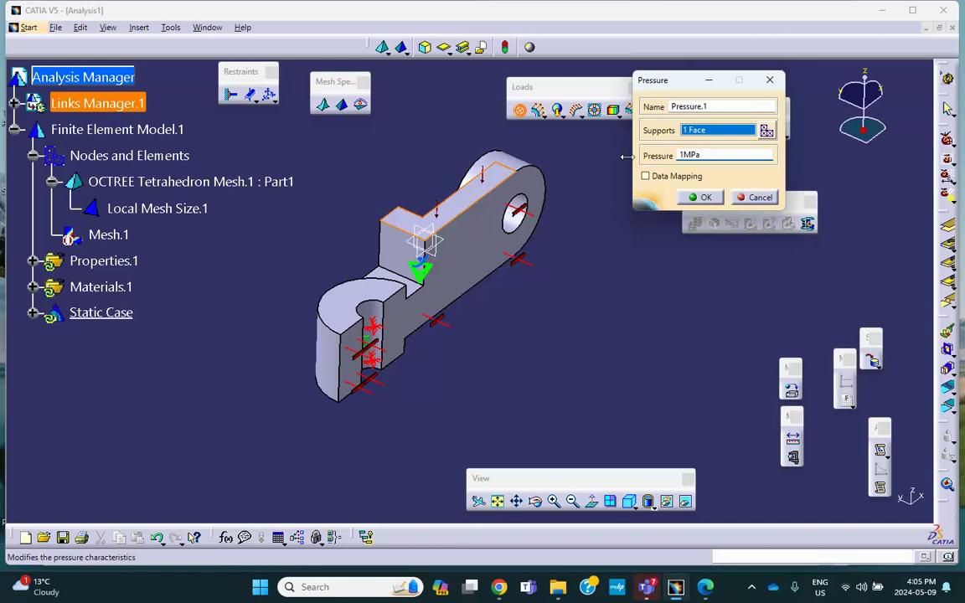
middle_click_drag(589, 226, 543, 155)
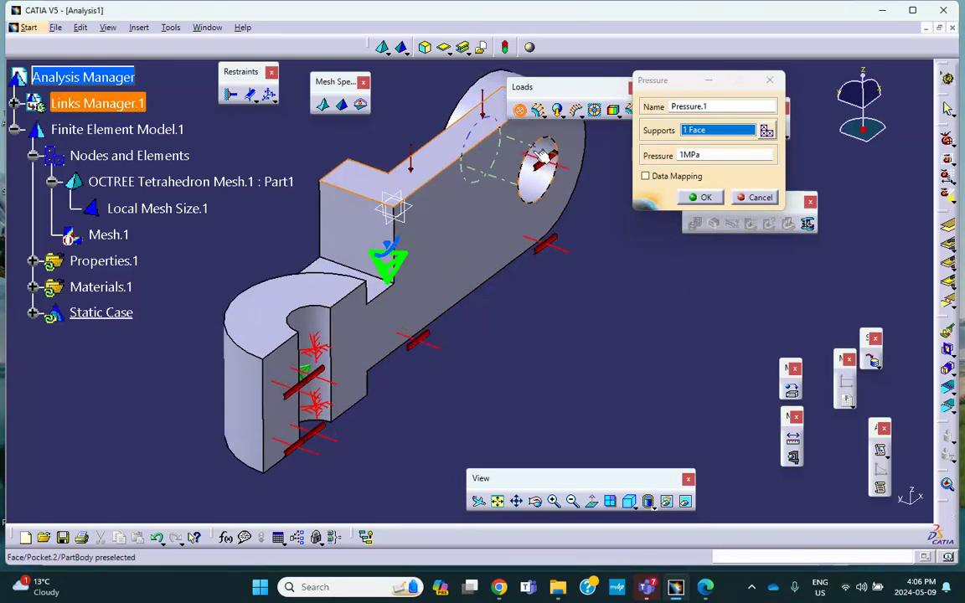
left_click(698, 197)
middle_click_drag(565, 237, 248, 102)
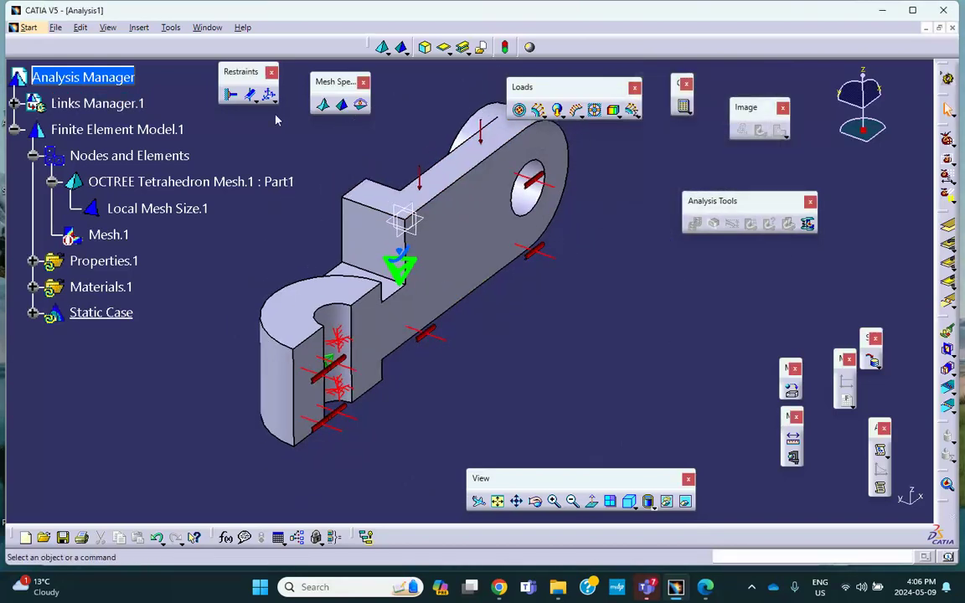
Step: Save Analysis1.CATAnalysis into the Morning Lab Activity May 10 2024 folder via Save Management
left_click(57, 28)
left_click(109, 181)
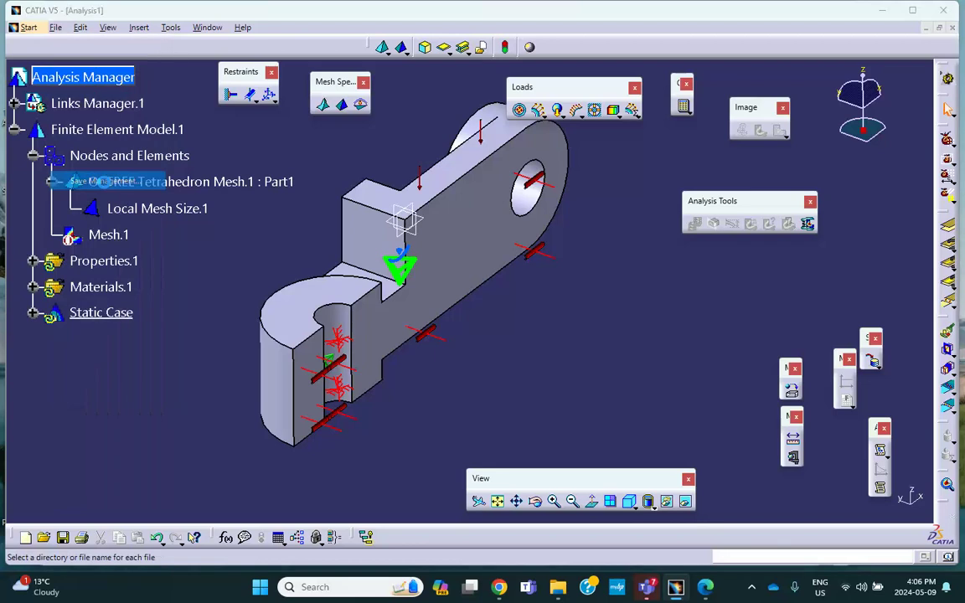
left_click(237, 142)
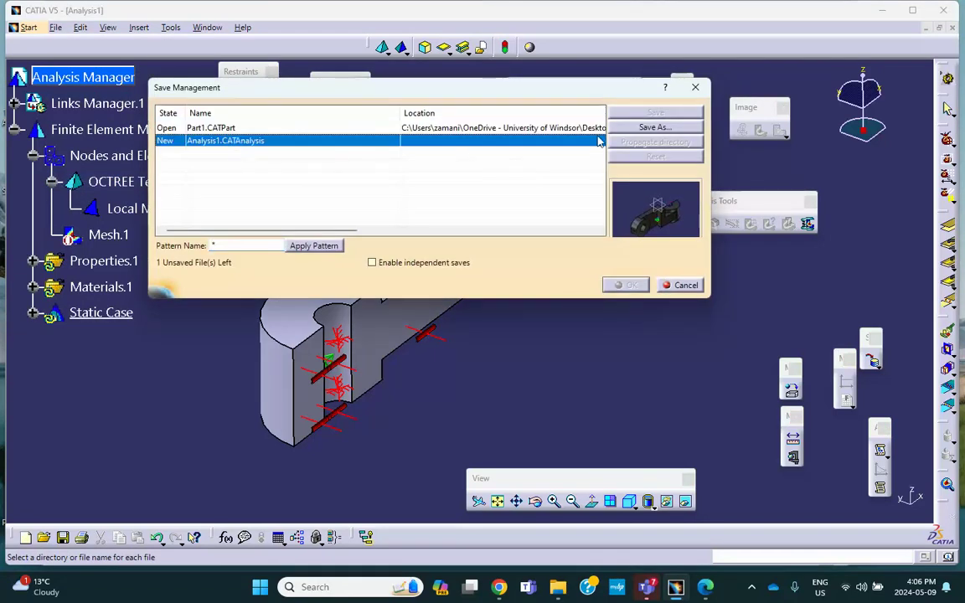
left_click(640, 129)
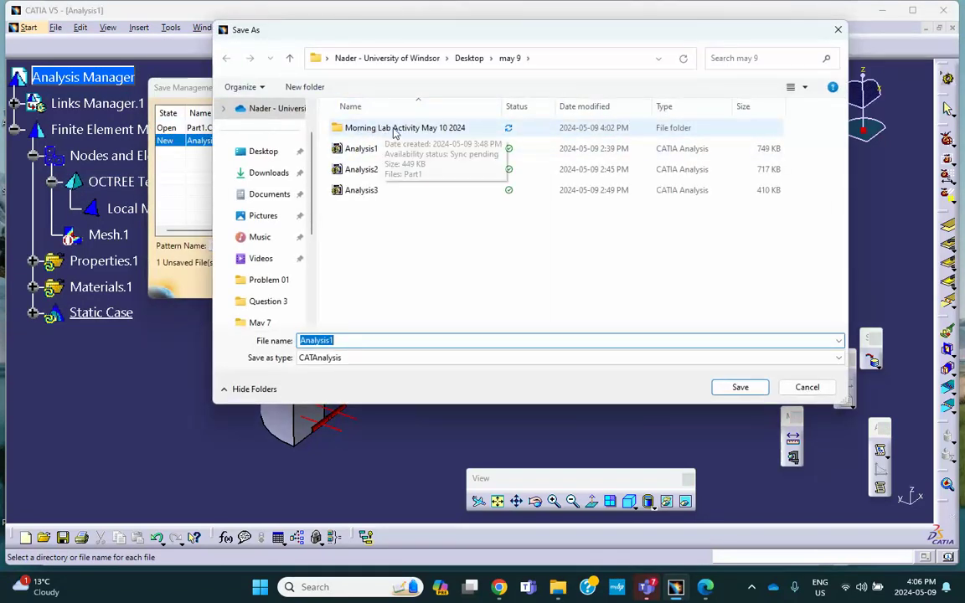
double_click(394, 130)
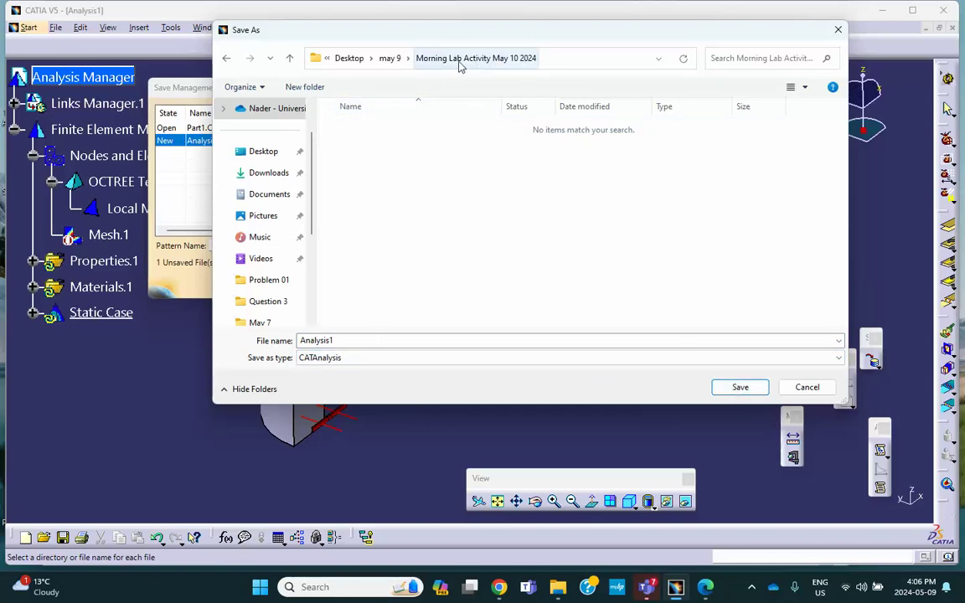
left_click(735, 387)
left_click(628, 286)
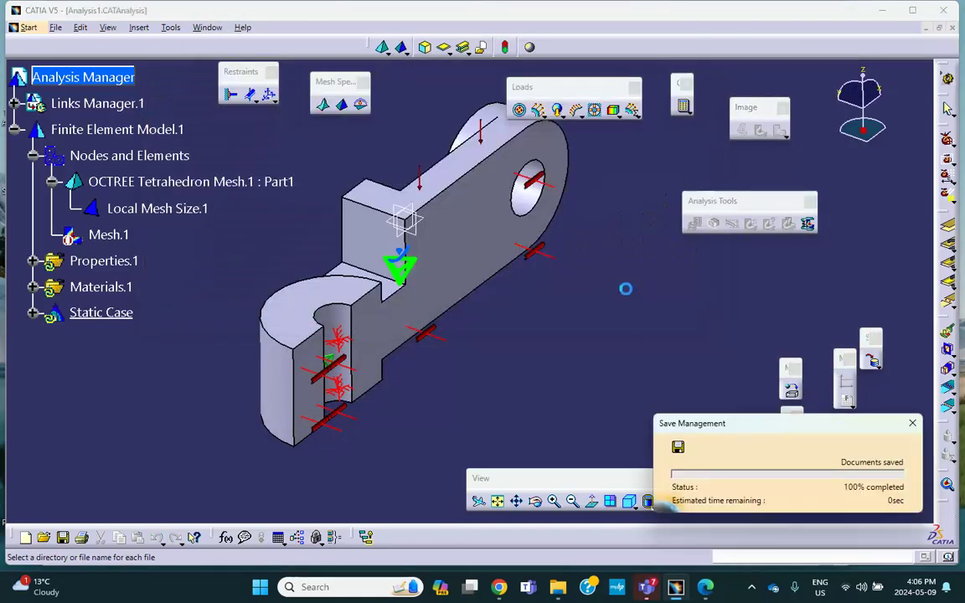
middle_click_drag(561, 260, 532, 286)
Step: Compute all cases, accepting the rotation warning and resource estimate, then show the deformed mesh
left_click(683, 109)
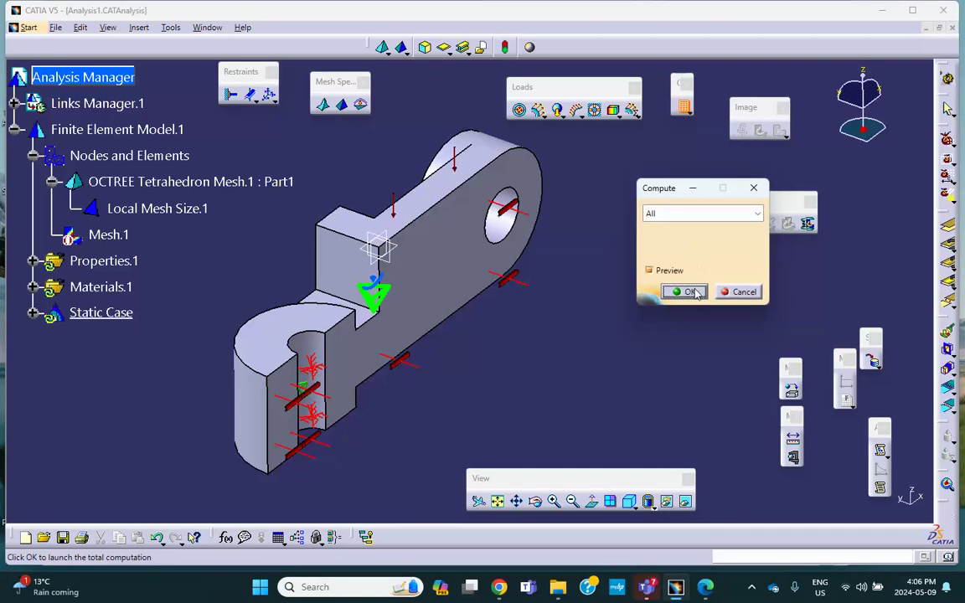
left_click(688, 292)
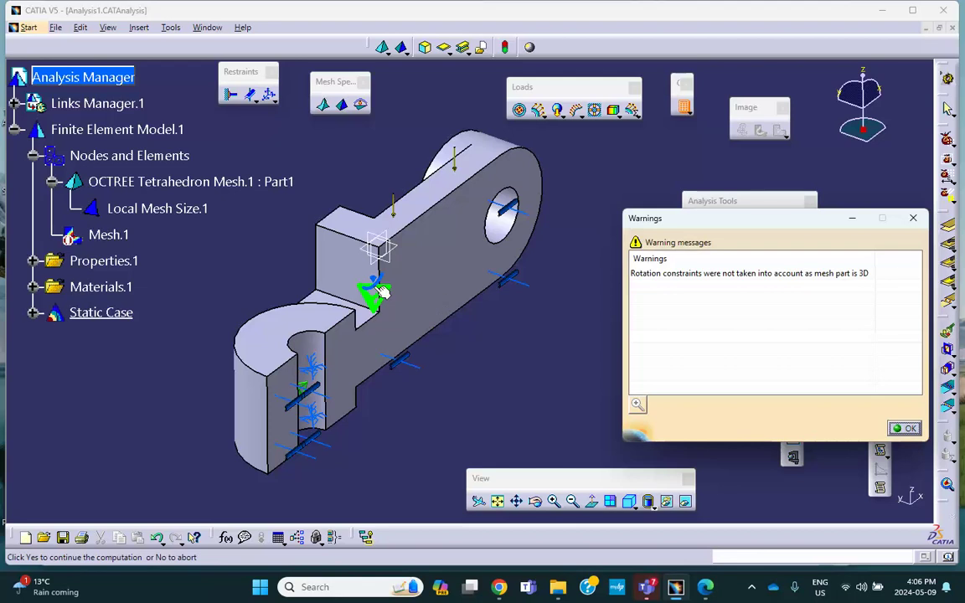
left_click(905, 428)
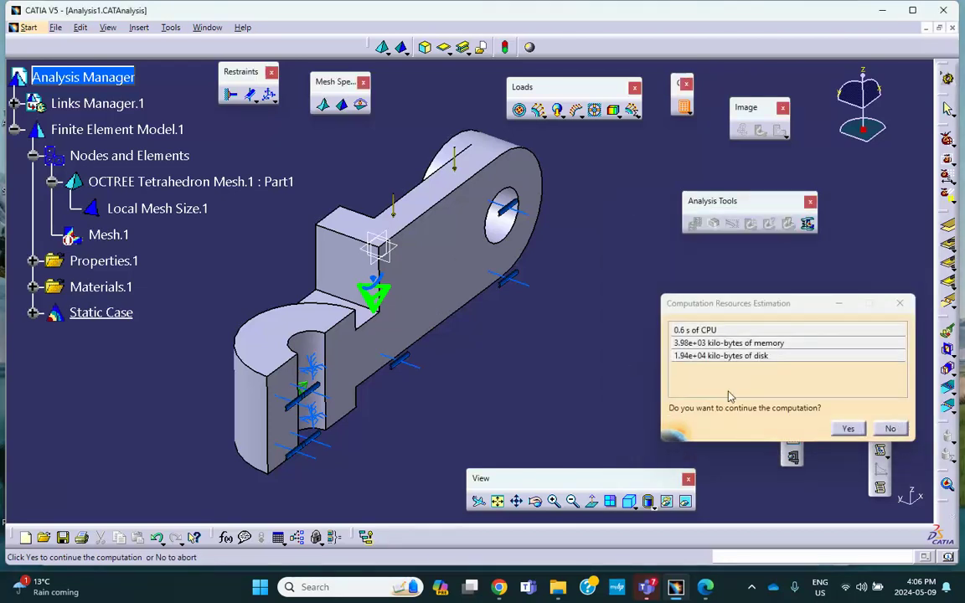
left_click(849, 430)
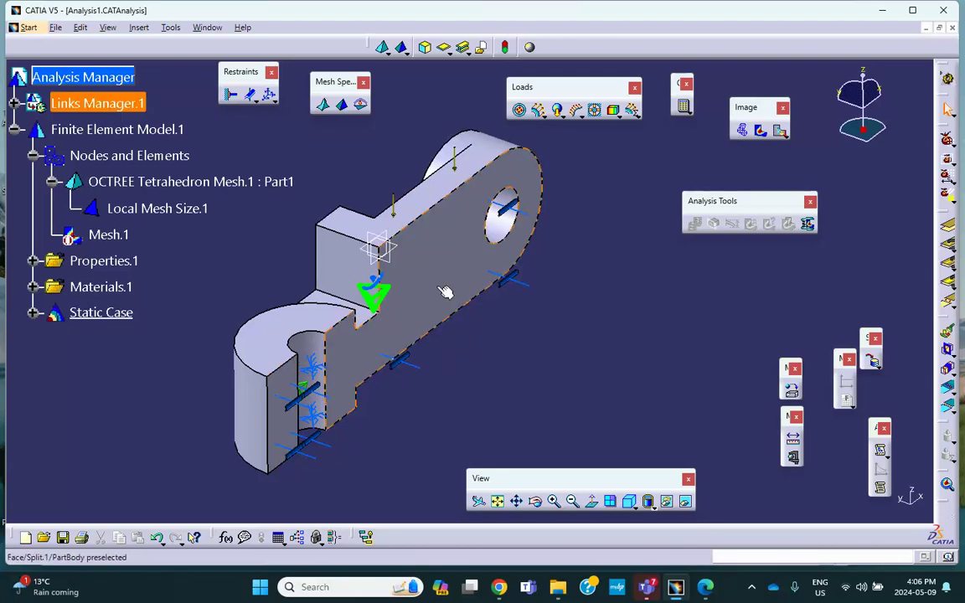
left_click(742, 130)
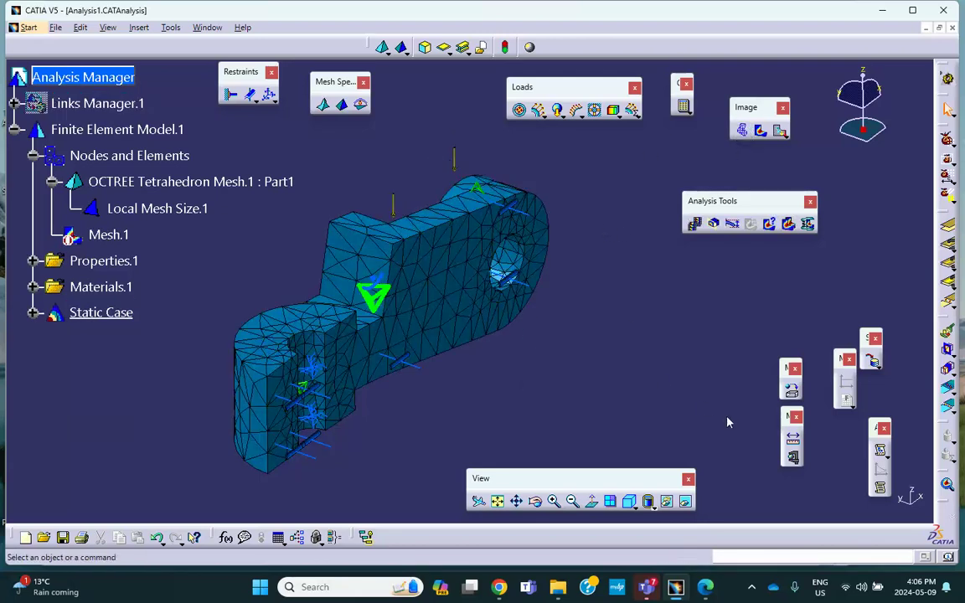
Step: Animate the deformation, then show the Von Mises stress plot with smooth shading
left_click(694, 223)
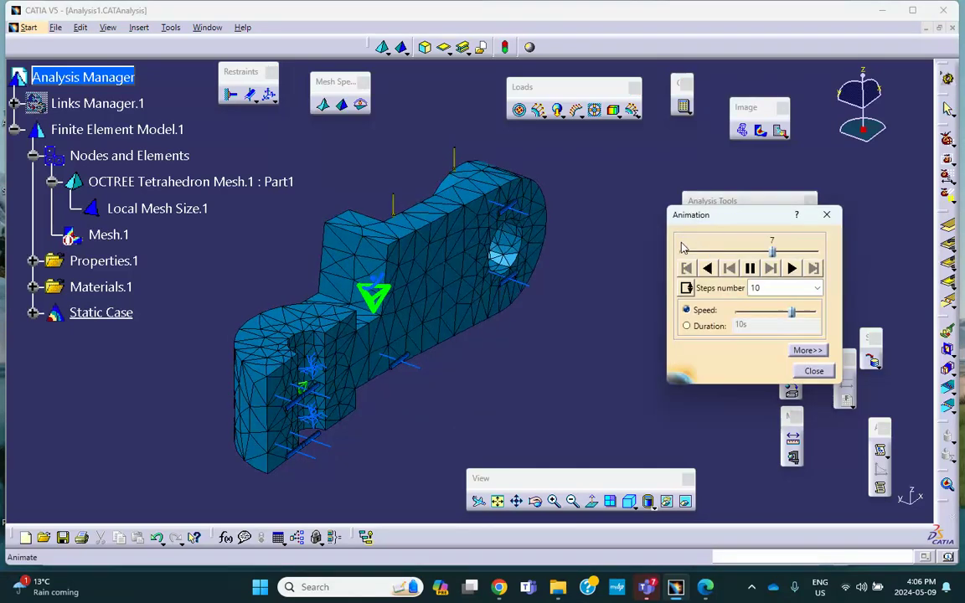
left_click(814, 370)
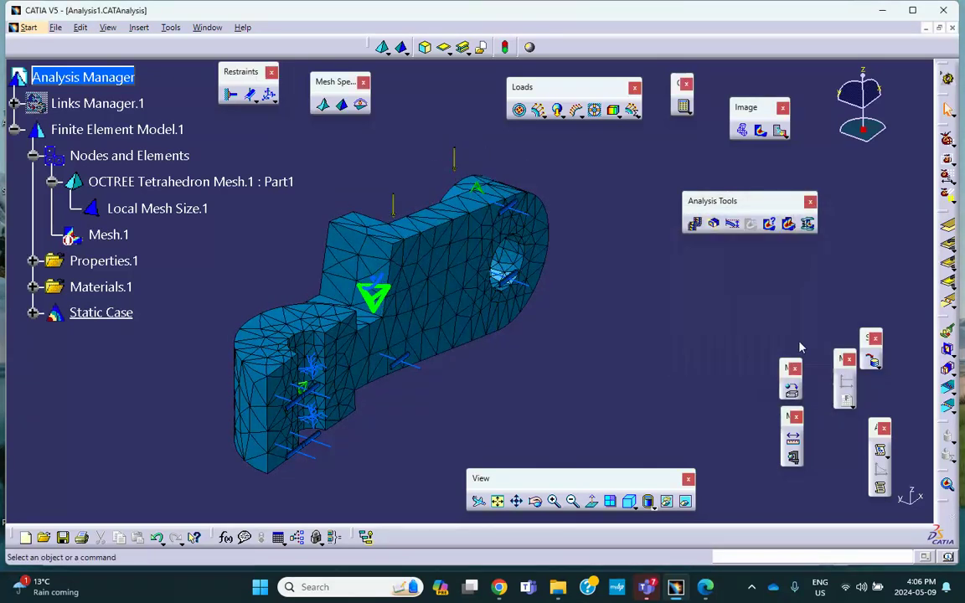
left_click(760, 130)
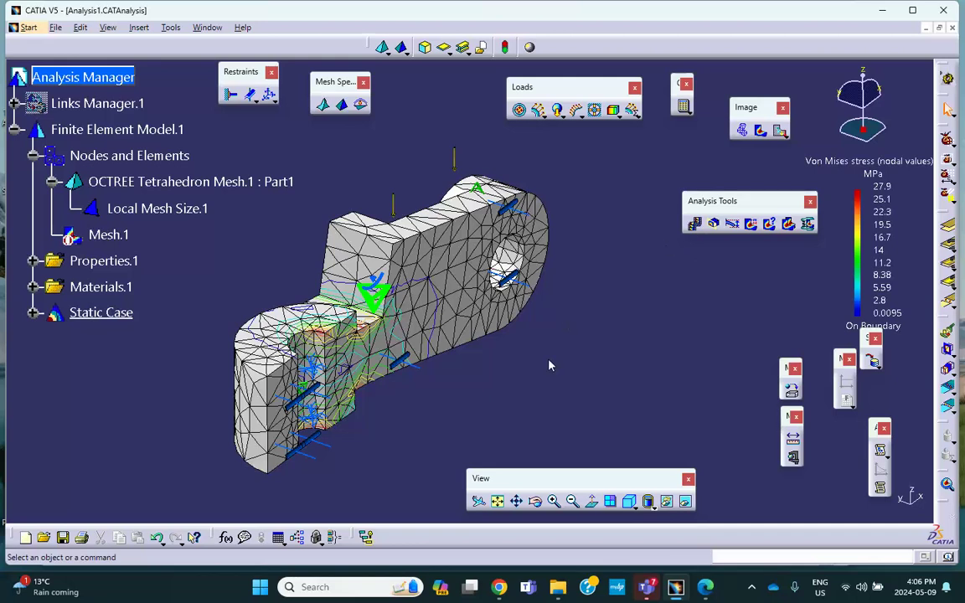
left_click(650, 503)
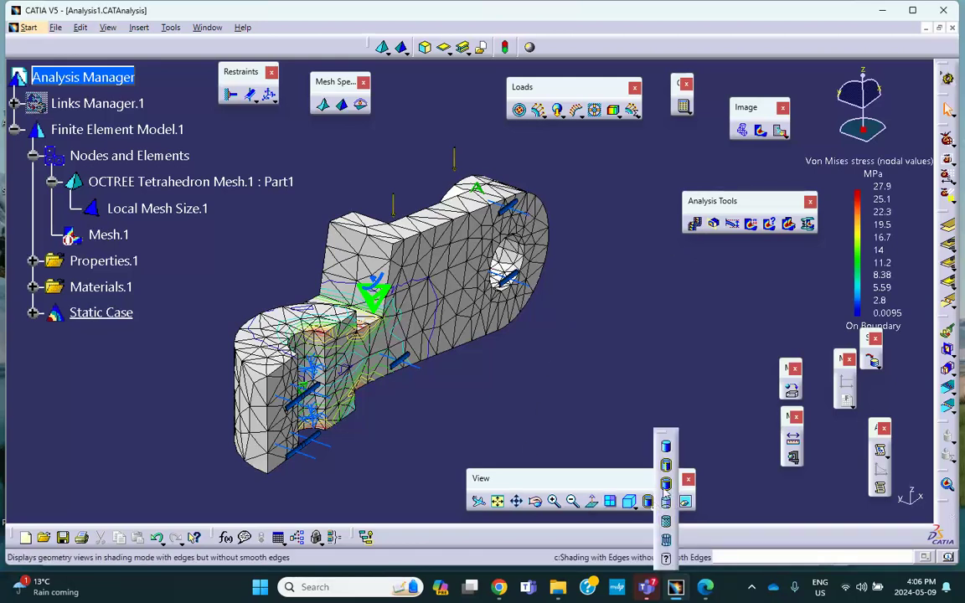
left_click(666, 446)
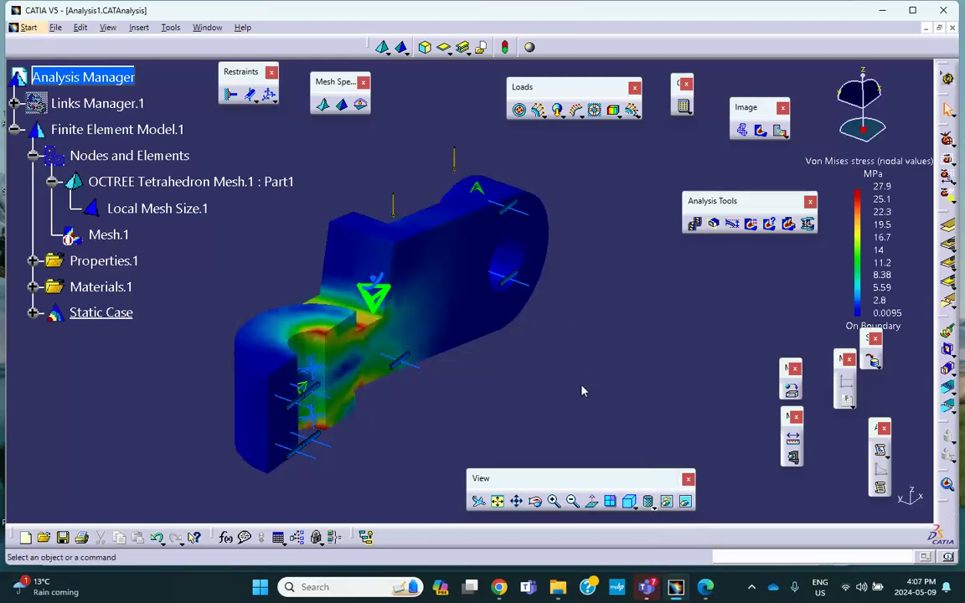
Step: Orbit and zoom the von Mises plot to inspect the bracket from several sides
middle_click_drag(583, 391, 295, 362)
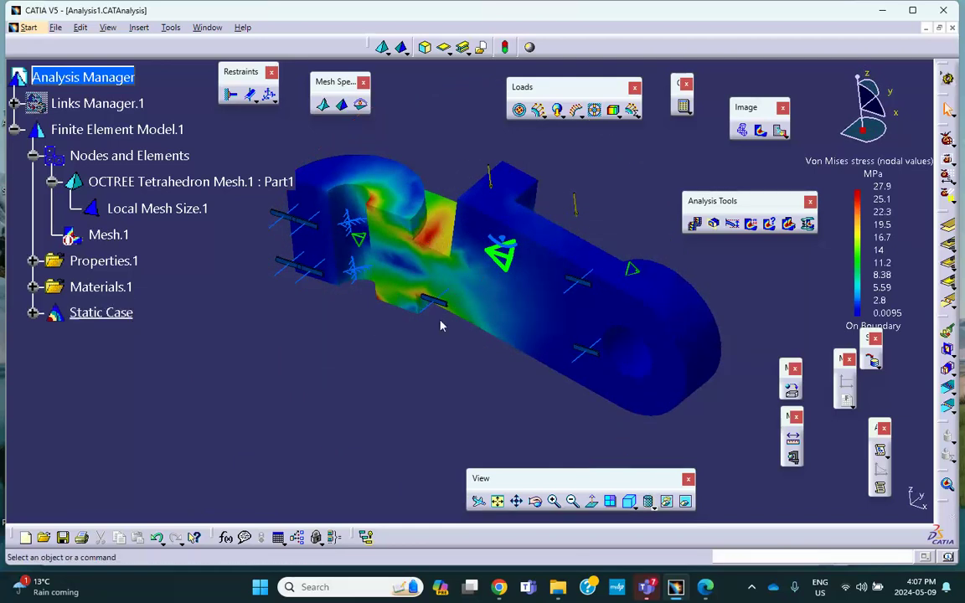
middle_click_drag(442, 325, 610, 291)
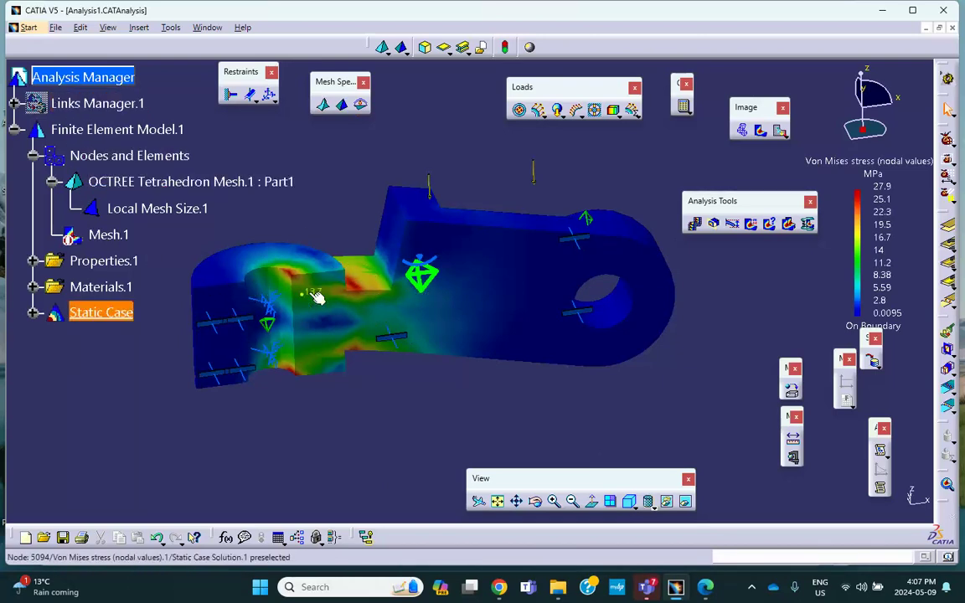
middle_click_drag(361, 312, 344, 342)
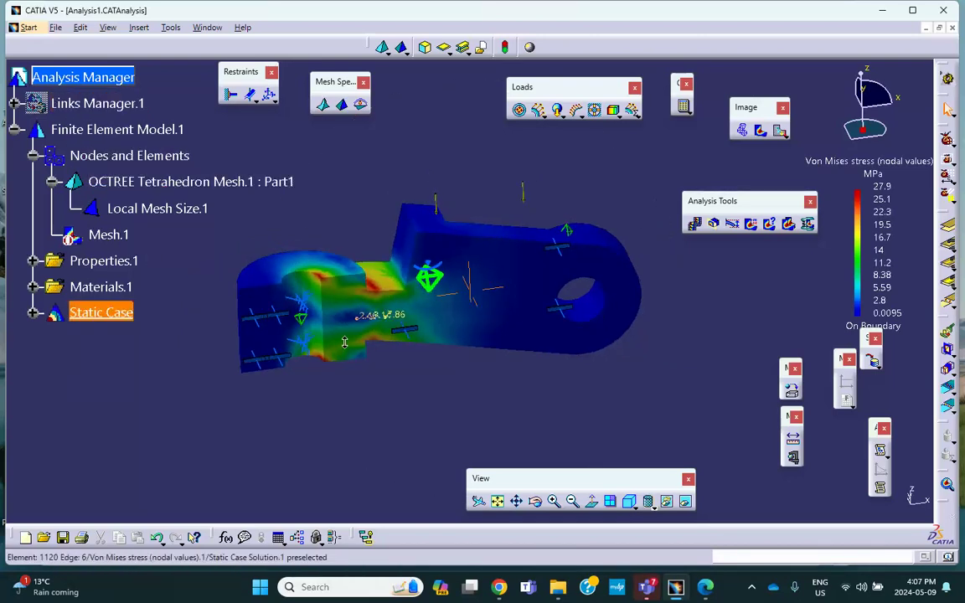
middle_click_drag(317, 399, 409, 434)
middle_click_drag(371, 385, 387, 349)
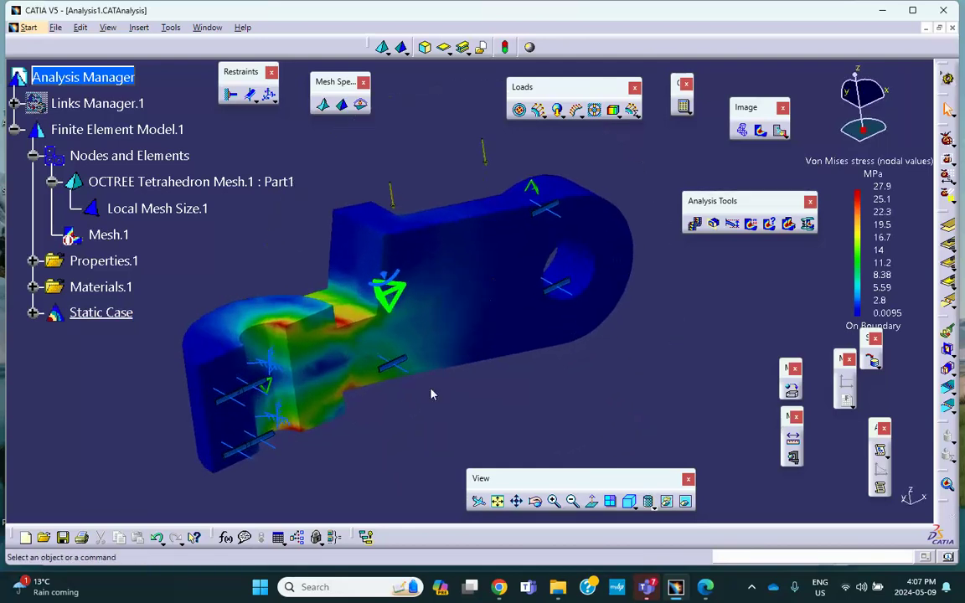
Step: Display translational displacement magnitude as an Average iso contour plot (0 to 0.0469 mm)
left_click(780, 131)
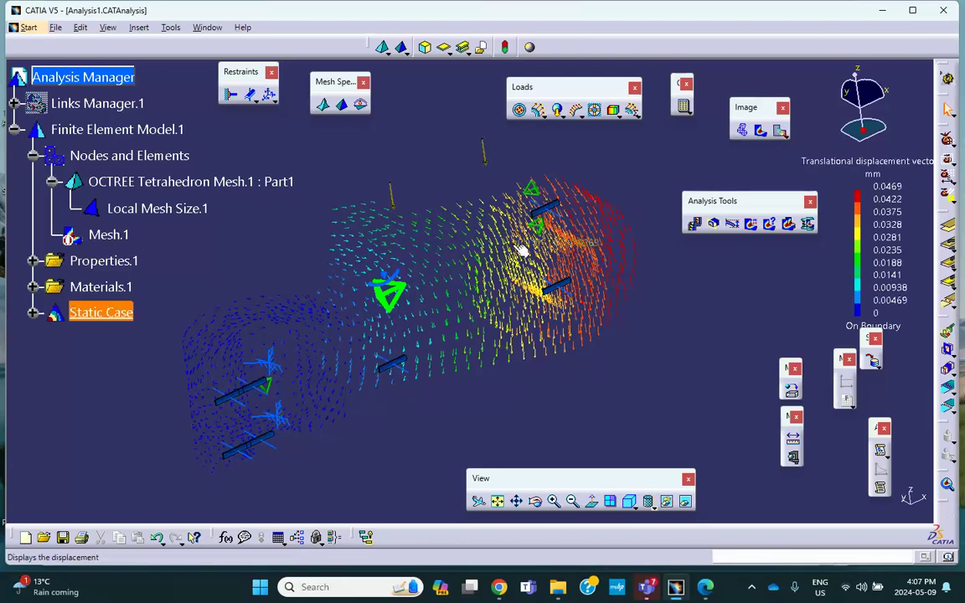
double_click(615, 254)
left_click(723, 332)
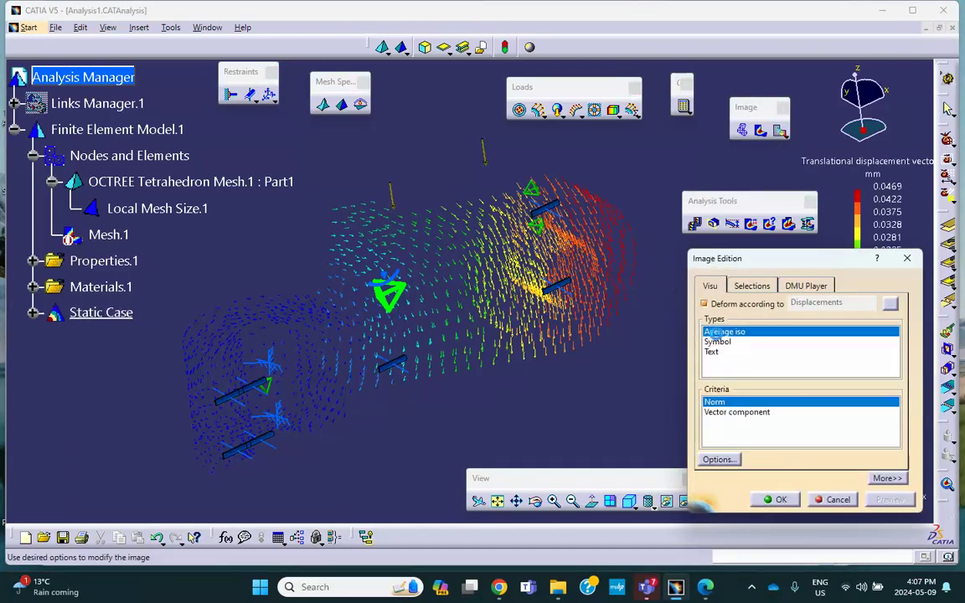
left_click(772, 499)
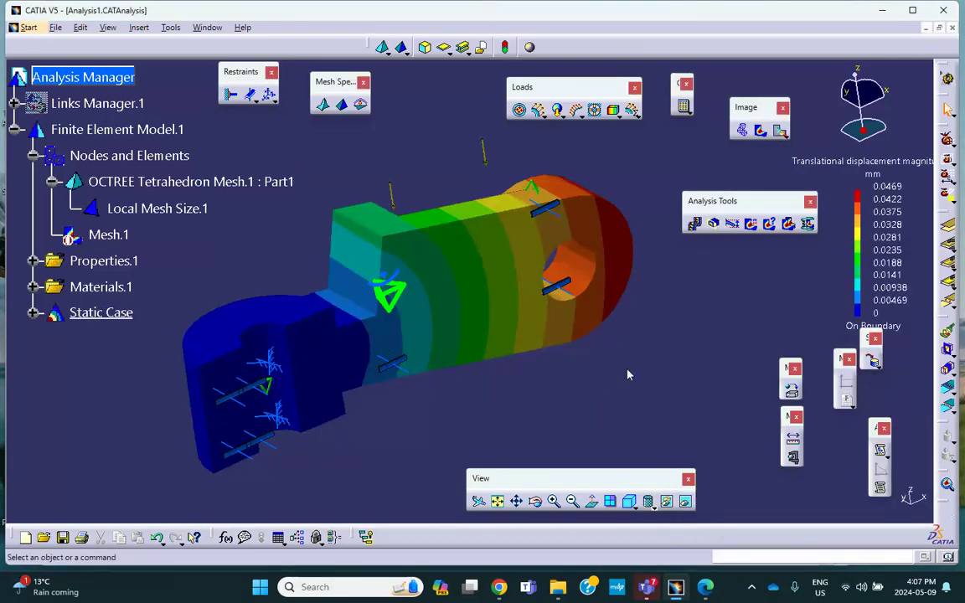
middle_click_drag(628, 375, 631, 384)
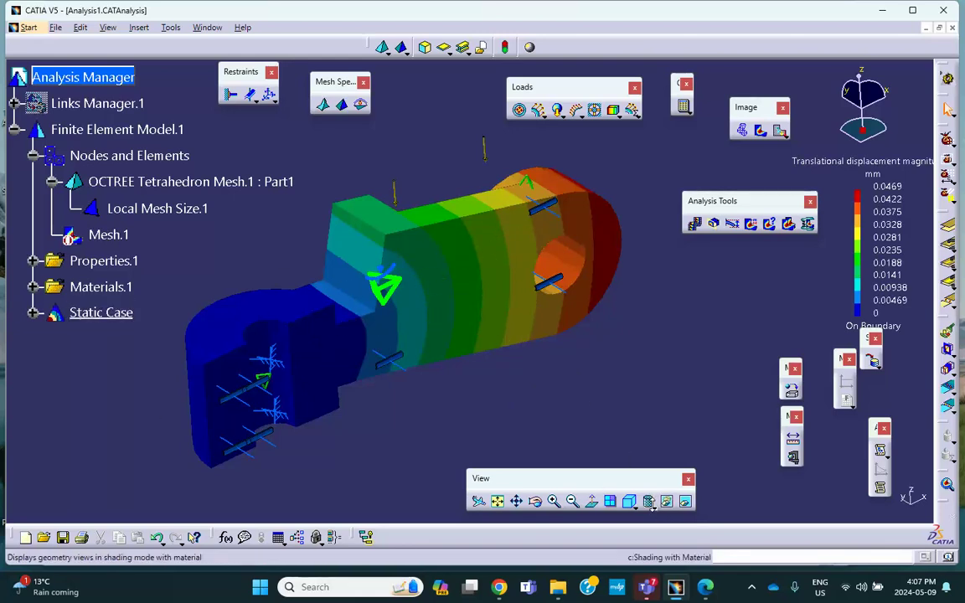
Step: Use a custom view with Edges and points plus Material shading to show mesh edges
left_click(652, 507)
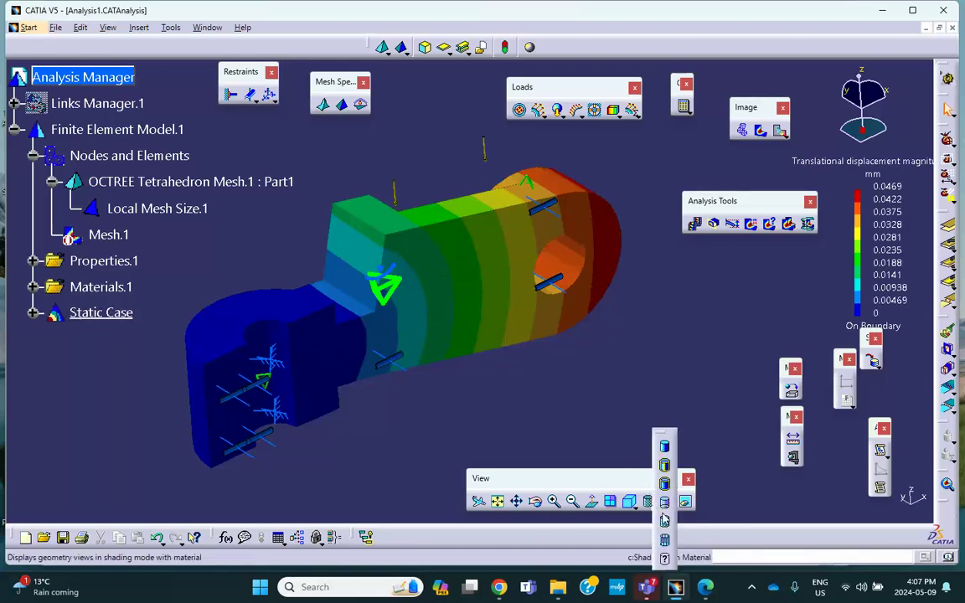
left_click(665, 559)
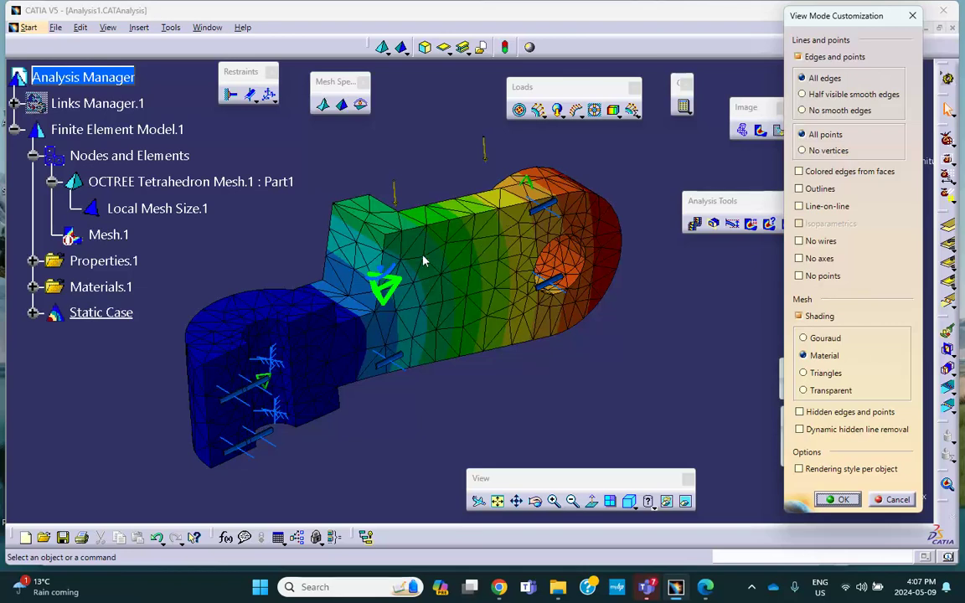
left_click(840, 499)
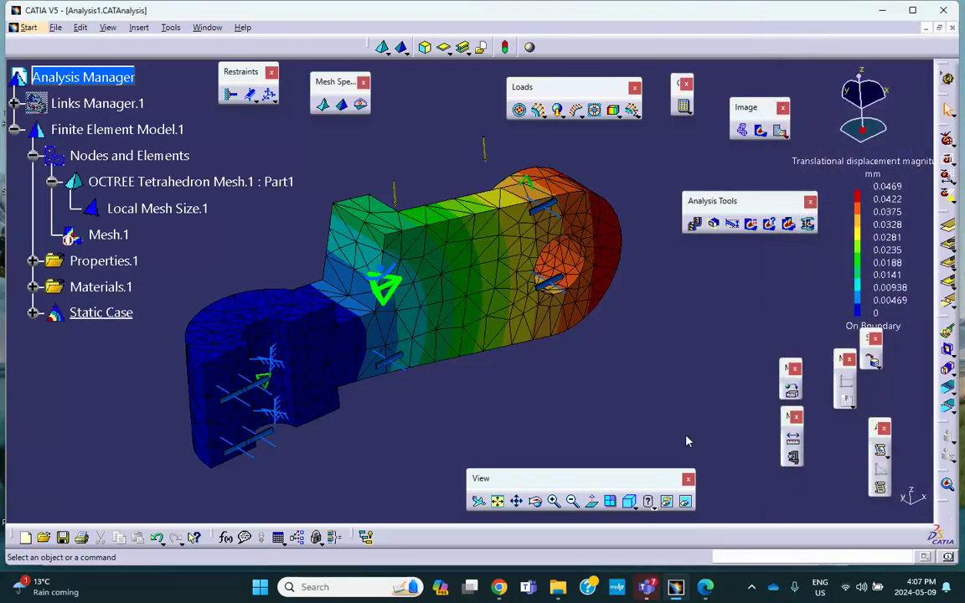